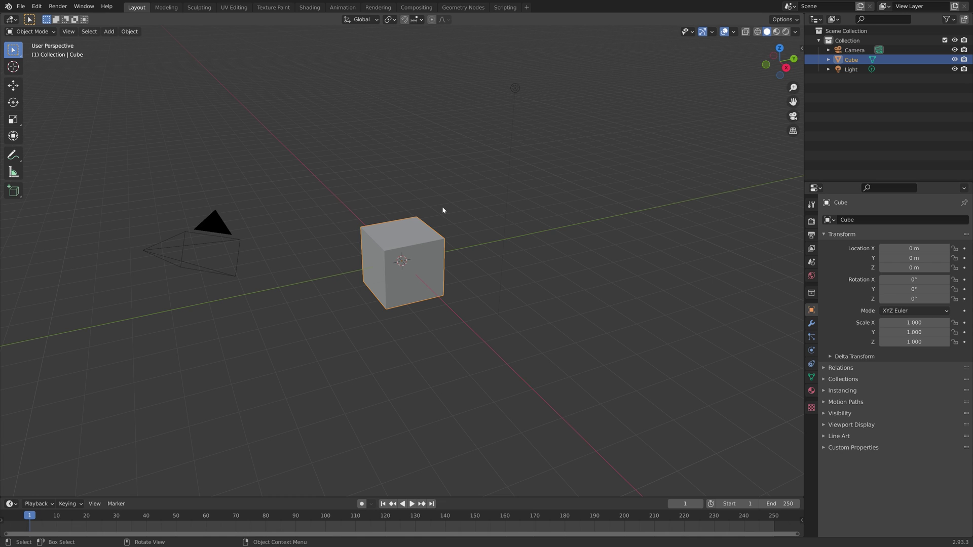
Scale the default cube uniformly to 6.055 and bring up its Physics properties
key(s)
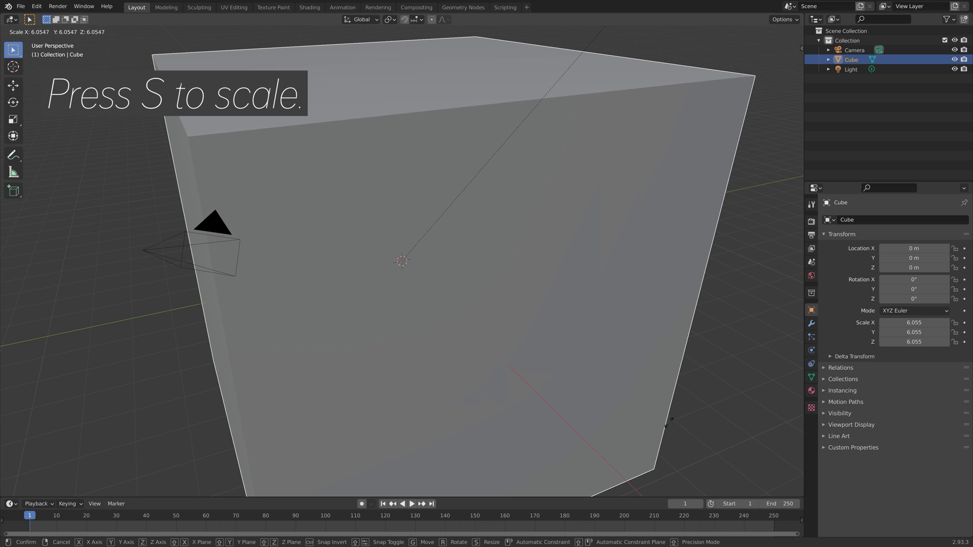
click(686, 451)
scroll(466, 325, down, 5)
middle_drag(481, 331, 495, 290)
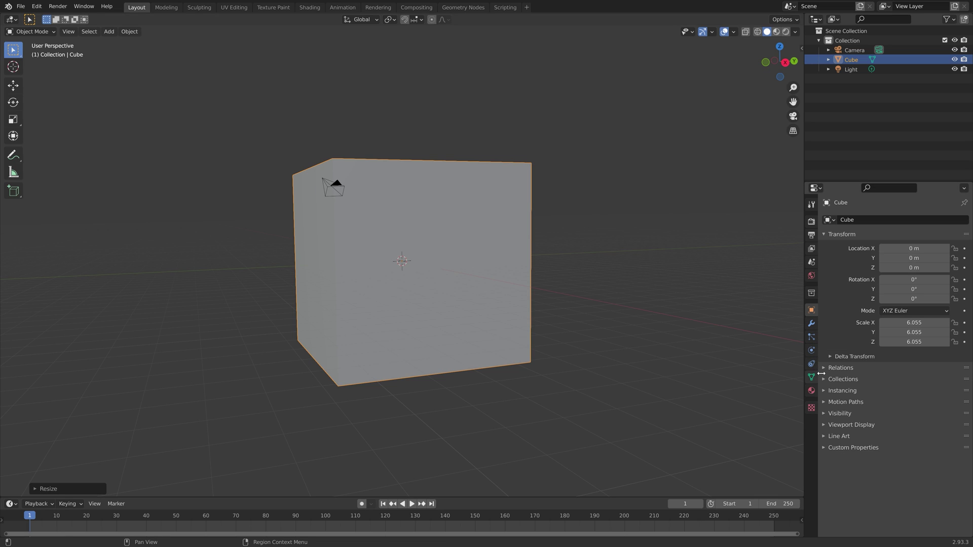
click(811, 350)
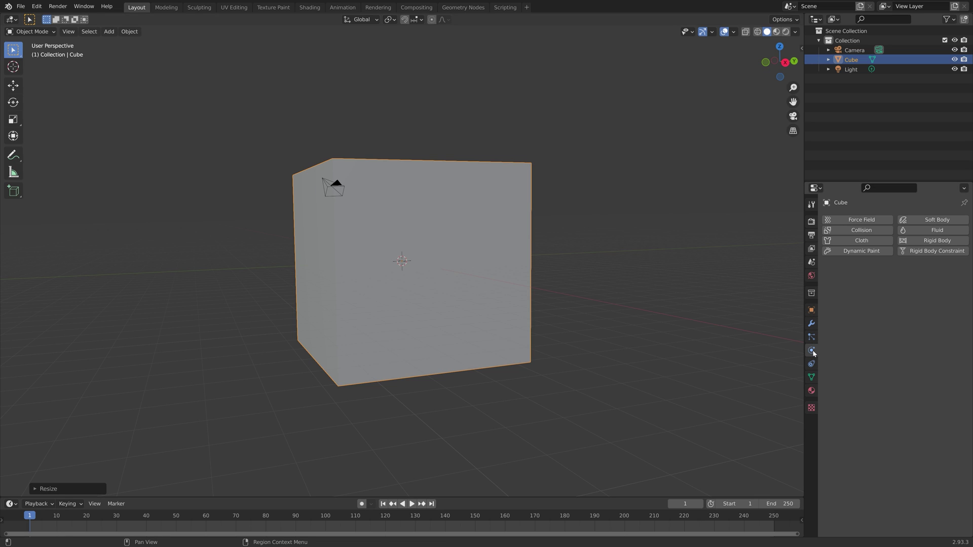
Make the cube a Liquid fluid domain with 200 resolution divisions
click(934, 231)
click(903, 278)
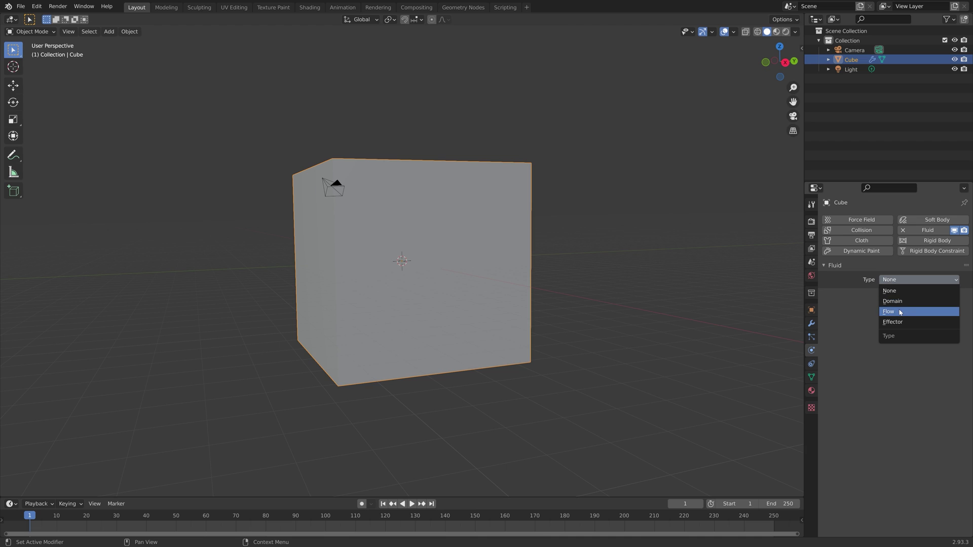
click(903, 302)
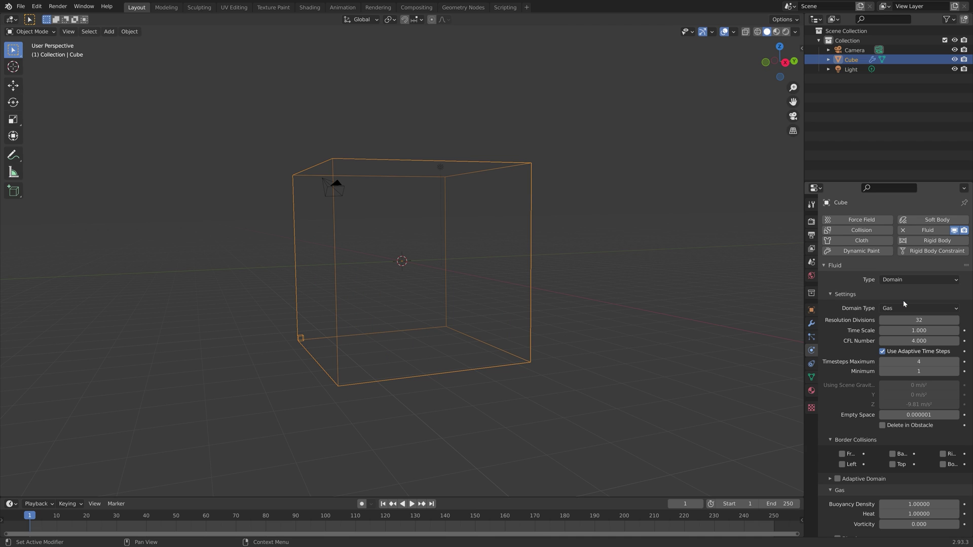
click(903, 307)
click(908, 330)
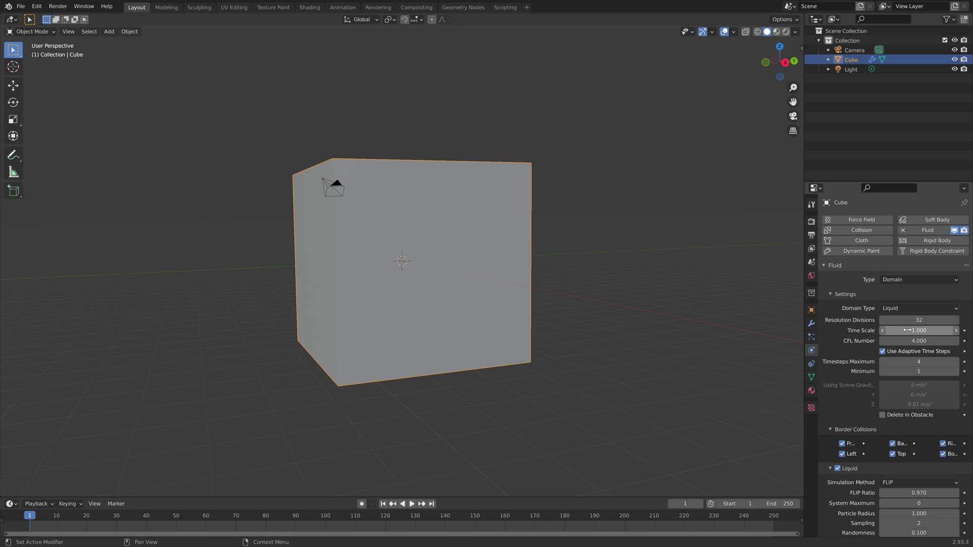
click(934, 321)
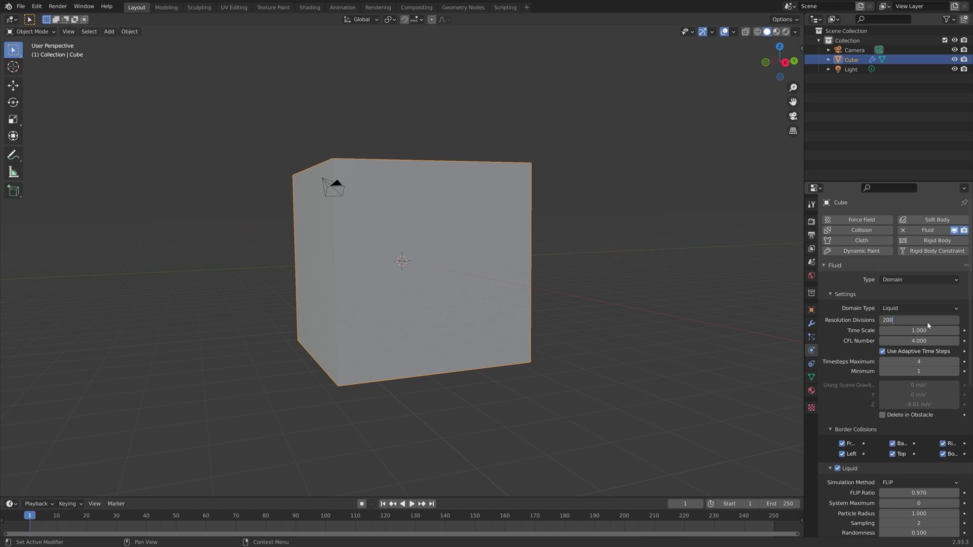
key(Return)
Enable the domain's Diffusion and Mesh settings and set its cache type to All
scroll(866, 359, down, 7)
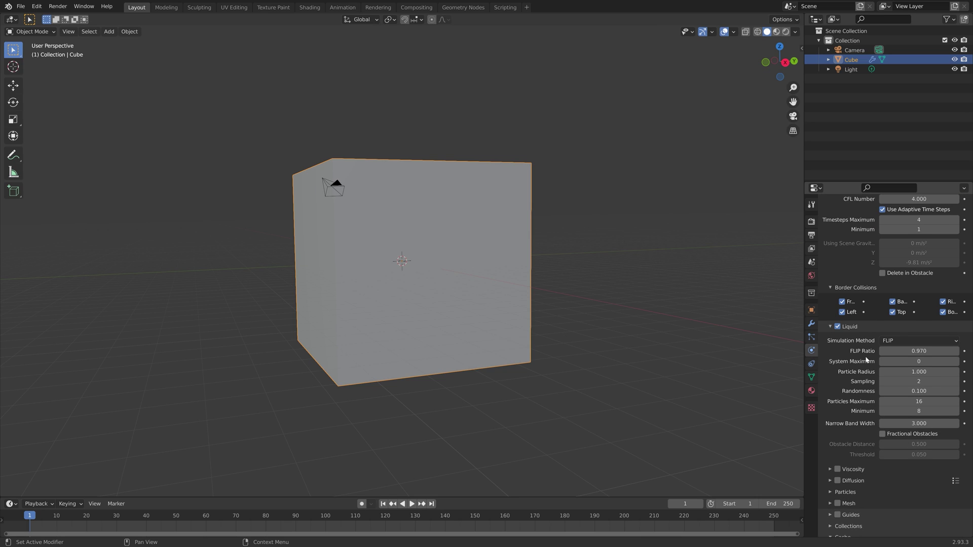
scroll(866, 360, down, 4)
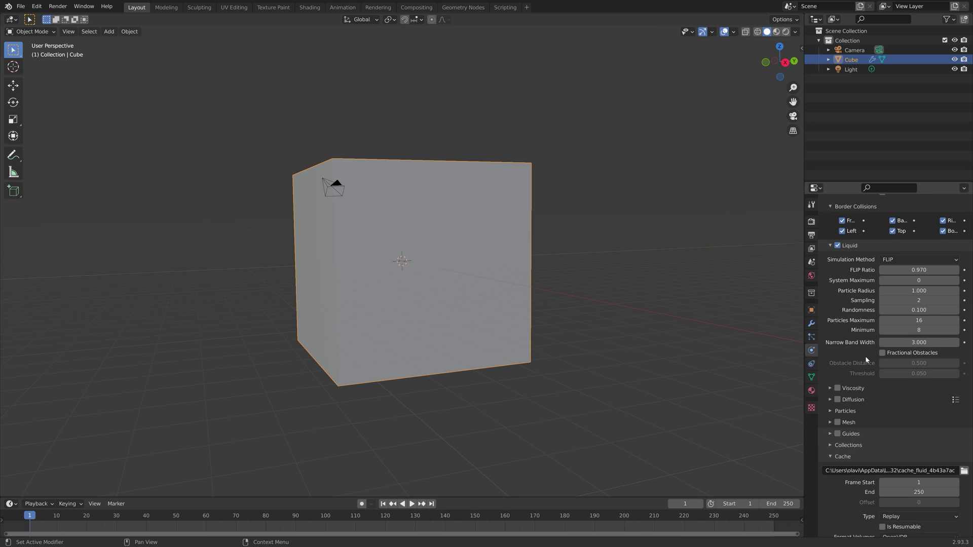
click(830, 400)
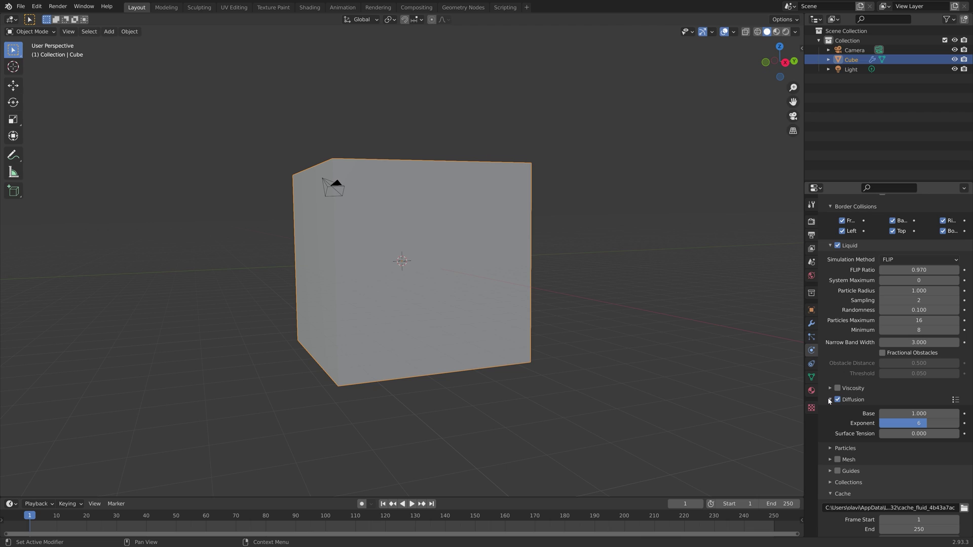
click(956, 399)
click(955, 401)
scroll(868, 455, down, 3)
scroll(868, 457, down, 1)
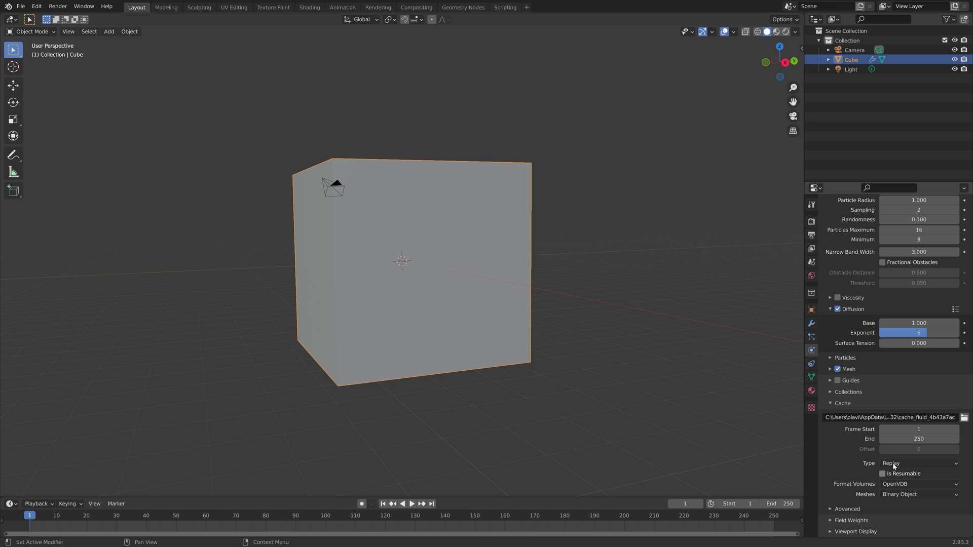
click(893, 464)
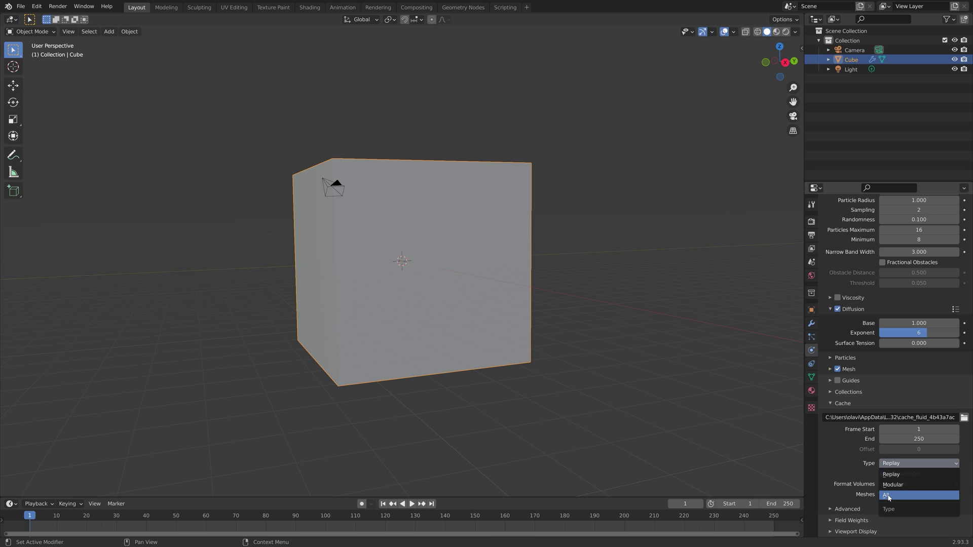
click(888, 496)
middle_drag(321, 217, 412, 242)
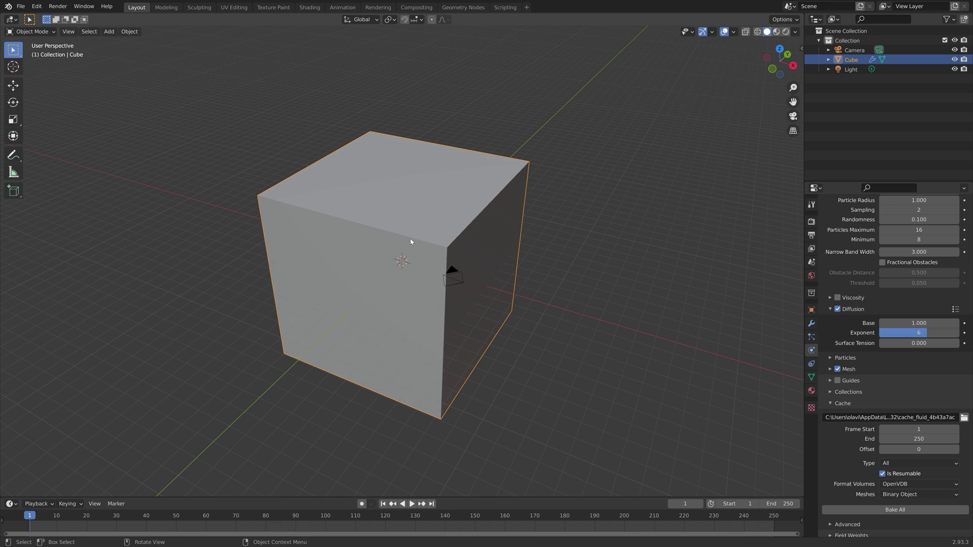
Add an icosphere, move it to the domain's upper left and shrink it
key(shift+a)
mouse_move(410, 243)
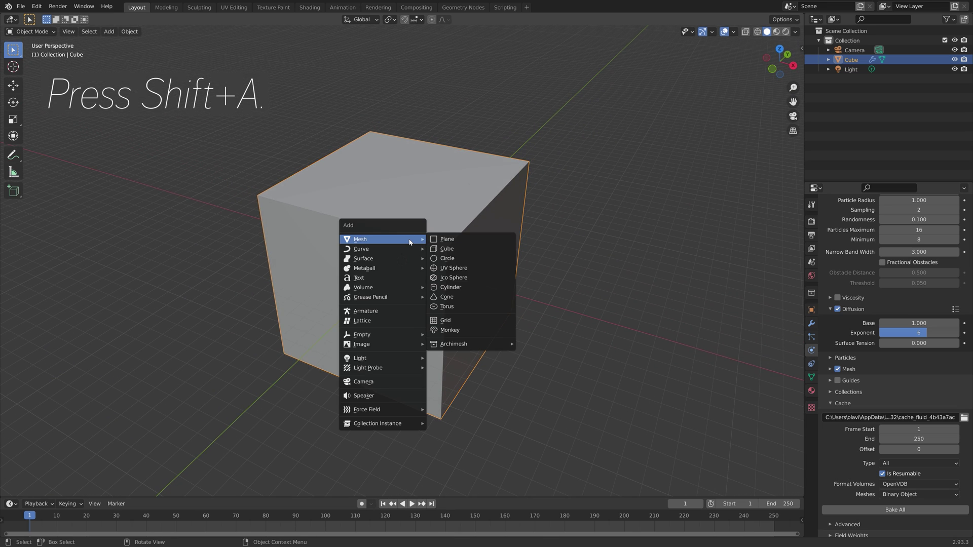
click(450, 278)
key(KP_1)
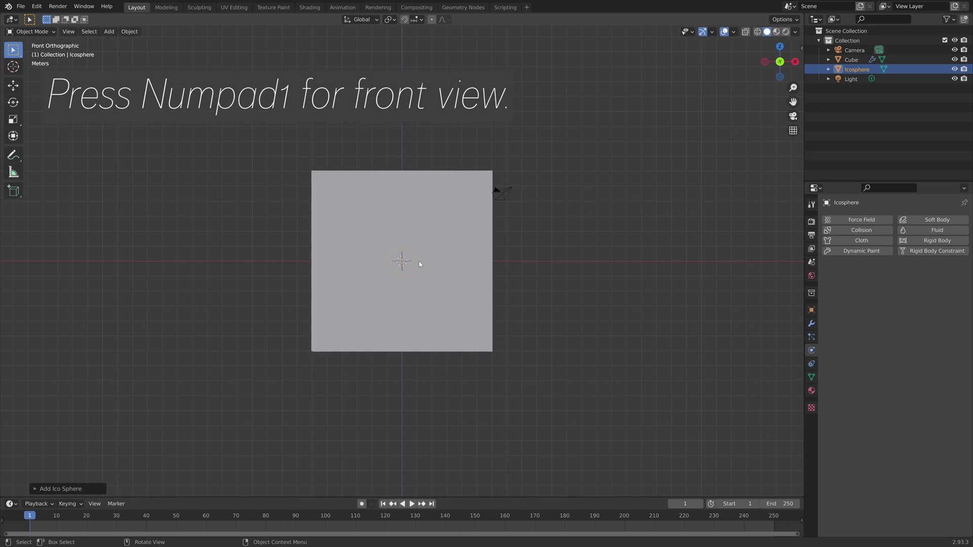
key(g)
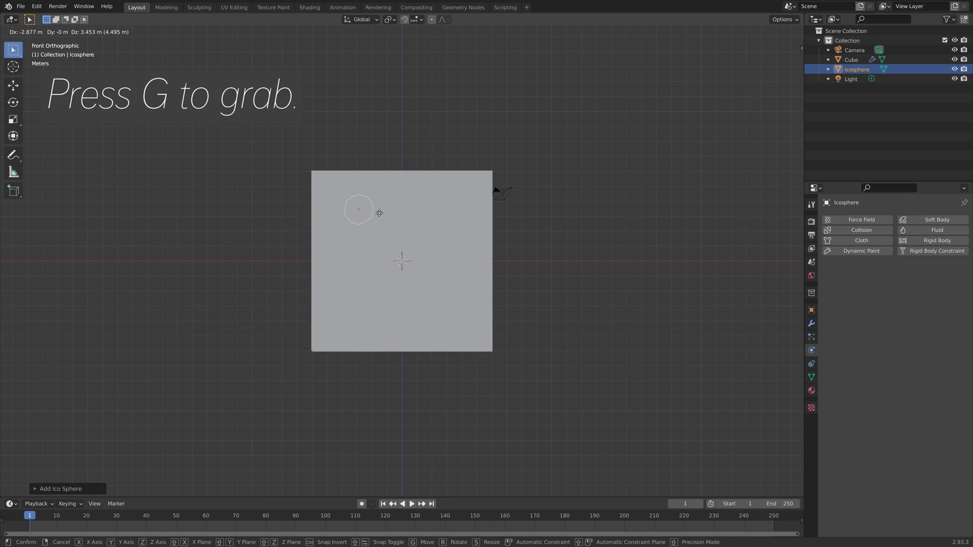
click(376, 211)
key(s)
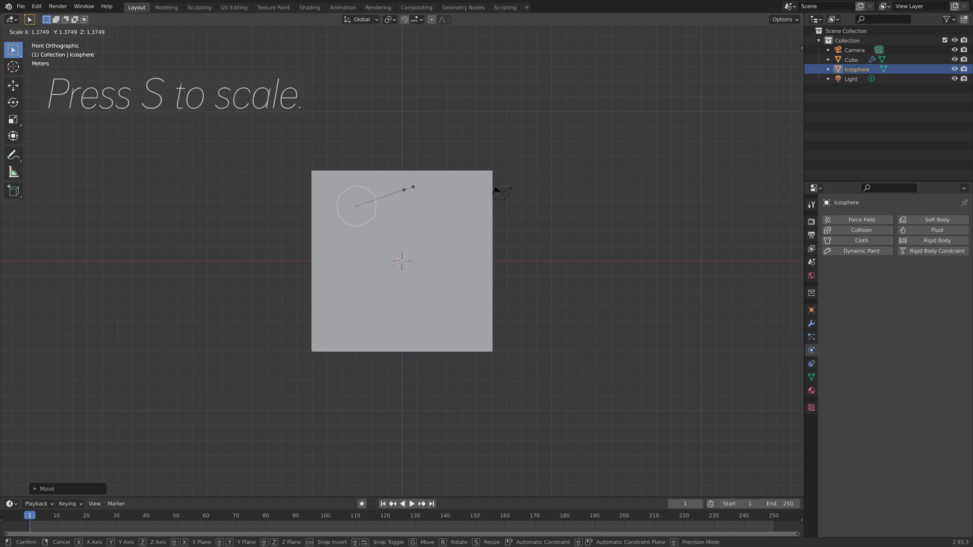
click(395, 189)
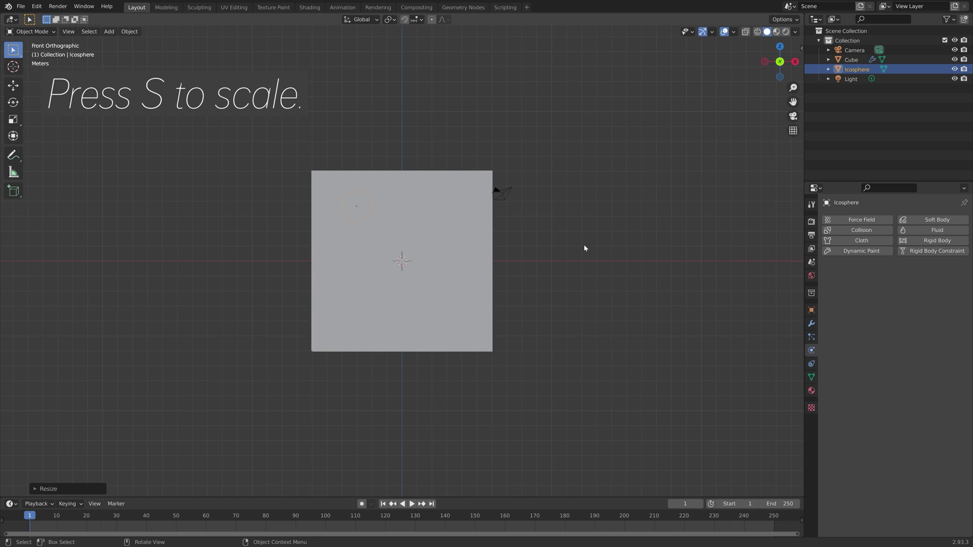
Give the icosphere a Subdivision Surface modifier with viewport and render levels 3
click(811, 323)
click(841, 220)
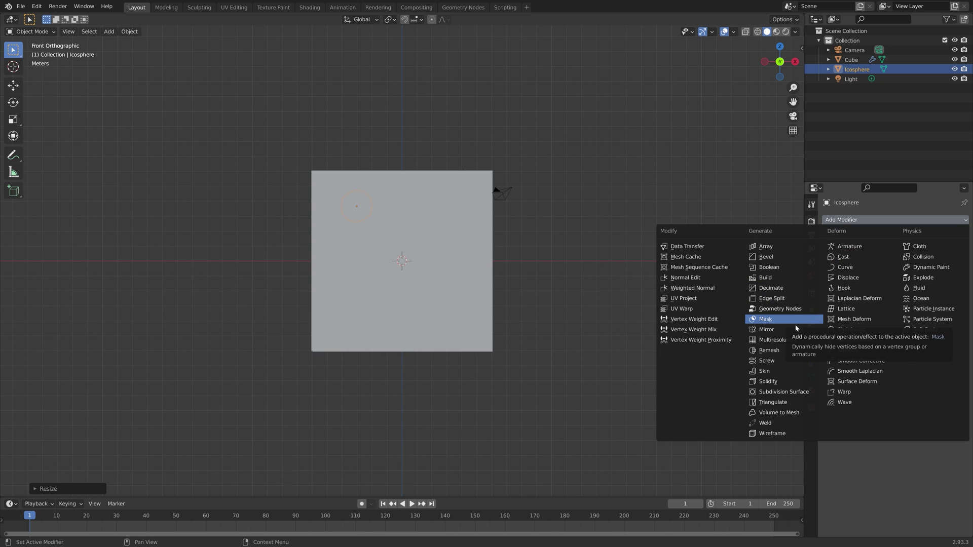
click(791, 392)
click(953, 262)
click(954, 262)
click(953, 271)
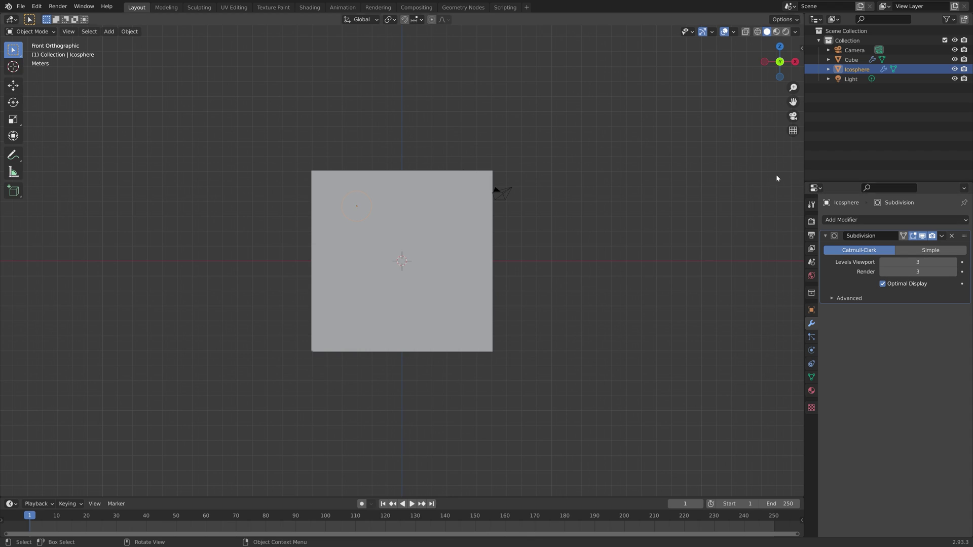
In wireframe top view, move the icosphere toward the back of the domain
click(757, 31)
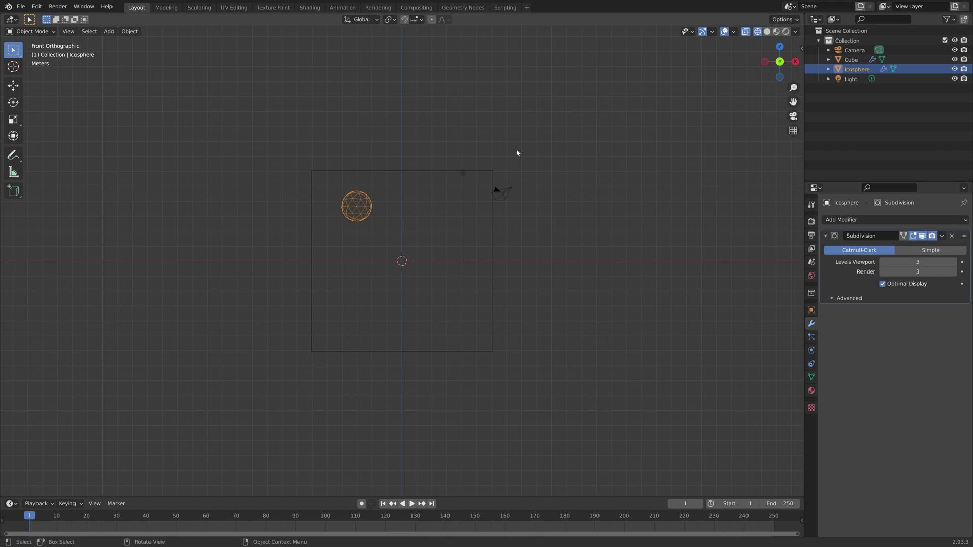
key(KP_7)
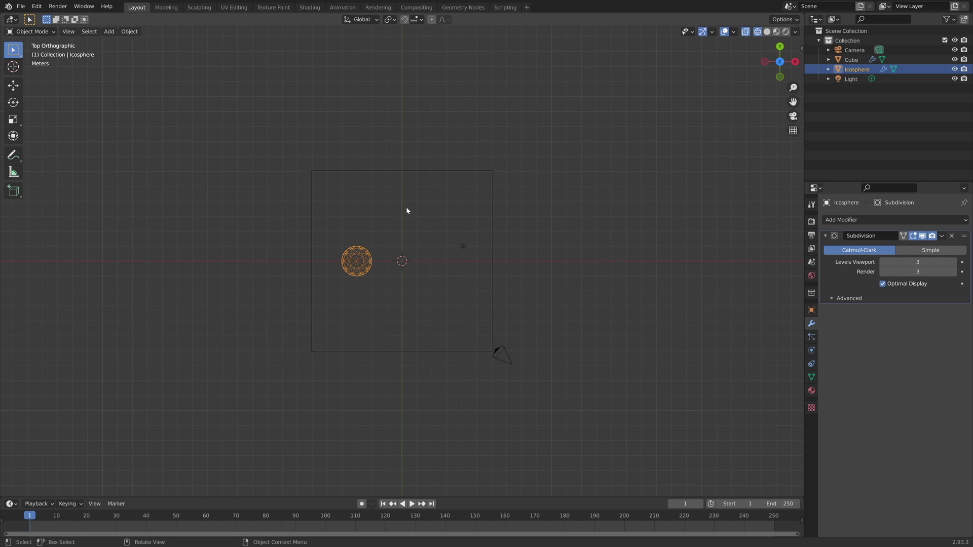
key(g)
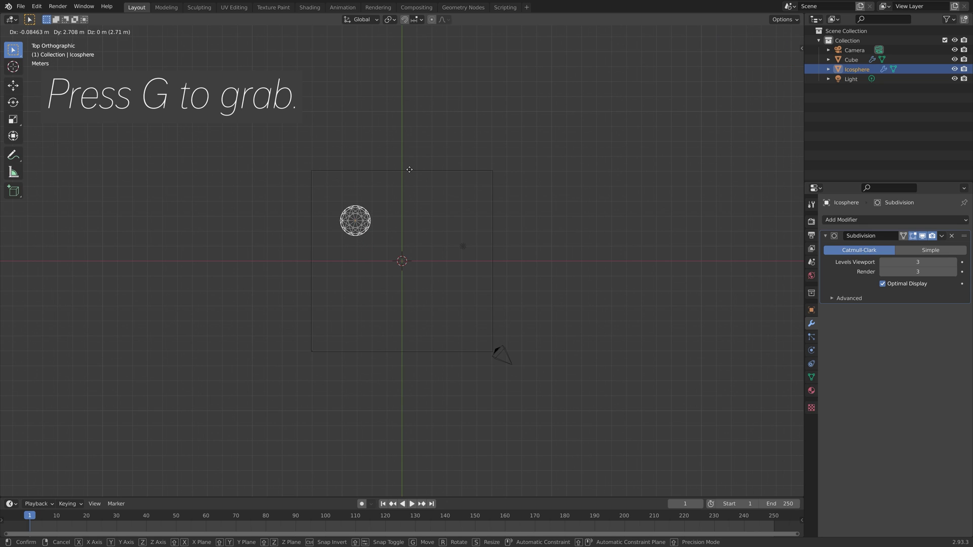
click(408, 160)
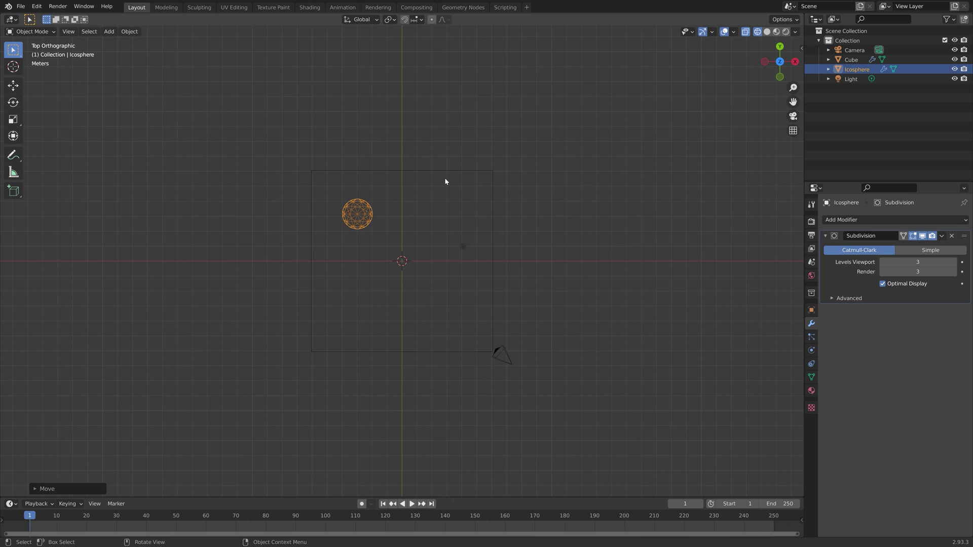
Make the icosphere a fluid Flow object emitting Liquid with Inflow behaviour
click(812, 351)
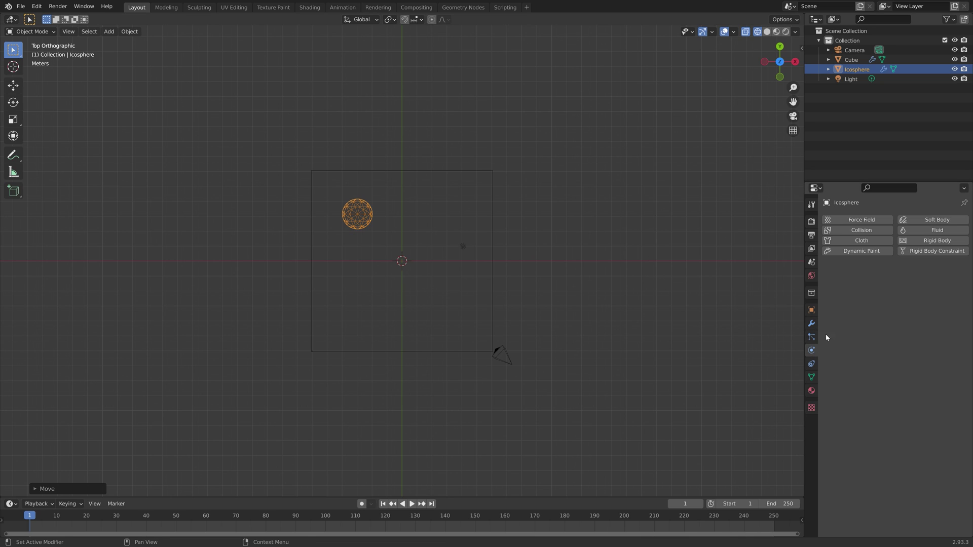
click(932, 231)
click(910, 280)
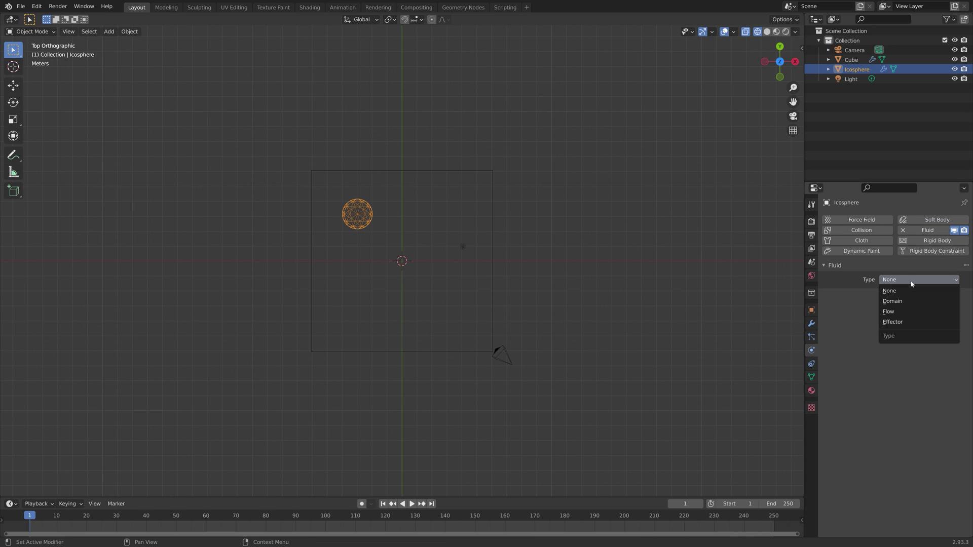
click(904, 311)
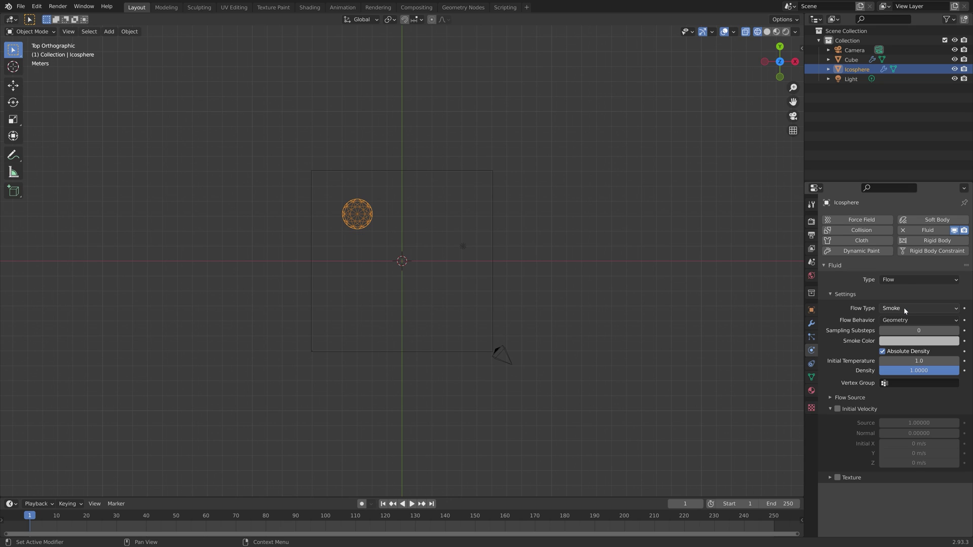
click(904, 308)
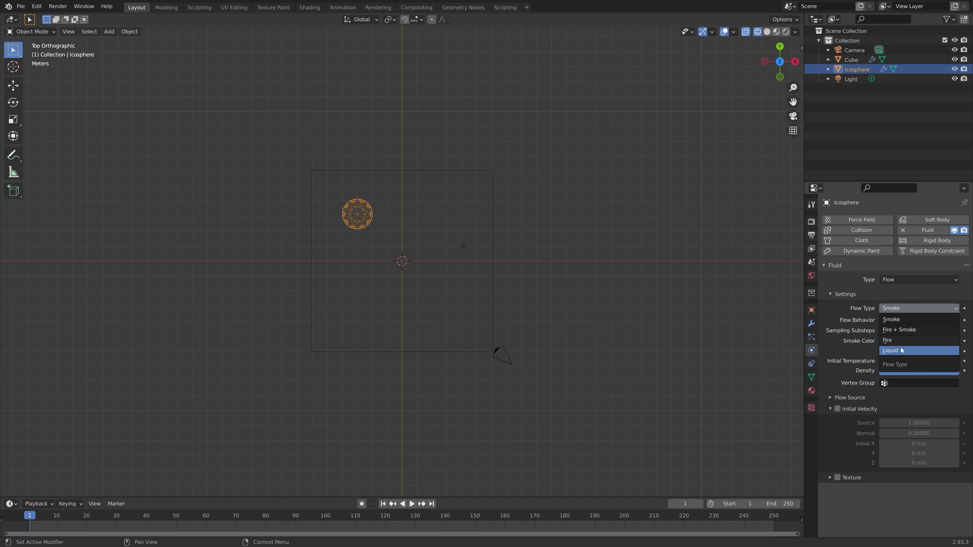
click(901, 351)
click(904, 321)
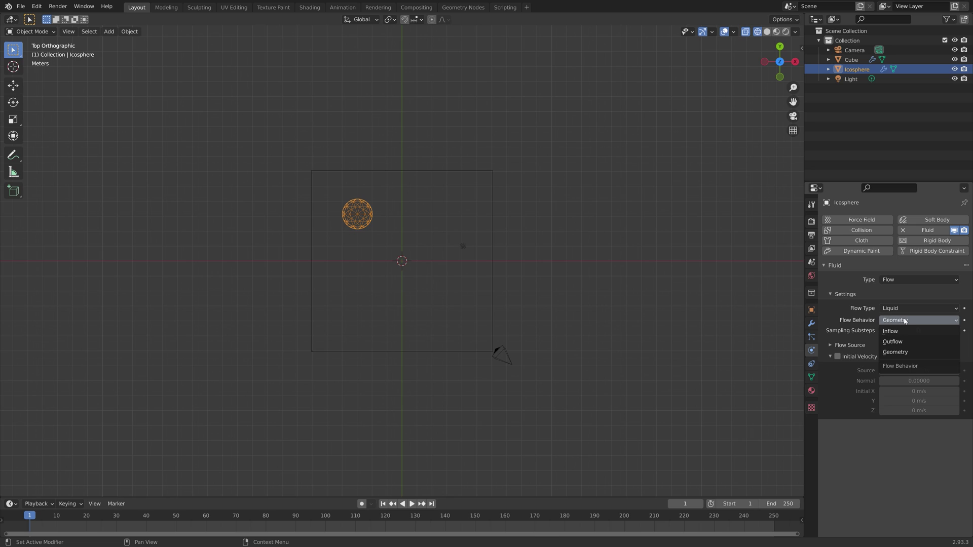
click(906, 333)
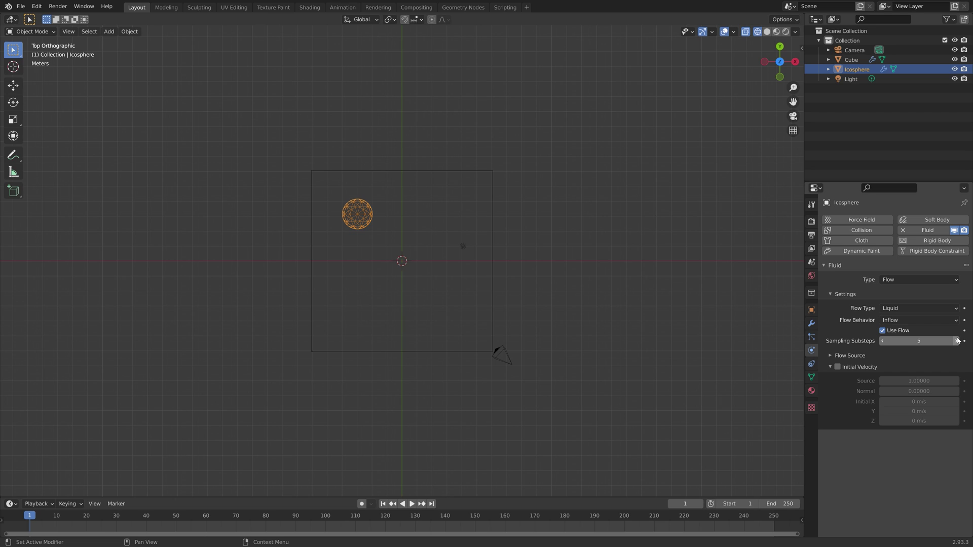
Enable initial velocity on the inflow and set Initial Z to -3 m/s
click(838, 367)
click(919, 422)
text(-3)
key(Return)
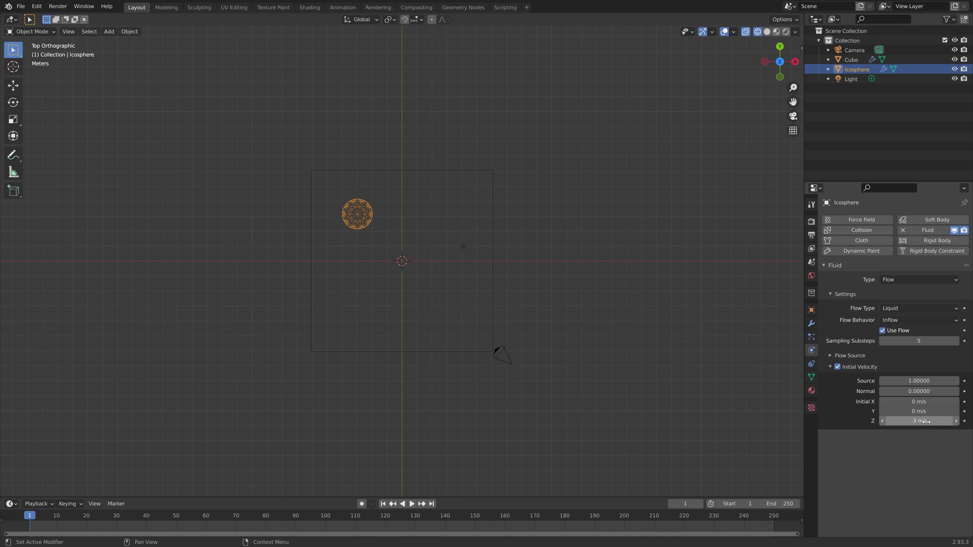
Save the scene under the new name tut.blend via File > Save As
click(21, 6)
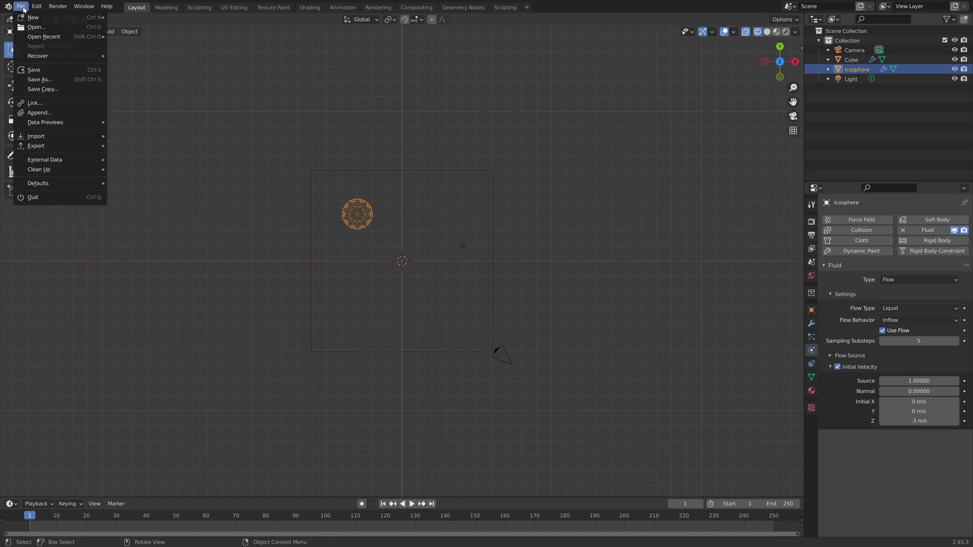
click(33, 79)
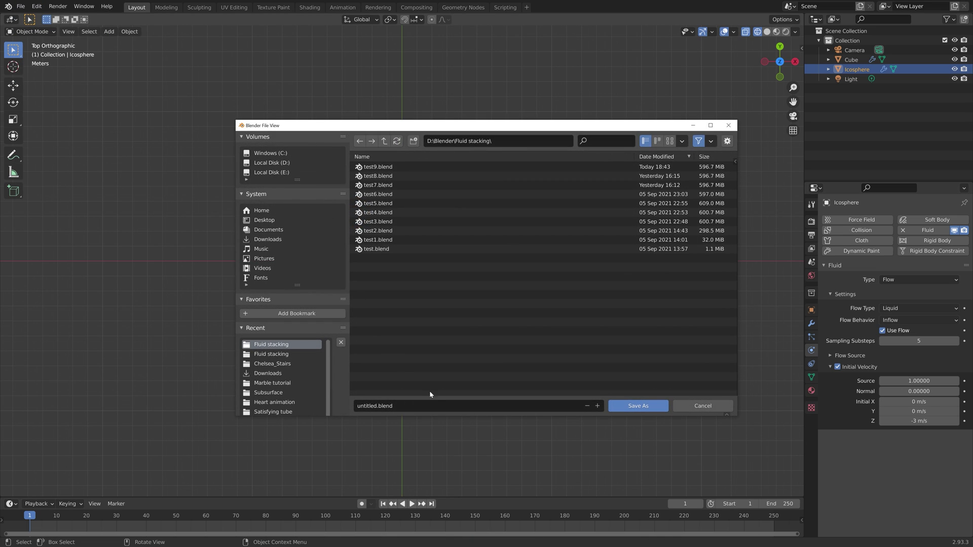
text(tut)
key(Return)
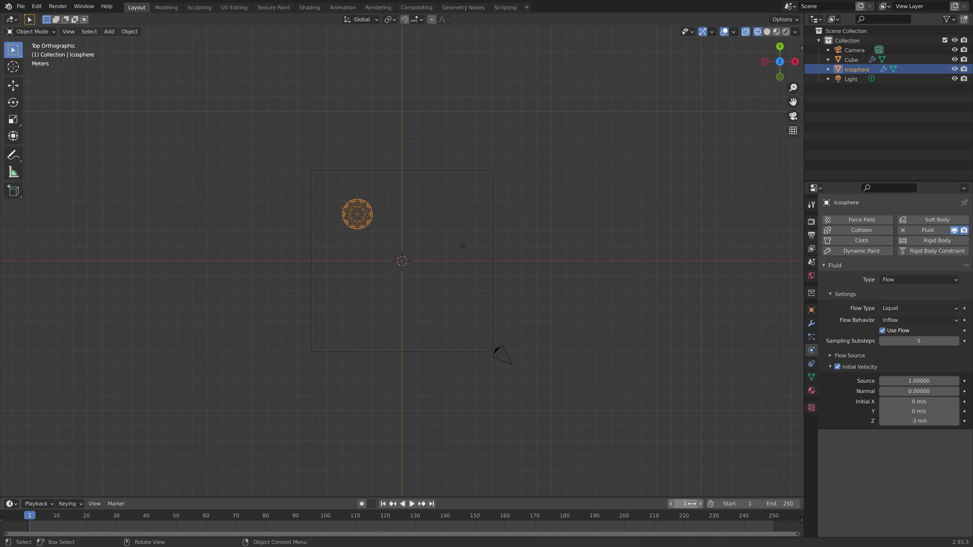
click(674, 504)
Keyframe flow behaviour as Inflow at frame 100 and Geometry at frame 101
text(00)
key(Return)
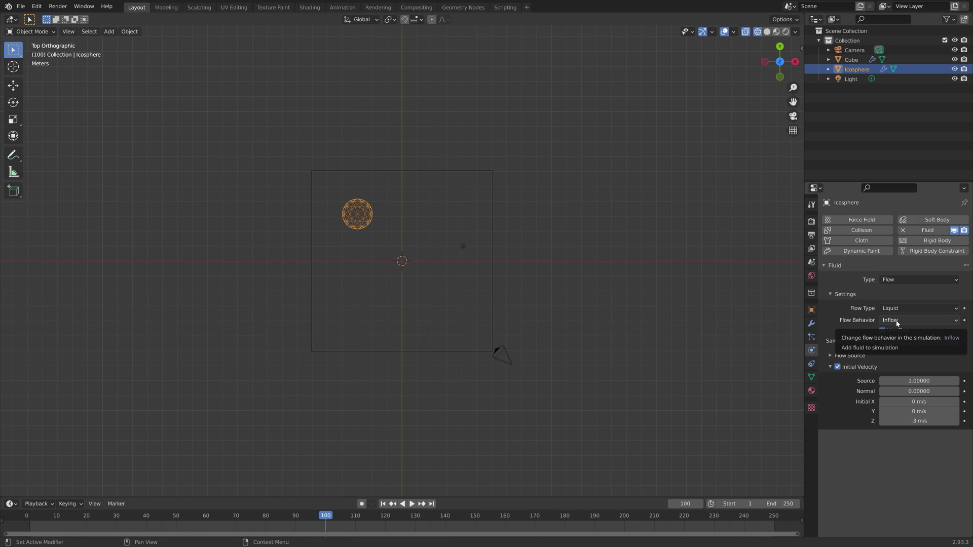
key(i)
key(Right)
click(917, 321)
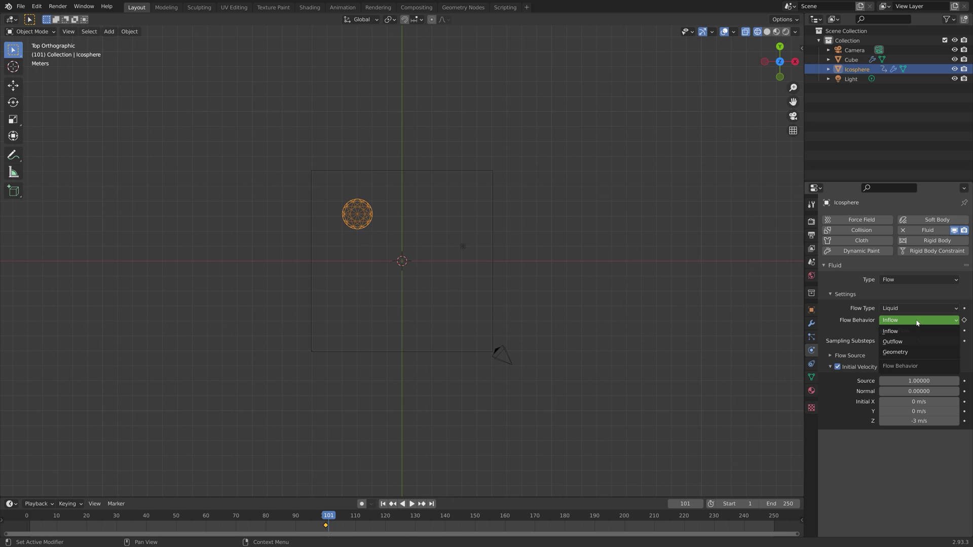
click(910, 352)
key(i)
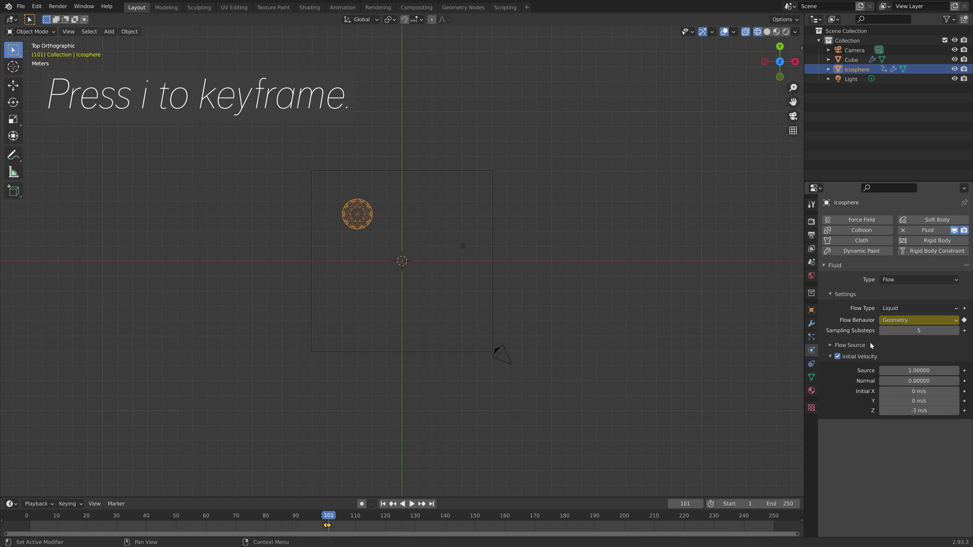
click(397, 173)
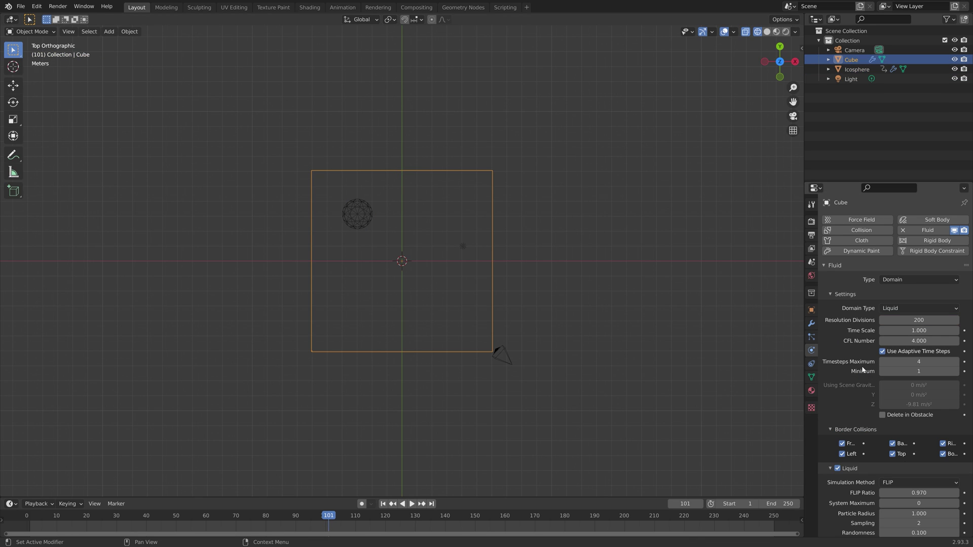
Set the liquid domain's cache end frame to 200
scroll(863, 368, down, 12)
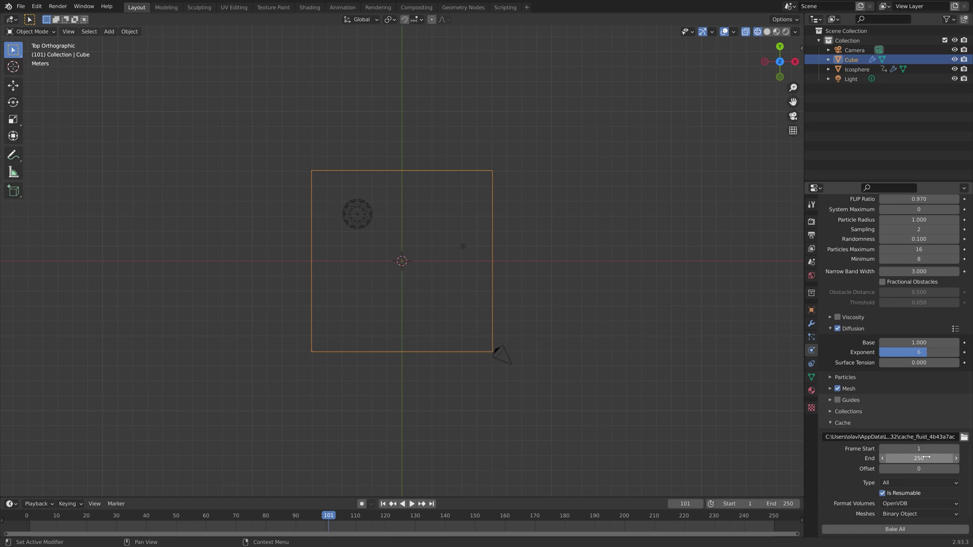
click(926, 458)
text(2)
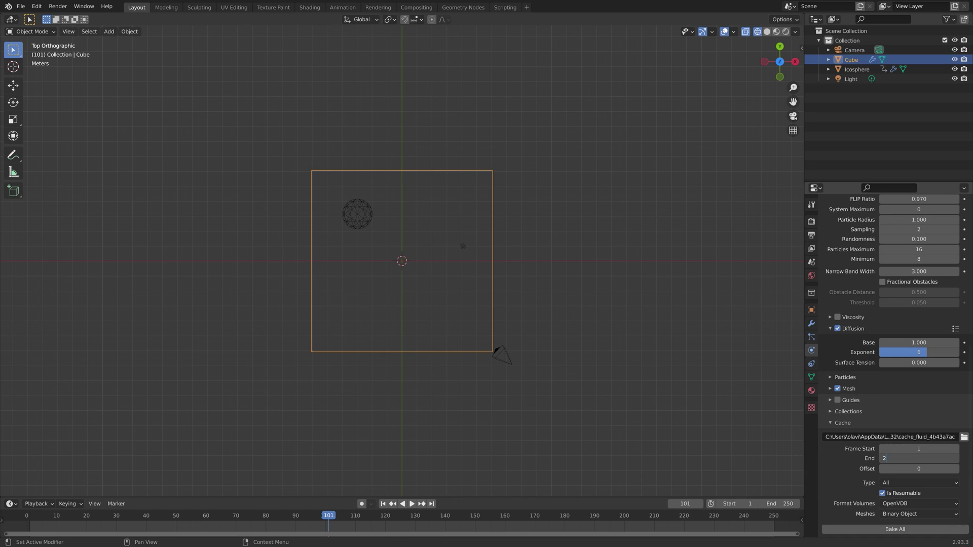
text(00)
key(Return)
Save the scene as tut1.blend
scroll(855, 463, down, 2)
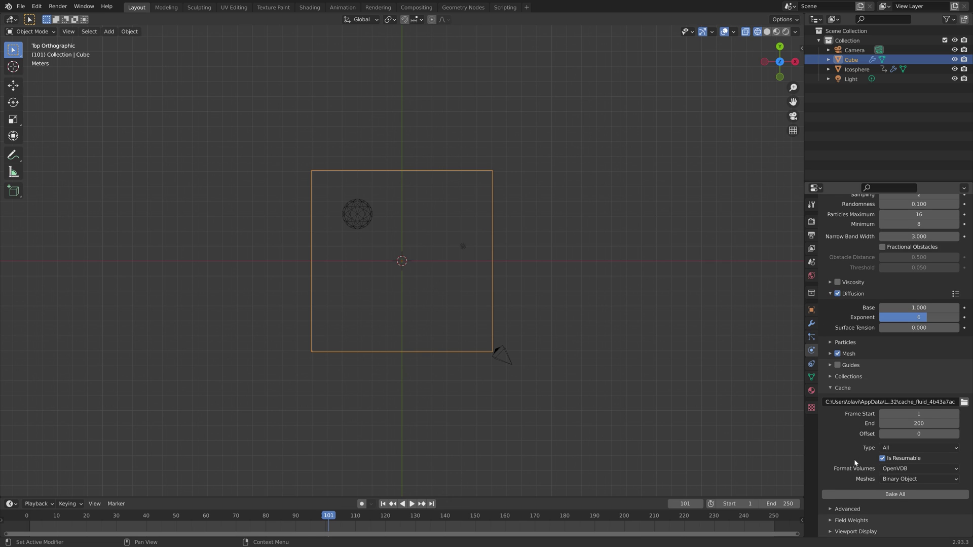
key(ctrl+shift+s)
text(1.blend)
key(Return)
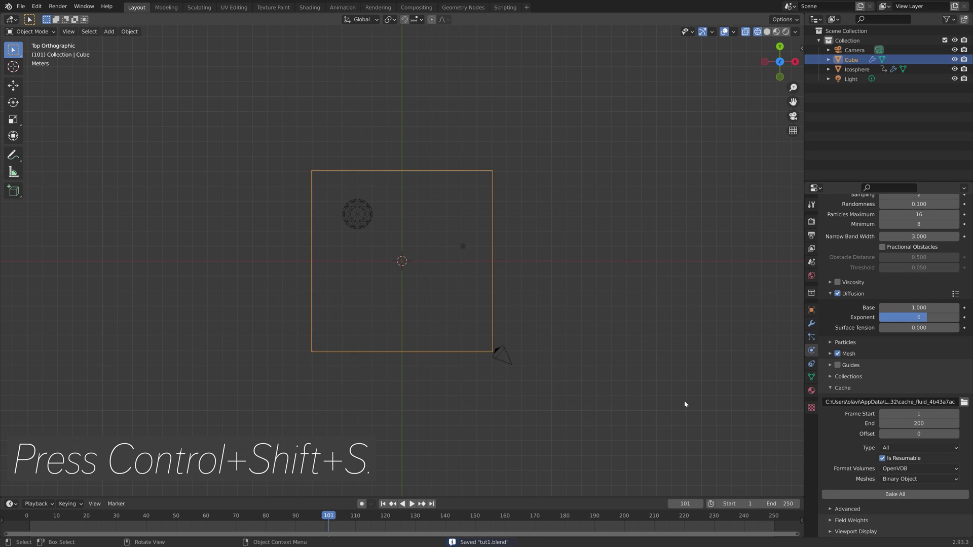
Bake the whole liquid simulation and inspect it at frames 149 and 200
click(873, 494)
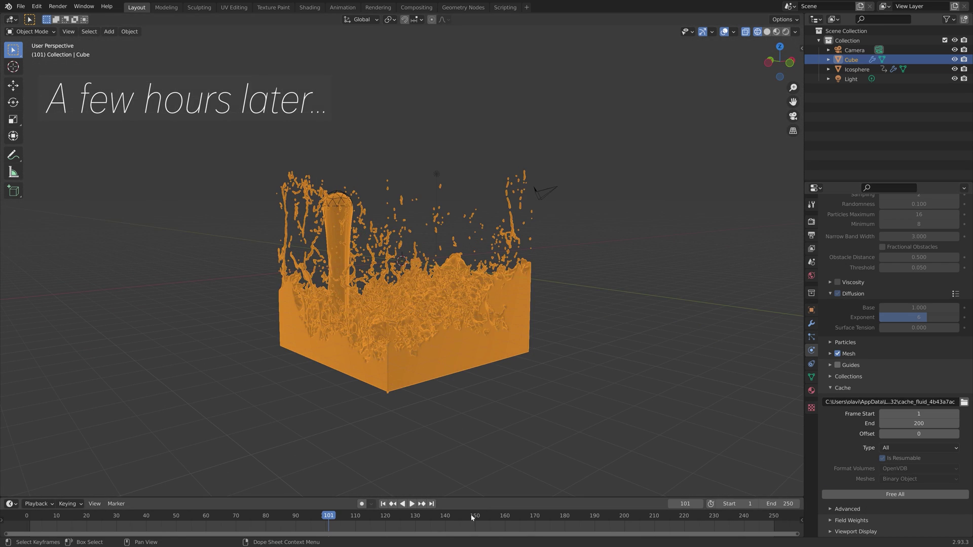
click(471, 516)
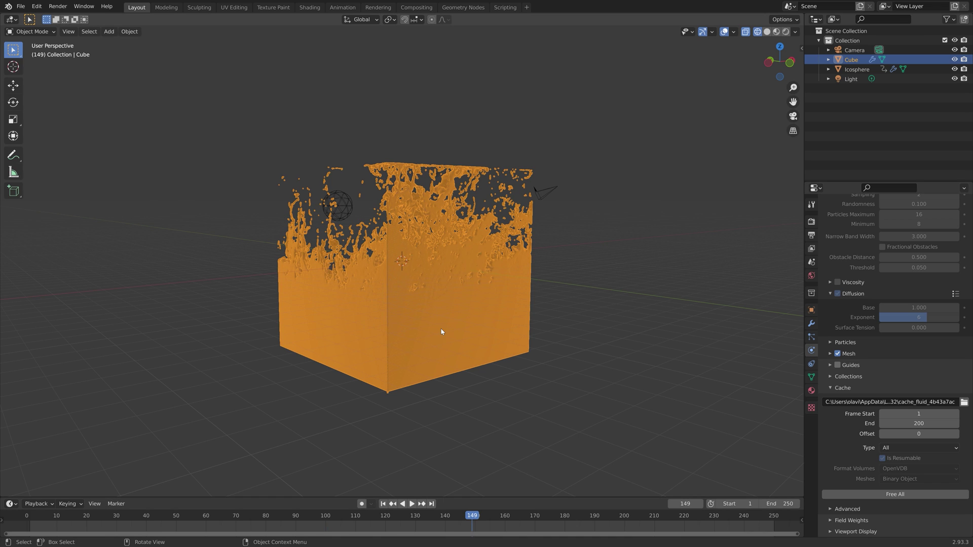
middle_drag(373, 322, 558, 395)
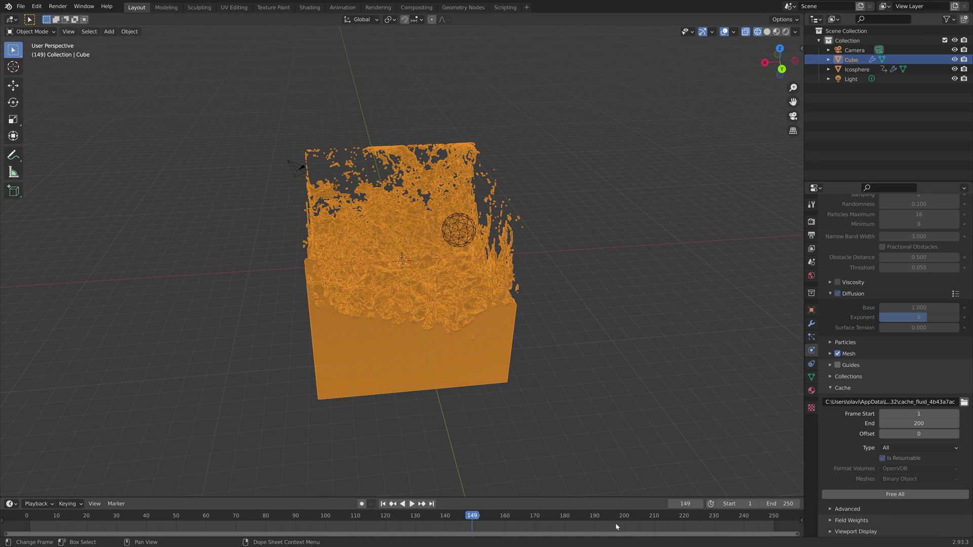
click(625, 516)
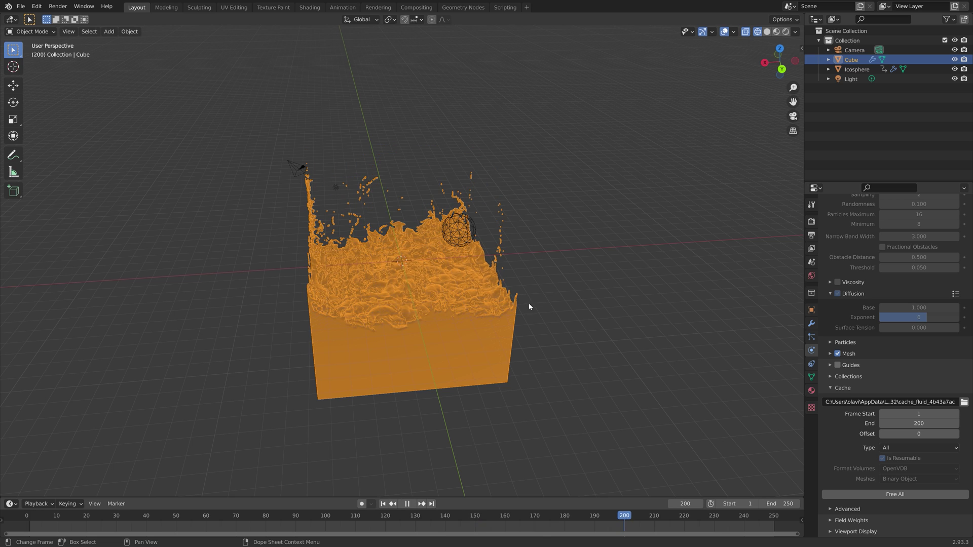
middle_drag(647, 289, 649, 253)
Hide the icosphere emitter and save the scene as tut2.blend
click(955, 69)
middle_drag(583, 284, 500, 307)
key(ctrl+shift+s)
click(598, 404)
key(Return)
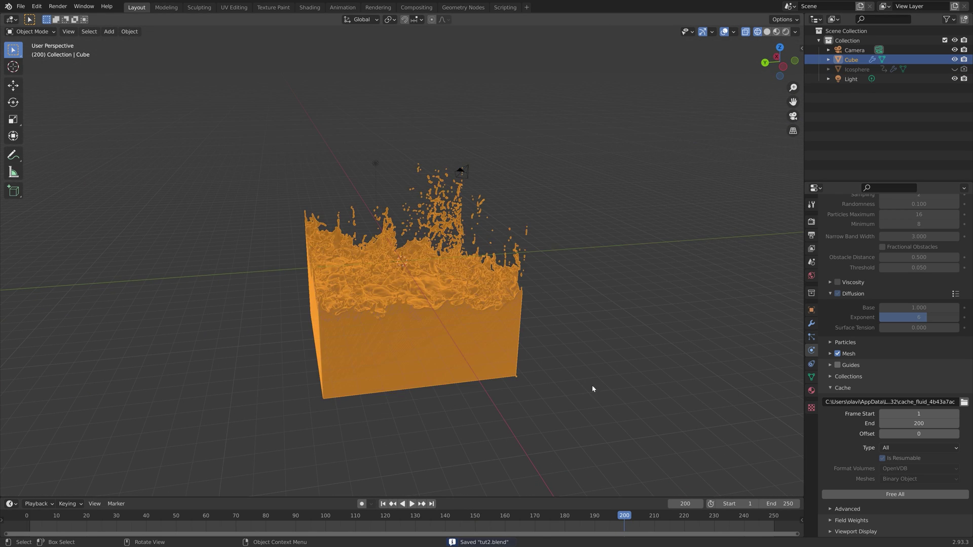
key(shift+a)
Add a plane and lower it along Z toward the fluid's base
mouse_move(463, 314)
click(509, 315)
middle_drag(509, 315, 458, 333)
key(g)
key(z)
click(491, 436)
middle_drag(482, 435, 421, 274)
Scale the plane up into a wide ground floor
key(s)
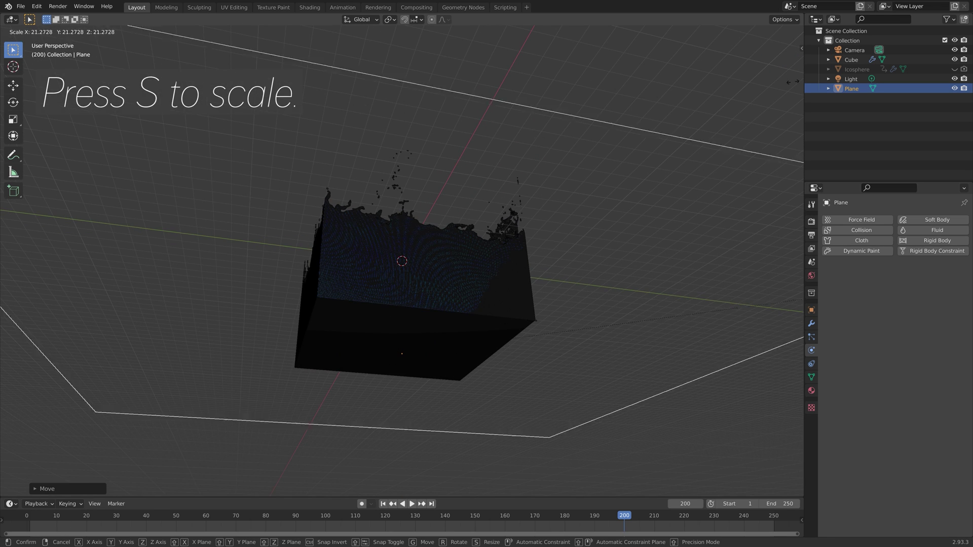
click(558, 441)
middle_drag(557, 440, 469, 427)
key(s)
click(122, 303)
key(s)
key(Escape)
In solid shading front view, raise the plane along Z to meet the fluid's base
click(767, 32)
middle_drag(413, 299, 416, 279)
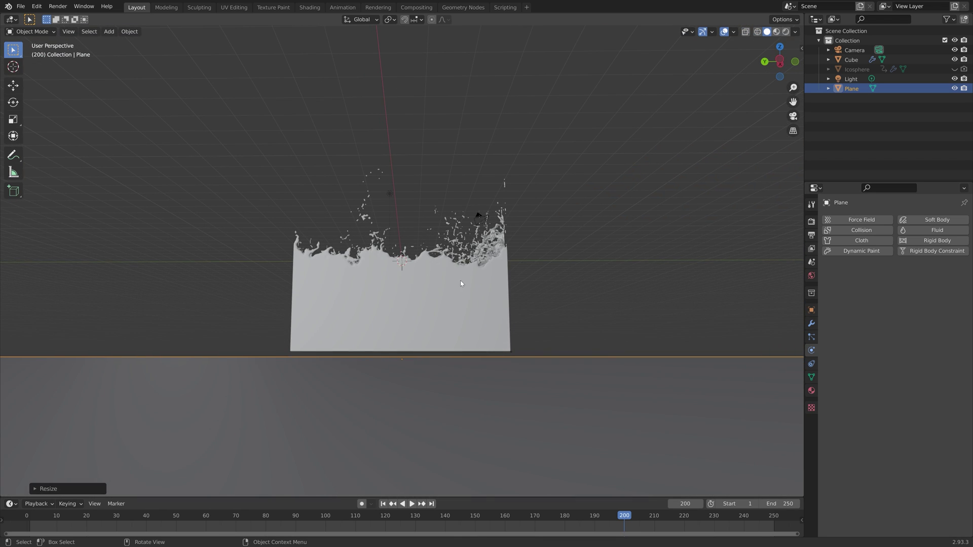
key(KP_1)
key(g)
key(z)
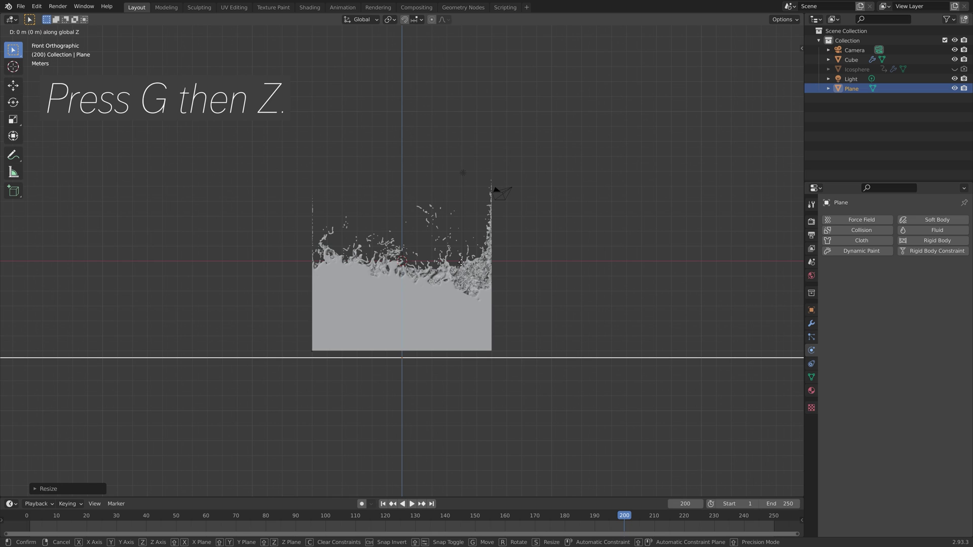
click(490, 254)
middle_drag(490, 253, 603, 259)
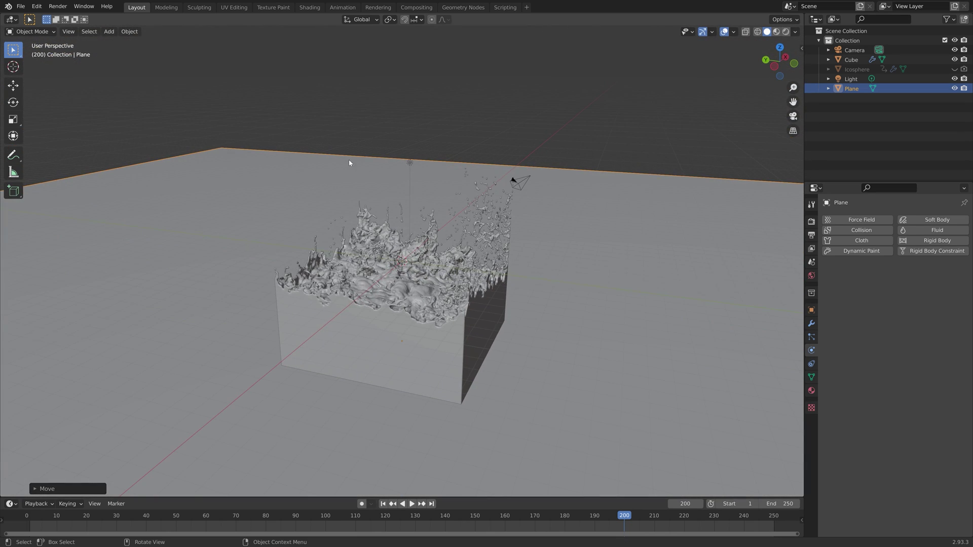
Turn the light into a sun lamp with strength 5
click(410, 164)
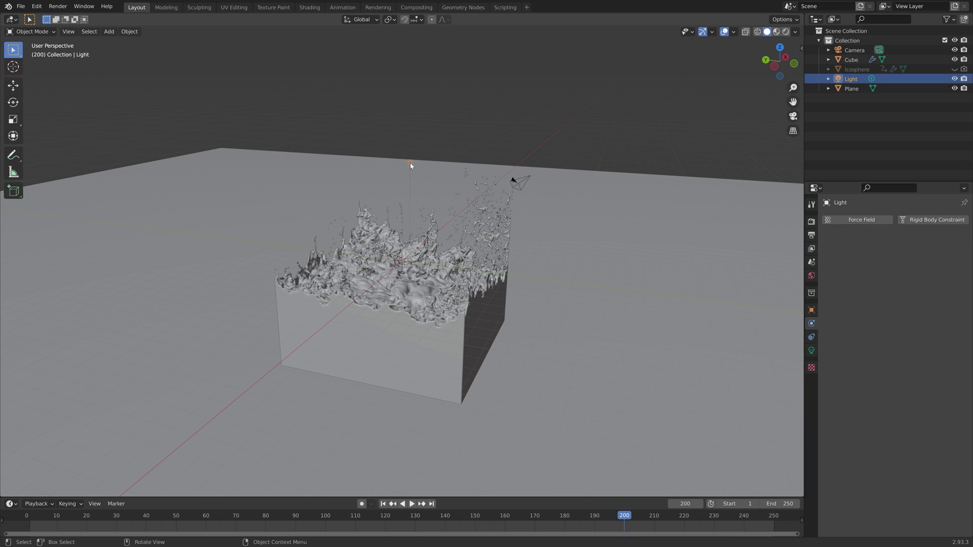
click(812, 350)
click(870, 261)
click(938, 282)
text(5)
key(Return)
Switch the render engine to Cycles with rendered viewport shading and rotate the sun
click(811, 222)
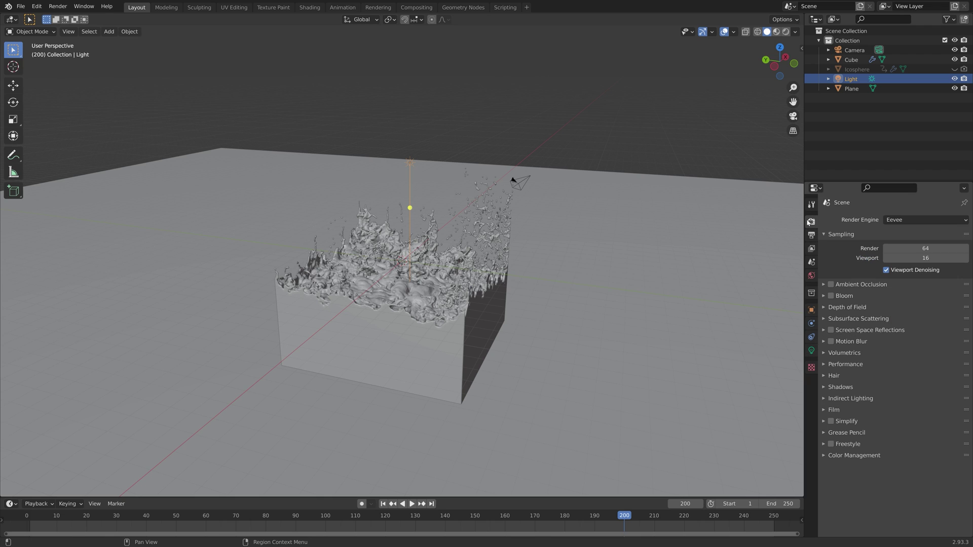
click(786, 32)
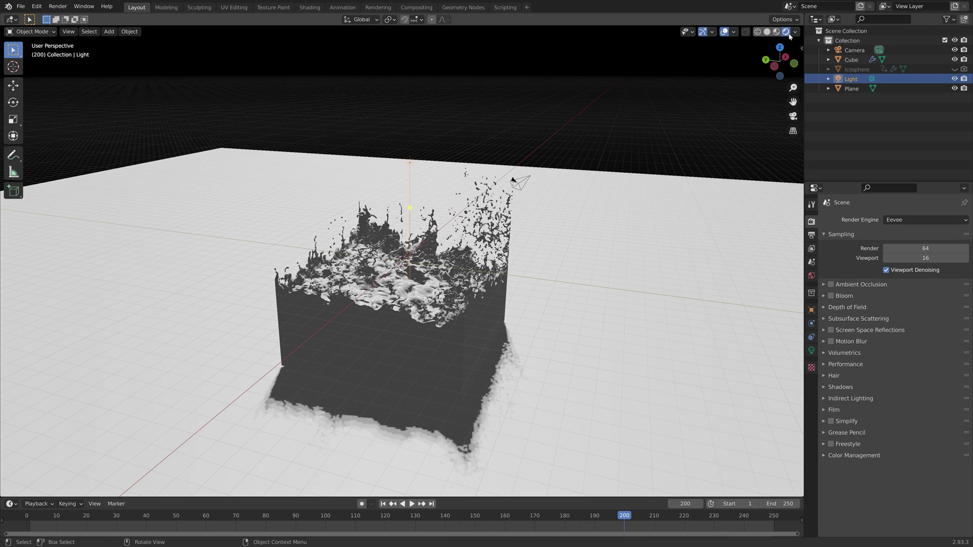
click(907, 220)
click(909, 252)
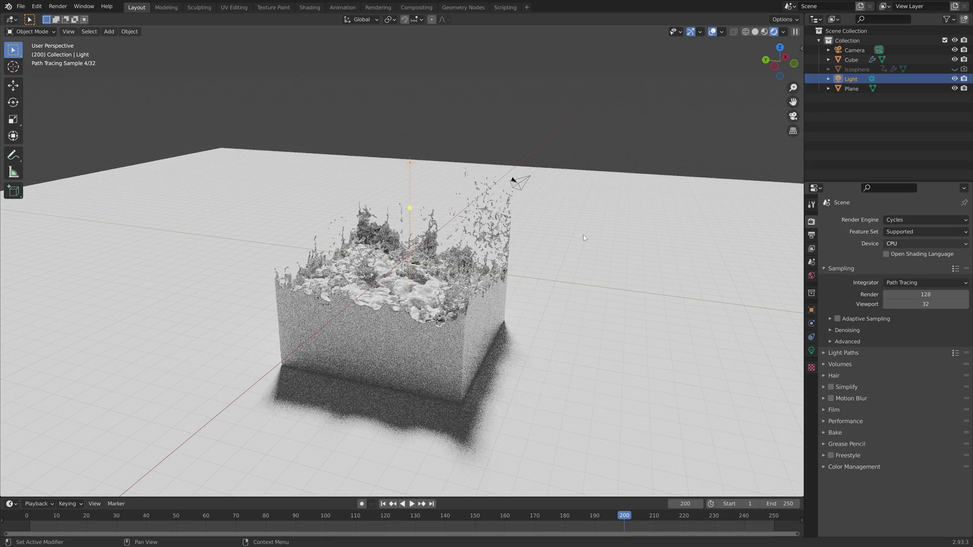
key(r)
key(r)
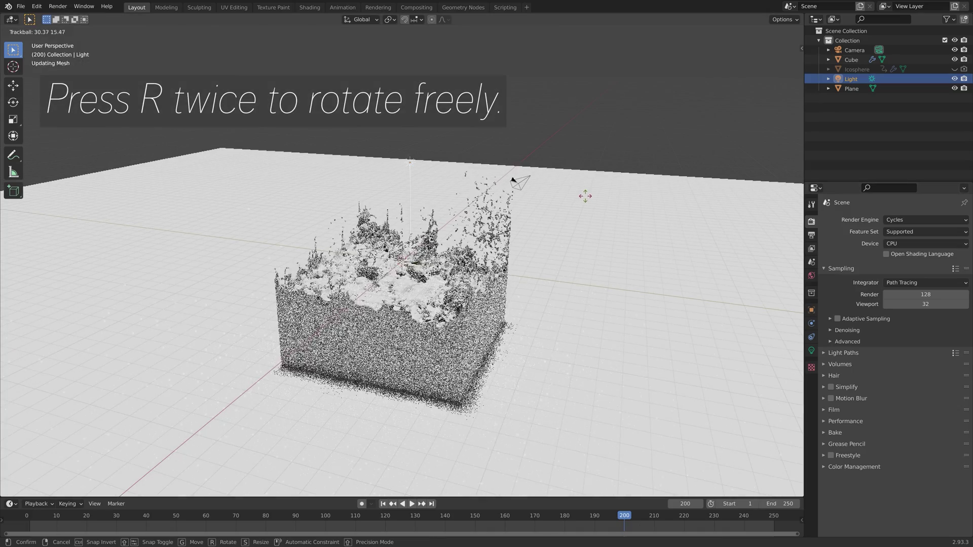
mouse_move(585, 217)
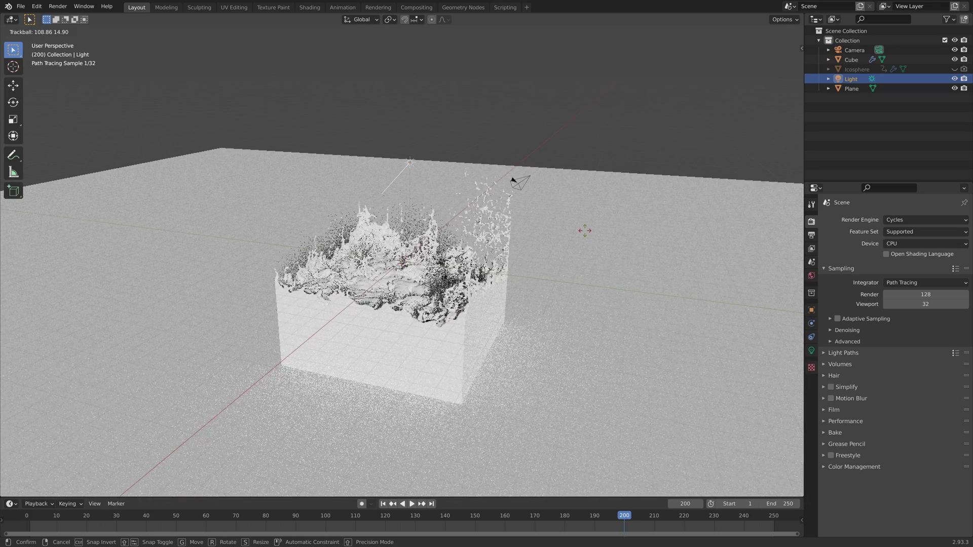
click(585, 230)
Render on GPU Compute at 50 samples and enable denoising
click(914, 242)
click(904, 266)
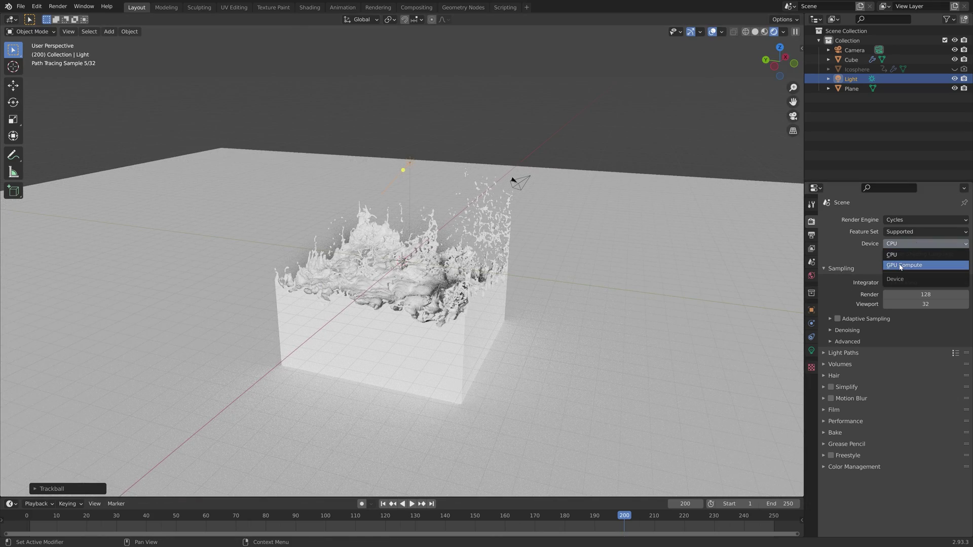
click(923, 272)
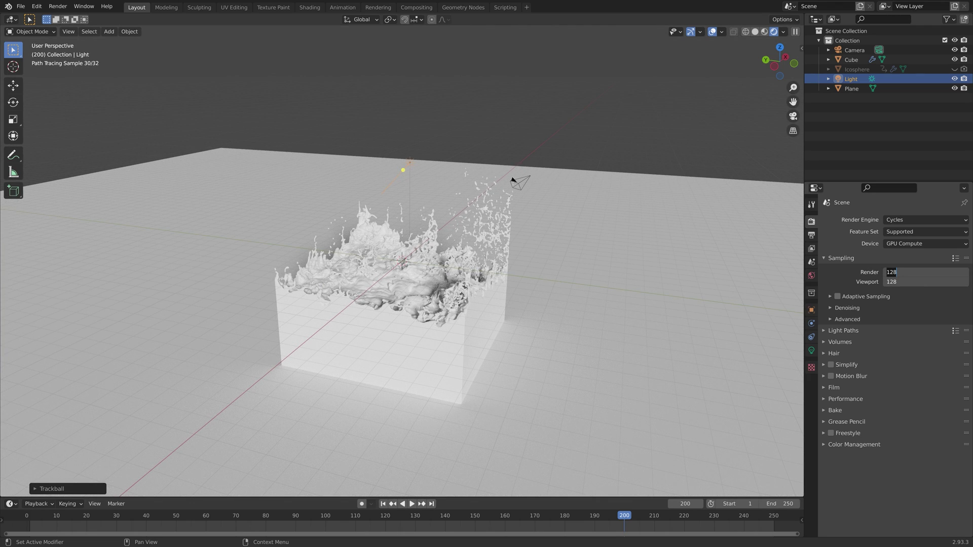
text(50)
key(Return)
click(877, 308)
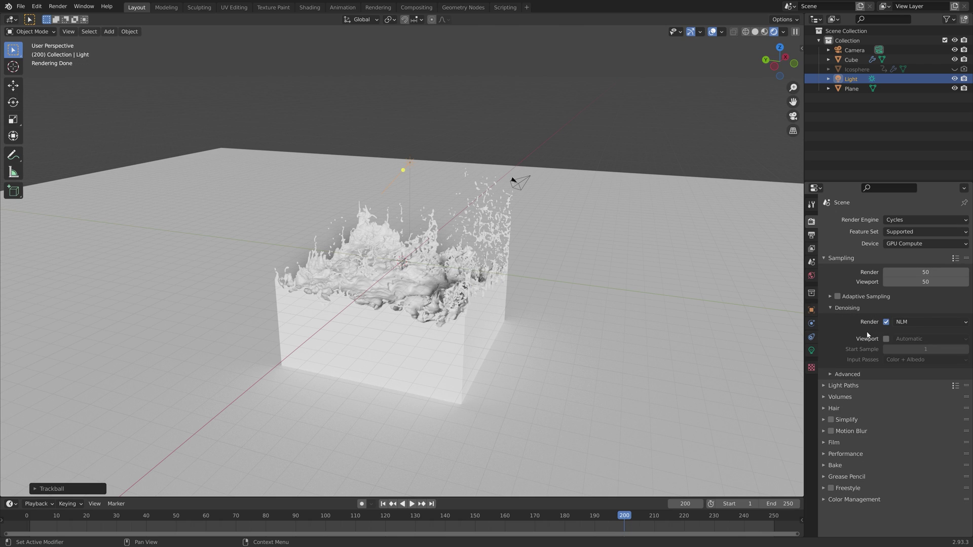
Make the film background transparent in the Film settings
click(834, 443)
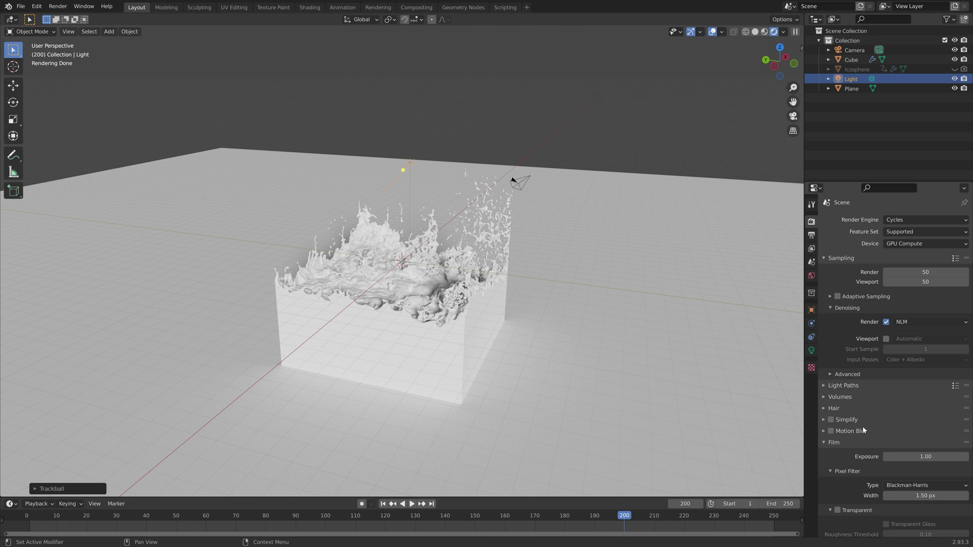
scroll(863, 430, down, 3)
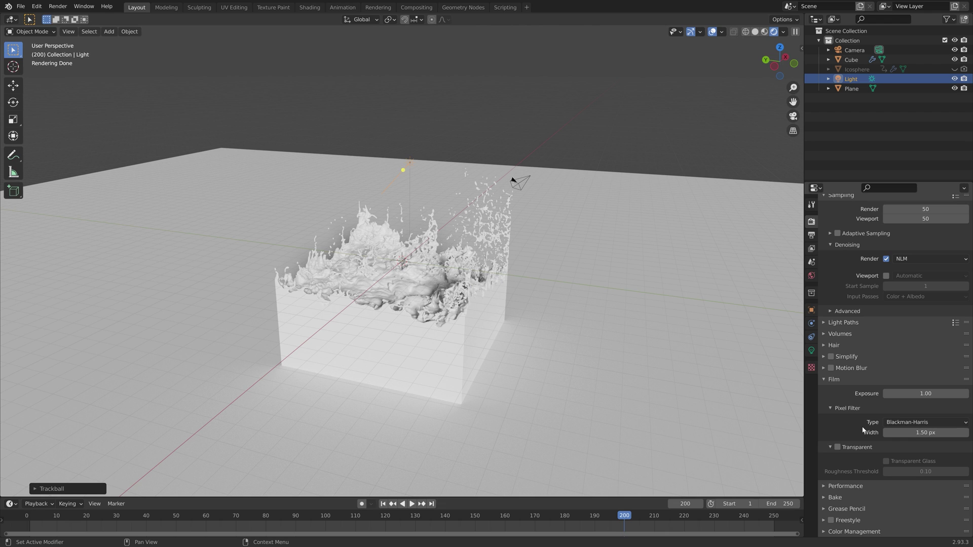
click(838, 447)
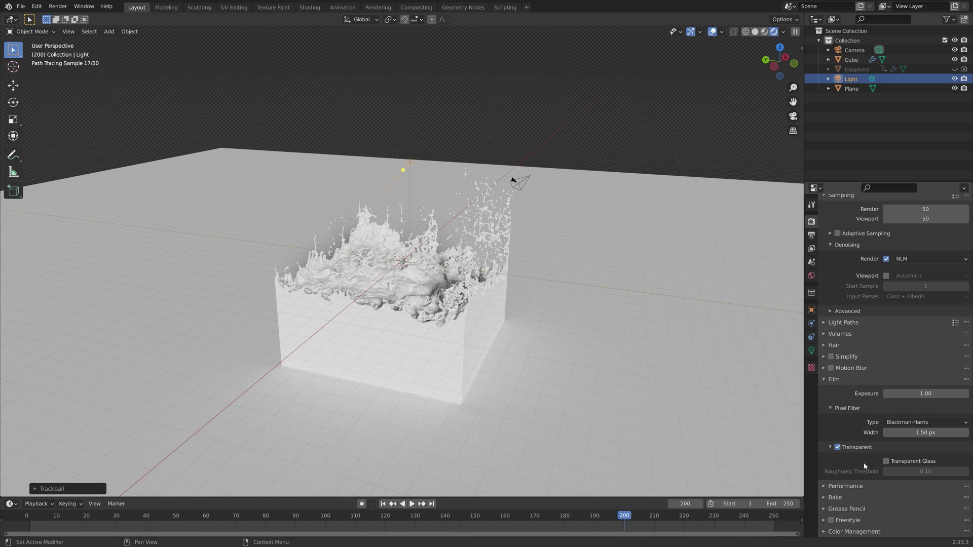
click(863, 486)
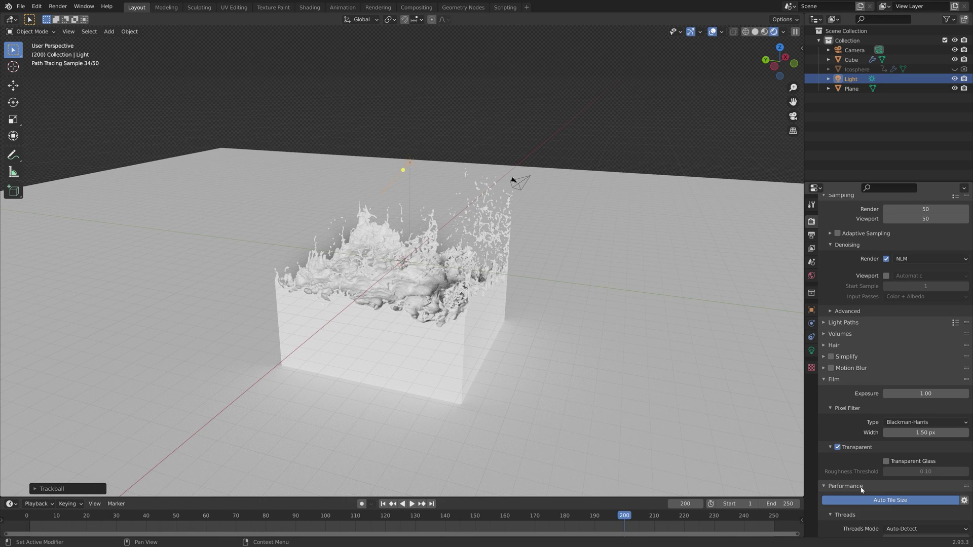
scroll(861, 488, down, 3)
click(852, 416)
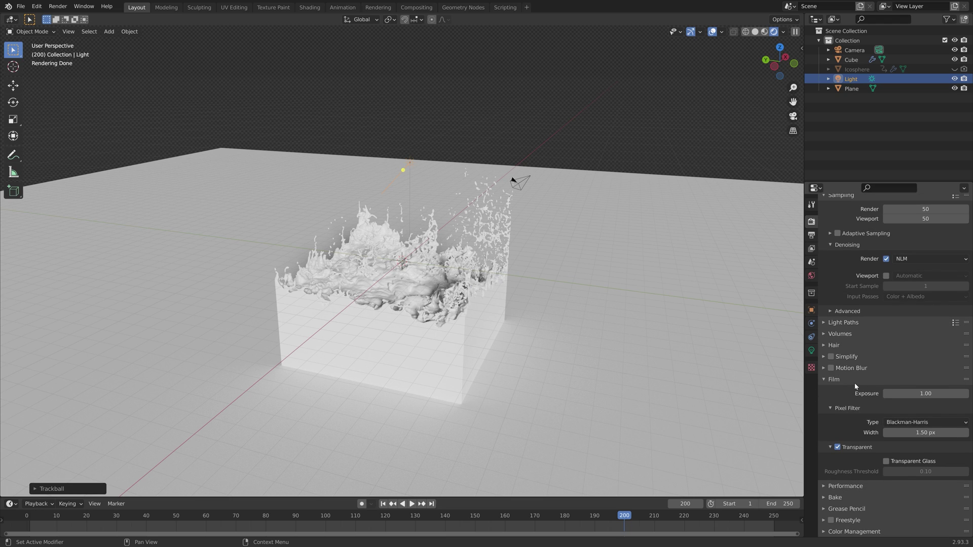
Set the World colour to an Environment Texture loaded from Chelsea_Stairs_8k.jpg
click(811, 277)
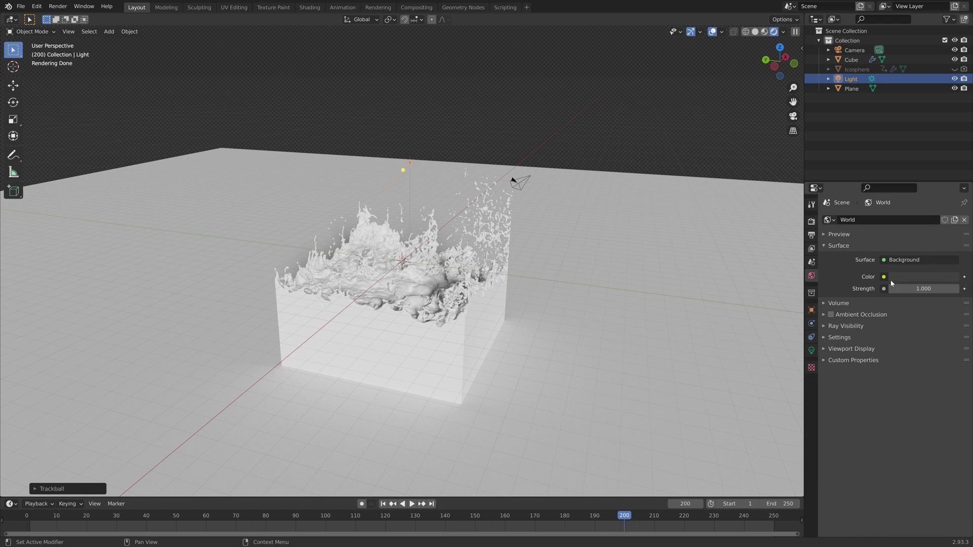
click(884, 277)
click(742, 319)
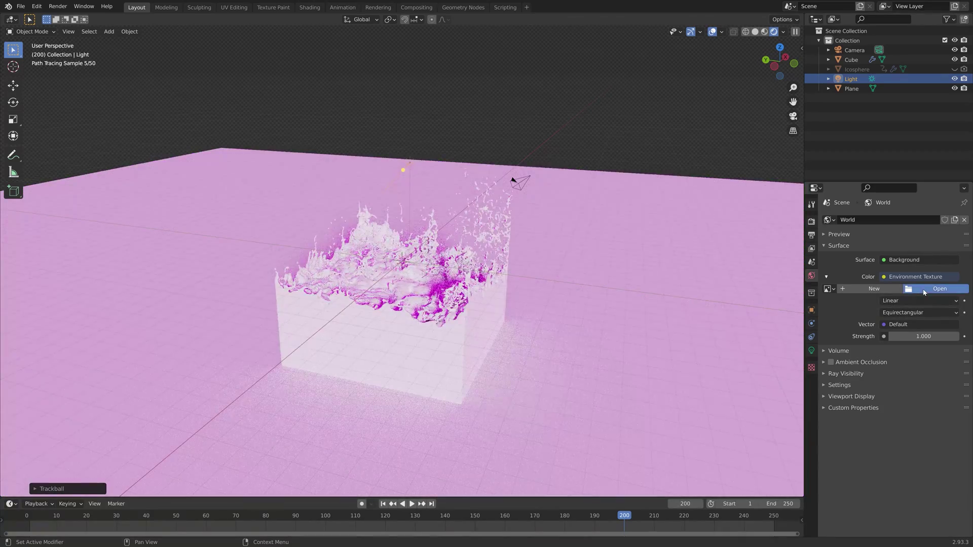
click(935, 289)
click(275, 366)
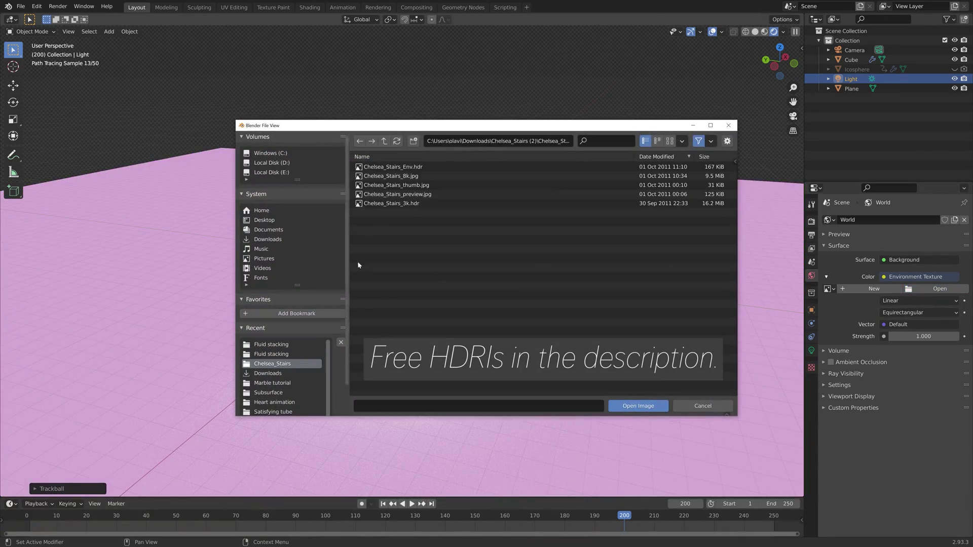
click(436, 176)
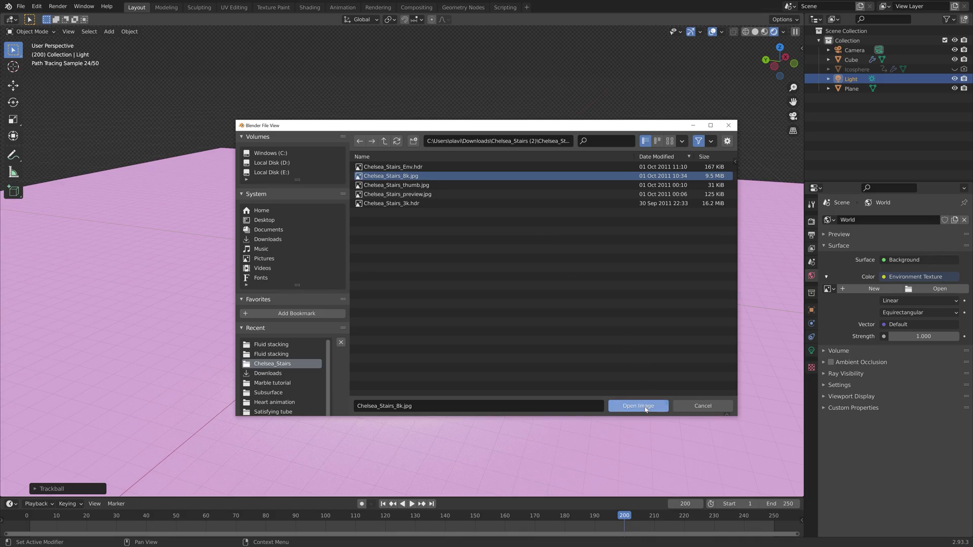
click(634, 405)
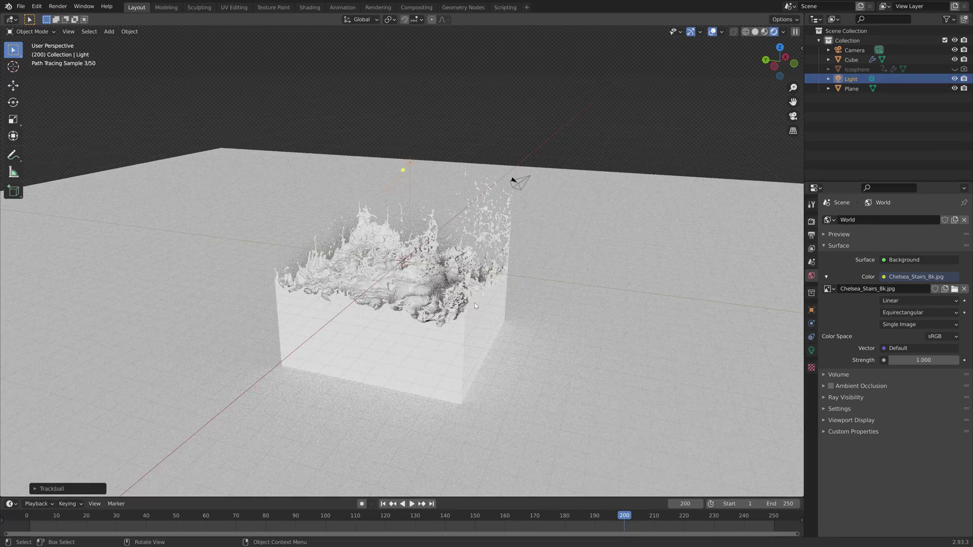
click(460, 287)
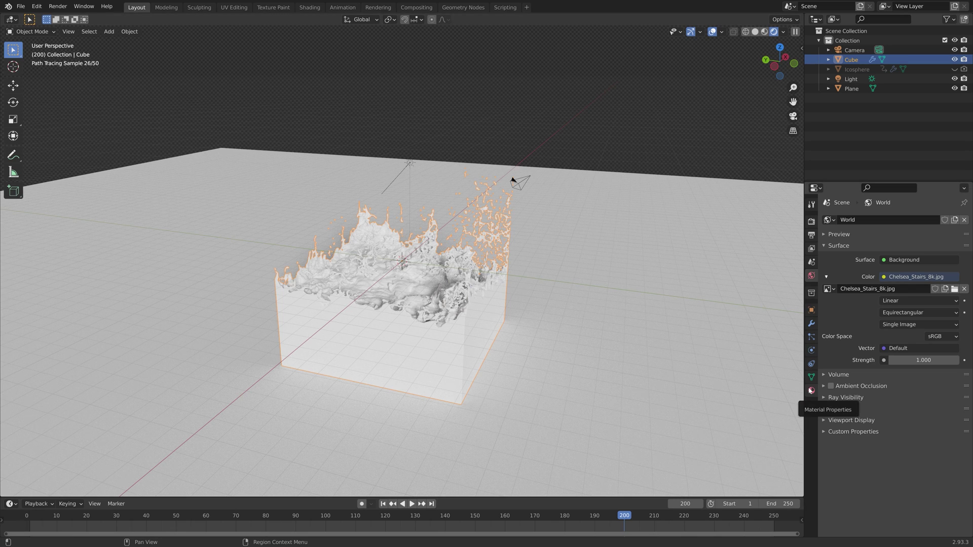
Make the Cube's liquid material Glass BSDF with roughness 0
click(811, 391)
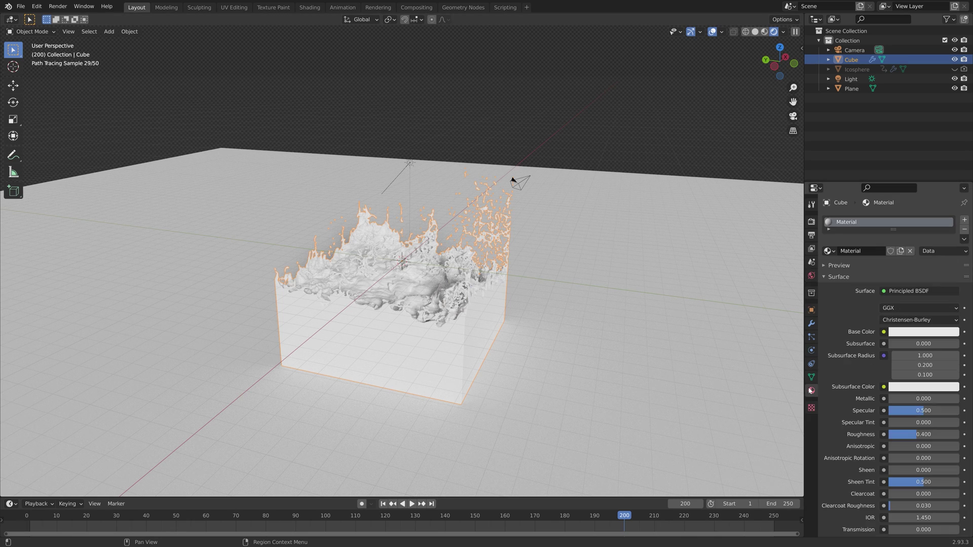
click(906, 292)
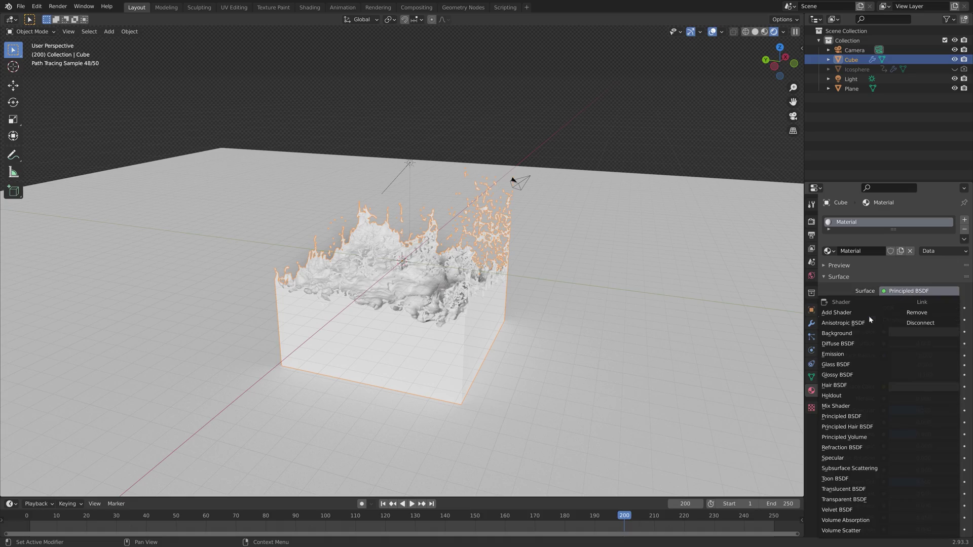
click(854, 364)
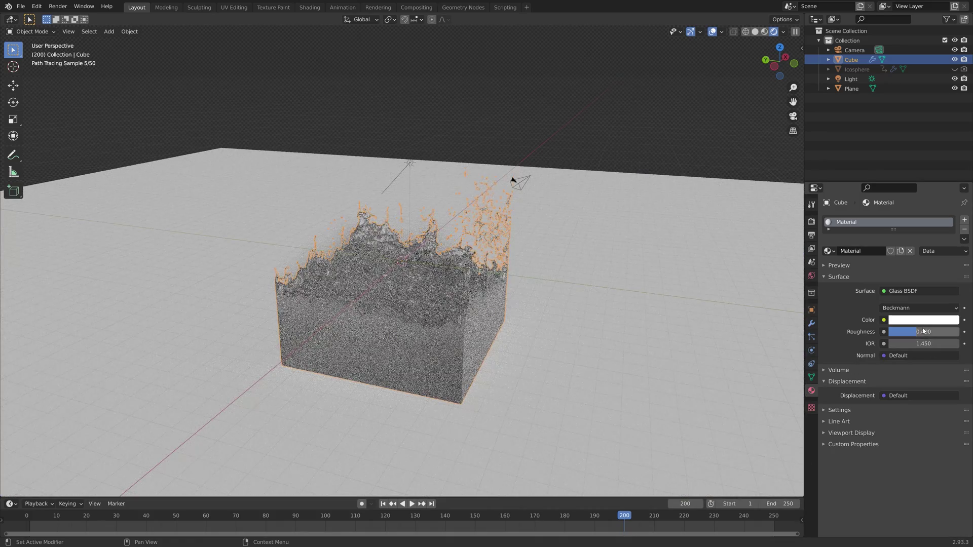
drag(915, 332, 890, 335)
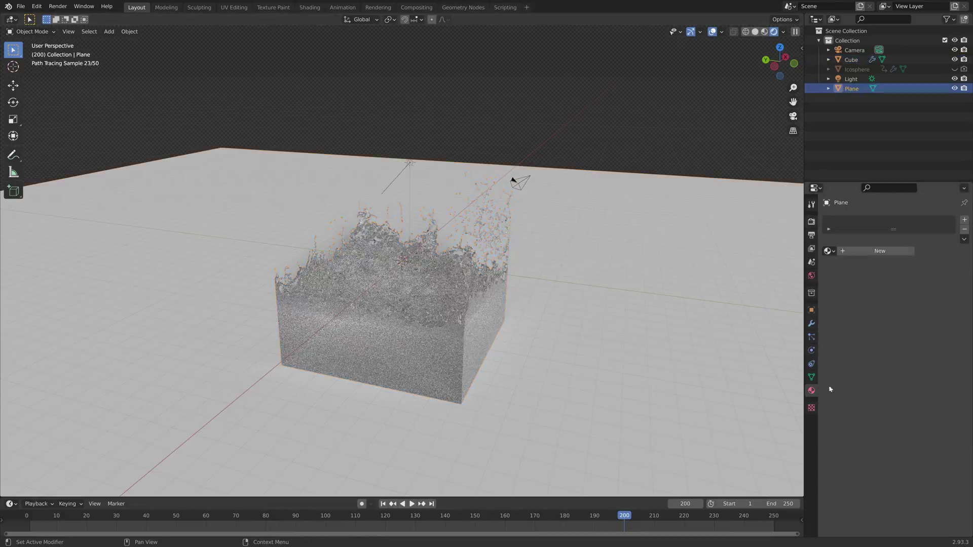
Give the floor plane a new black Glossy material with roughness 0.157
click(882, 250)
click(920, 291)
click(861, 363)
drag(923, 332, 894, 332)
click(923, 320)
drag(949, 164, 950, 259)
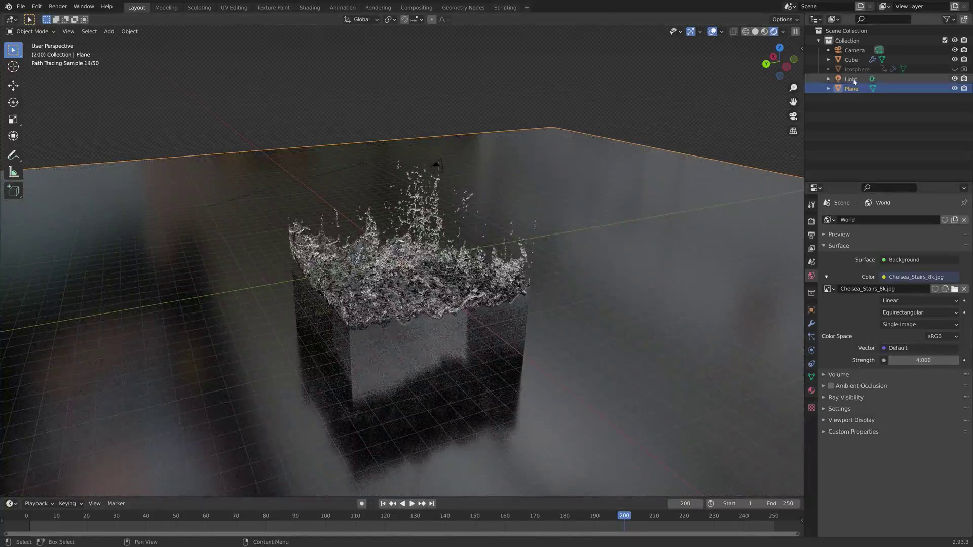
Adjust the sun light's strength, then reselect the floor plane
click(851, 78)
click(887, 282)
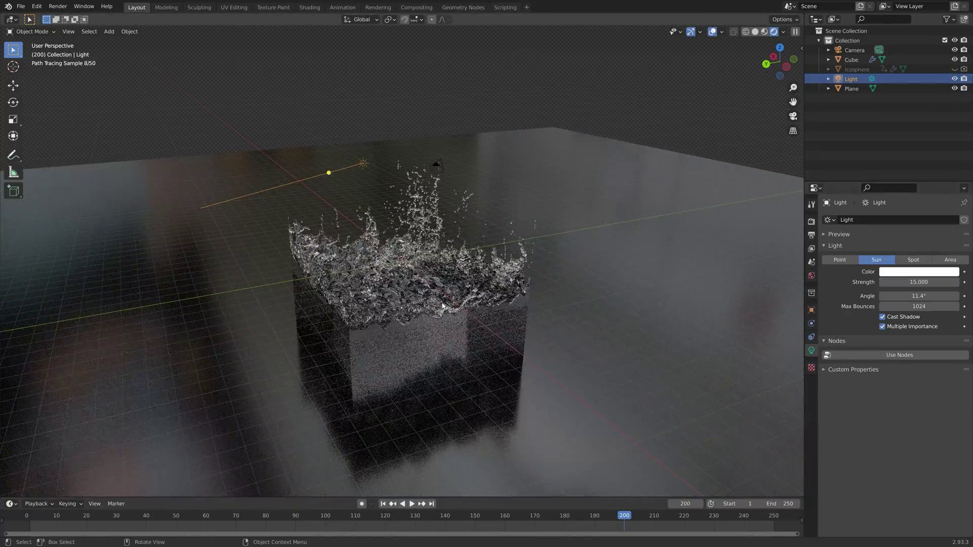
click(852, 88)
click(924, 320)
mouse_move(659, 329)
middle_down()
mouse_move(621, 329)
mouse_move(644, 324)
middle_up()
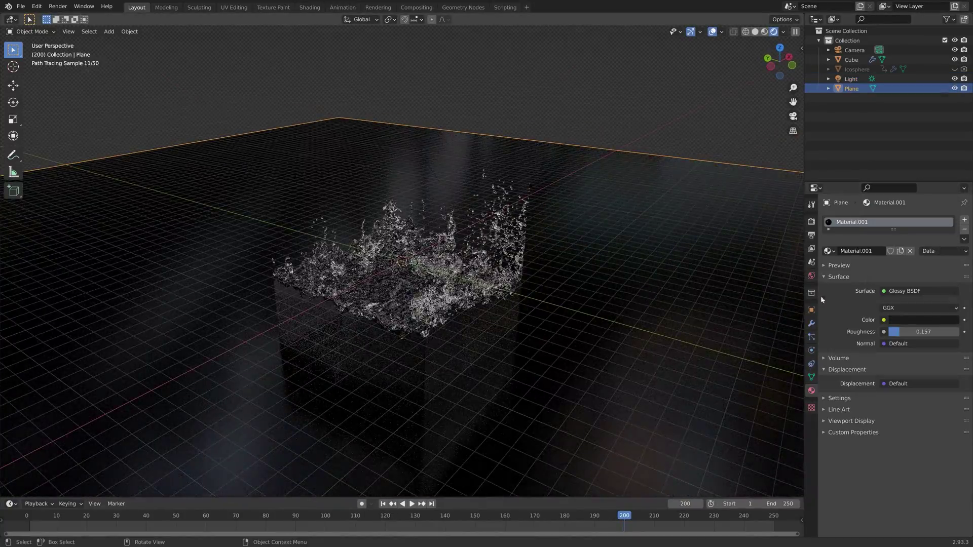
Try a diffuse shader on the floor, then return it to near-black Glossy BSDF at 0.229 roughness
click(923, 320)
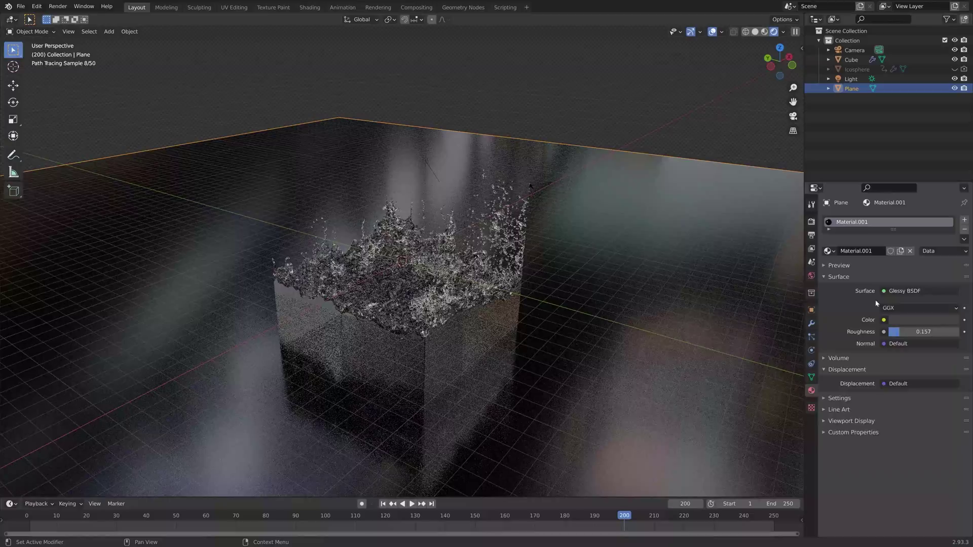
click(905, 290)
click(862, 339)
click(904, 290)
click(861, 370)
click(924, 320)
click(954, 247)
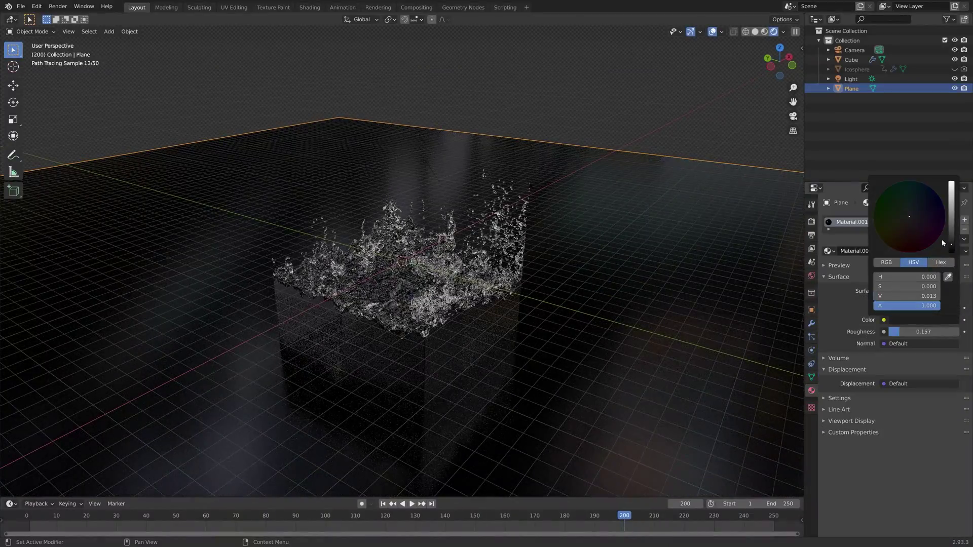
drag(912, 331, 924, 332)
Go to frame 36 and align the camera to the current view
middle_drag(553, 299, 522, 284)
click(277, 514)
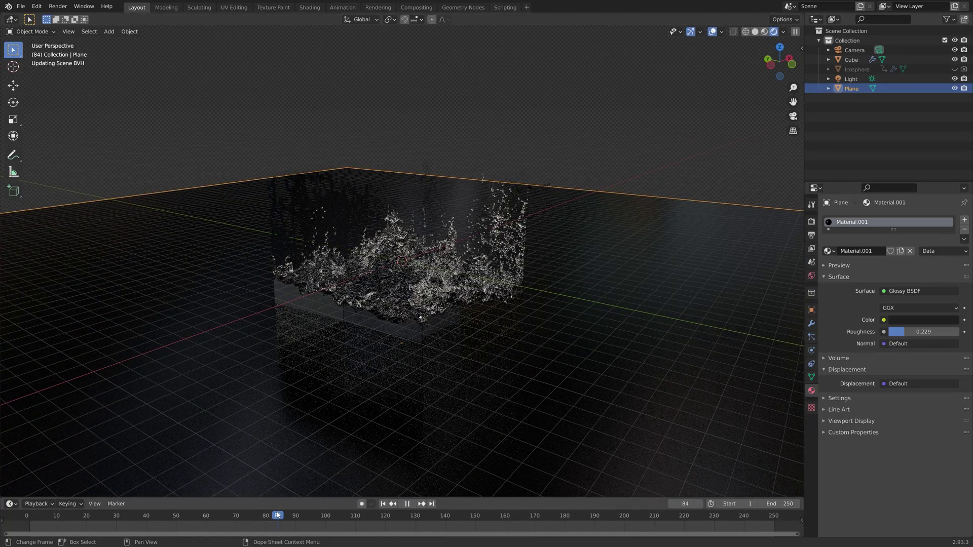
click(134, 519)
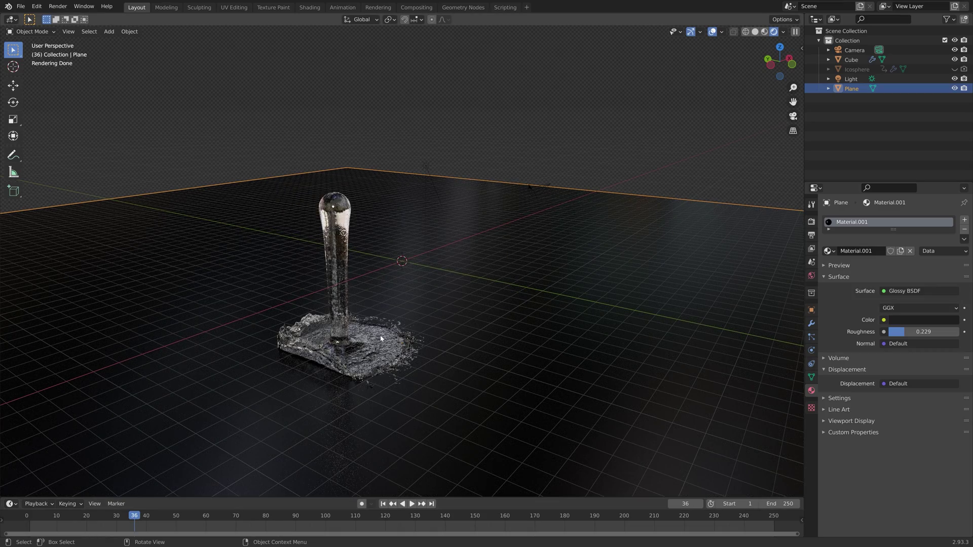
key(ctrl+alt+KP_0)
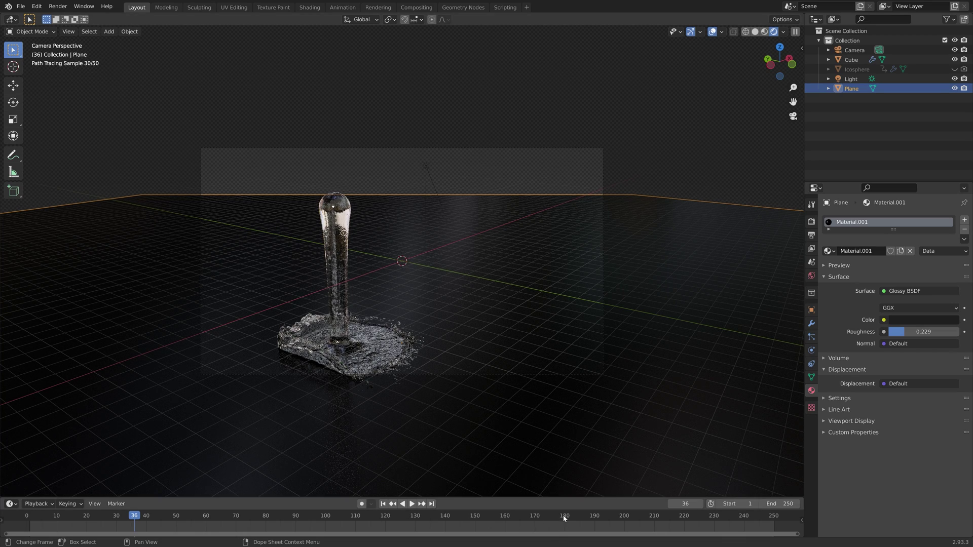
Jump to frame 154 and briefly play, stopping on the wide splash
click(488, 515)
key(space)
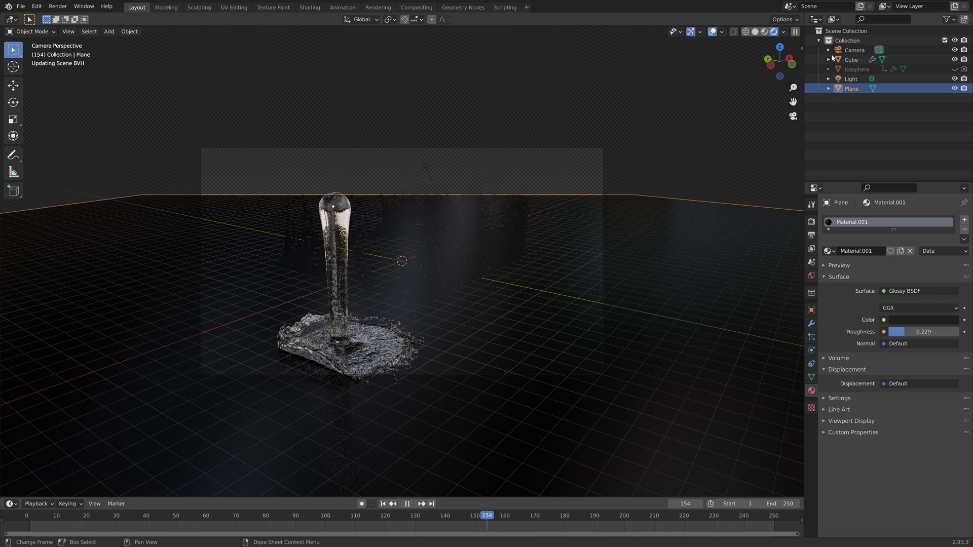
key(space)
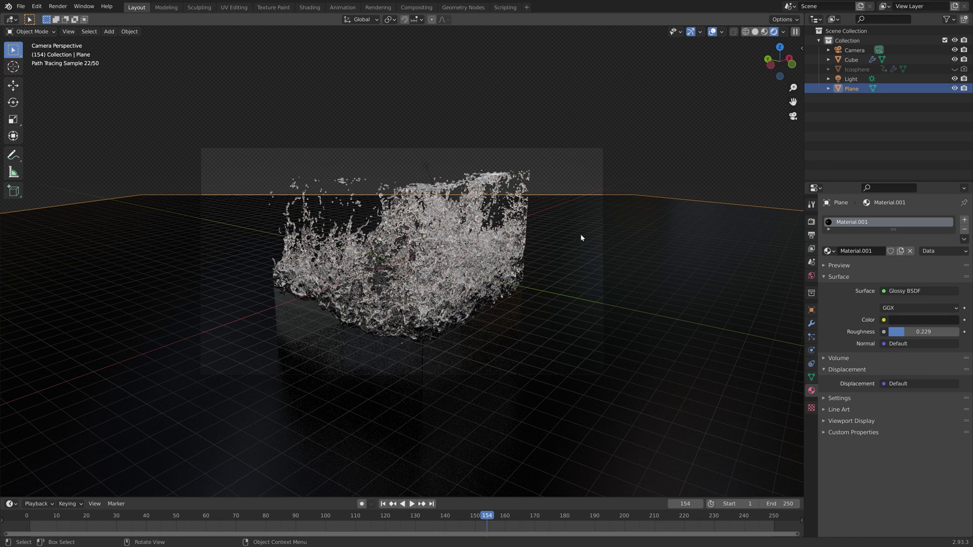
Set the camera's clip end to 10000 m
click(862, 52)
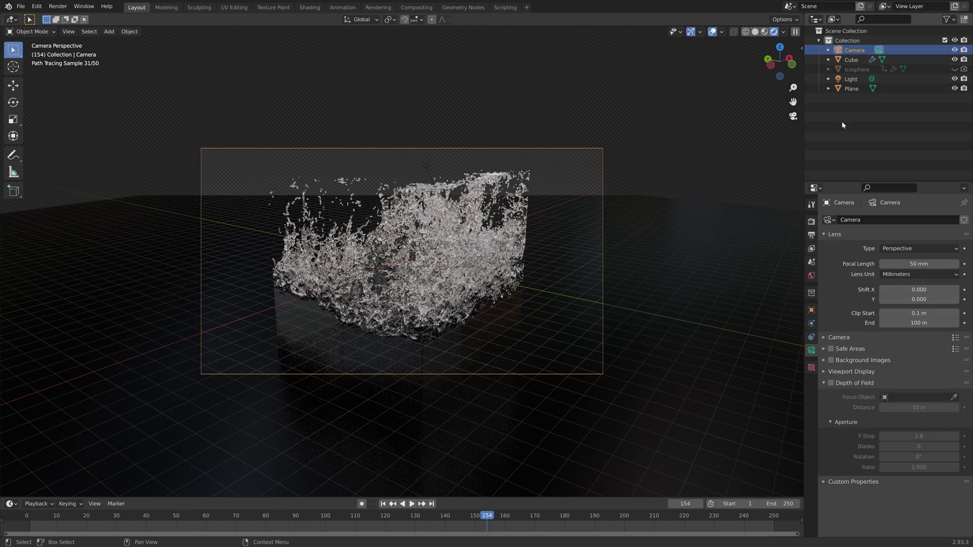
click(916, 322)
text(10000)
key(Return)
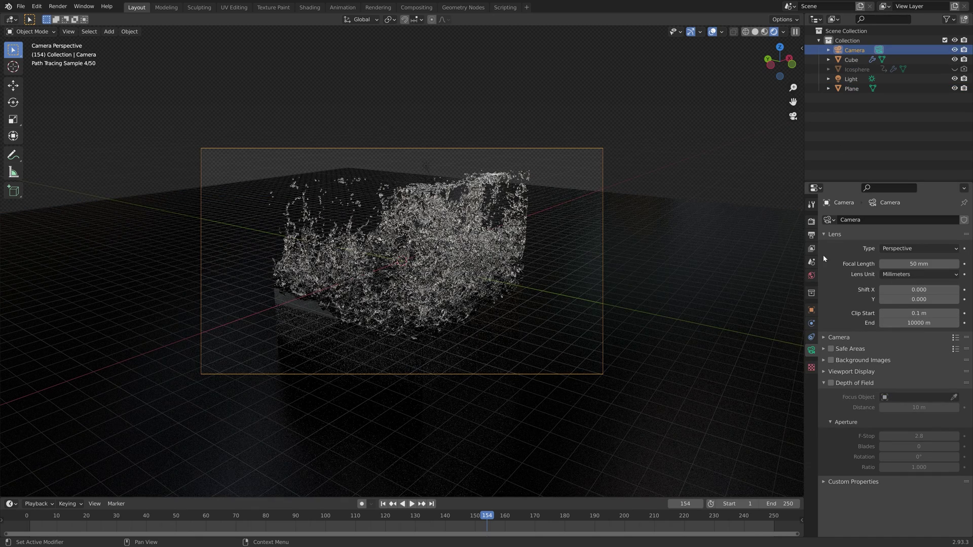
scroll(525, 279, down, 1)
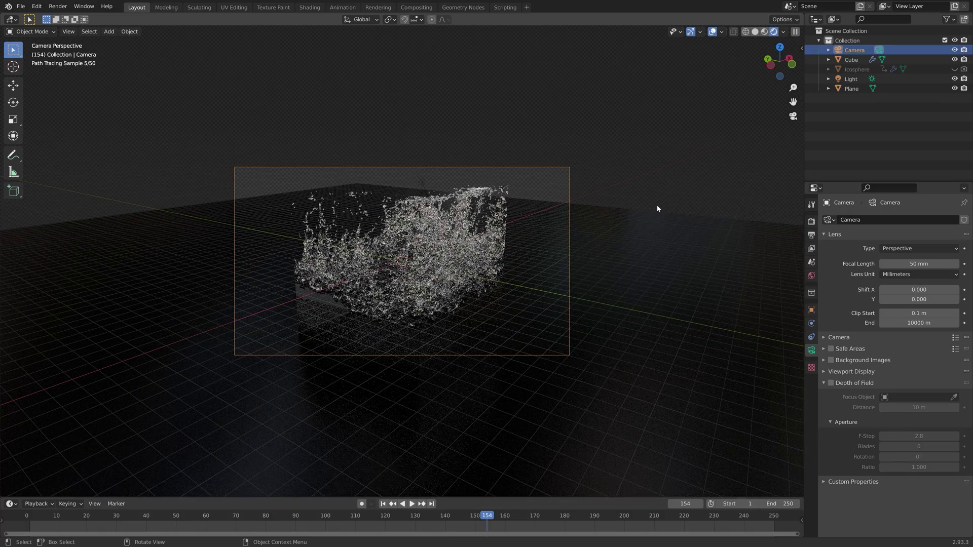
Lock the camera to the view and zoom out so the whole splash fits
key(n)
click(797, 90)
click(743, 162)
scroll(435, 214, down, 1)
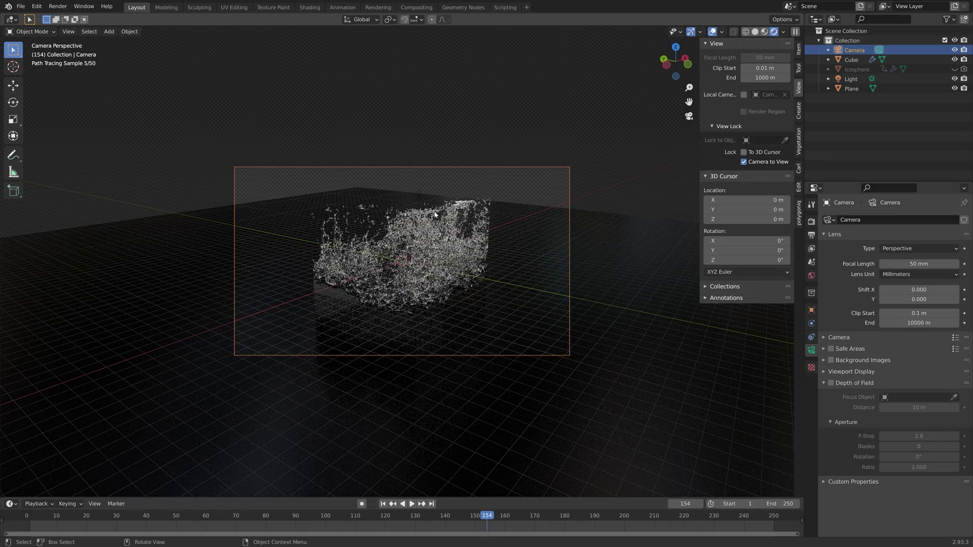
scroll(435, 215, down, 1)
scroll(436, 212, down, 1)
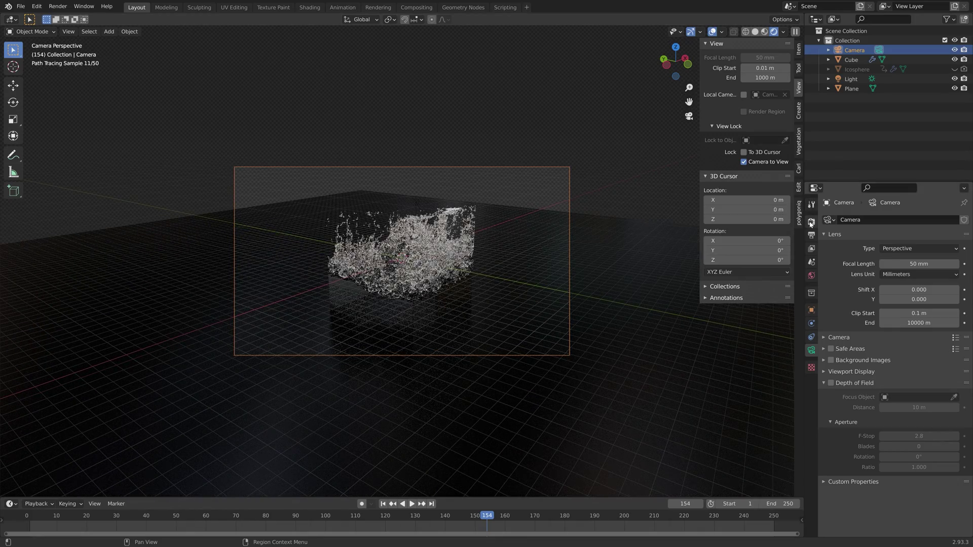
click(811, 221)
click(811, 236)
Set the render resolution to 2160 × 2160 px
drag(921, 232, 921, 241)
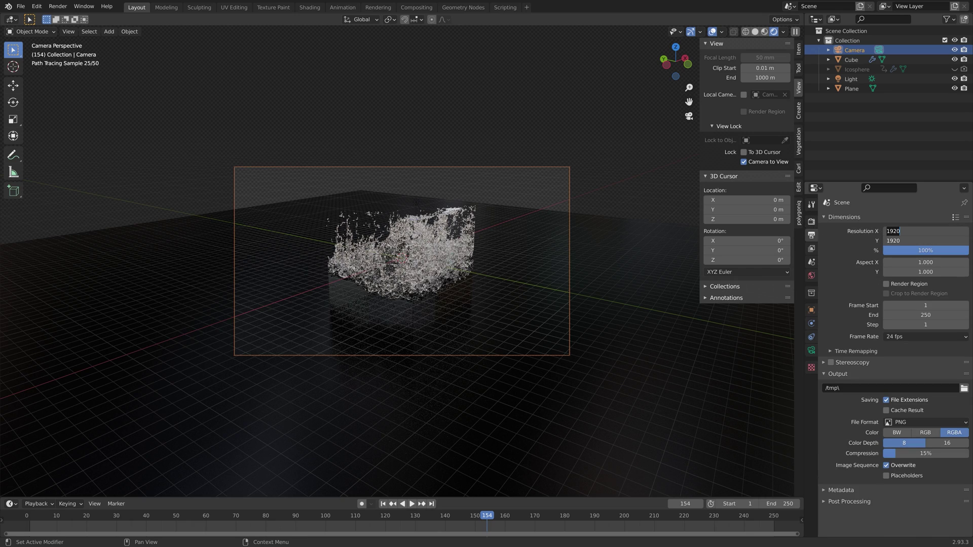
text(2160)
key(Return)
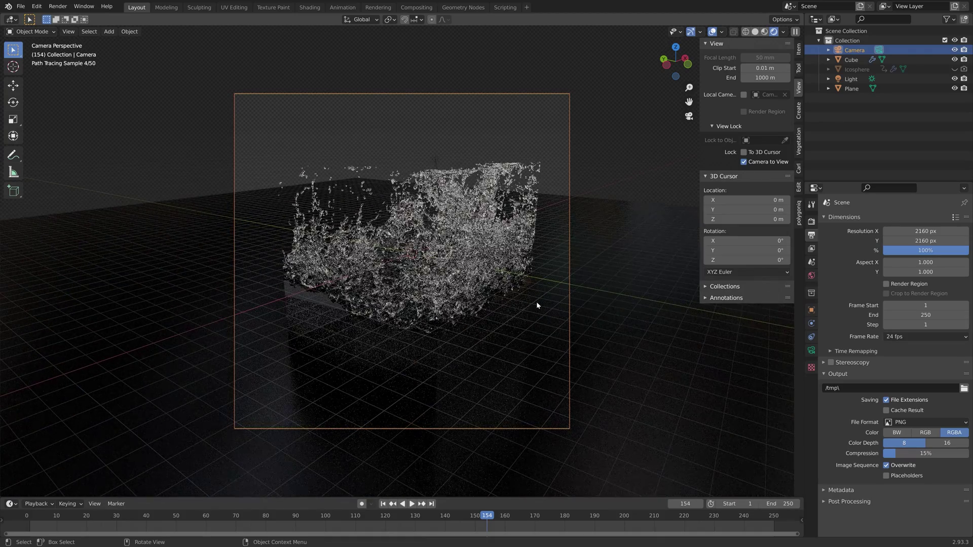
Play the splash to frame 185 and save as a new version
key(space)
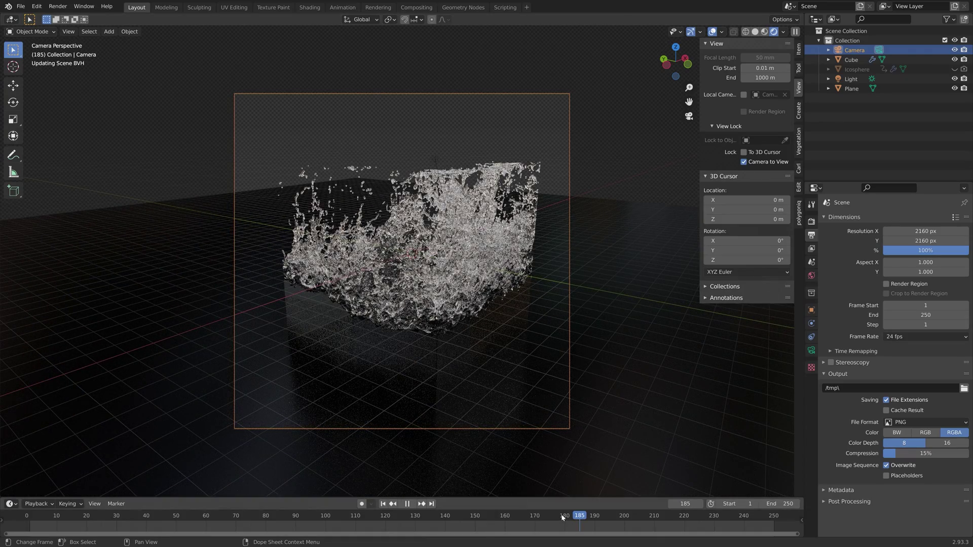
key(space)
key(ctrl+shift+s)
Finish saving tut4.blend, then make the floor glossy rougher and near-white
click(630, 405)
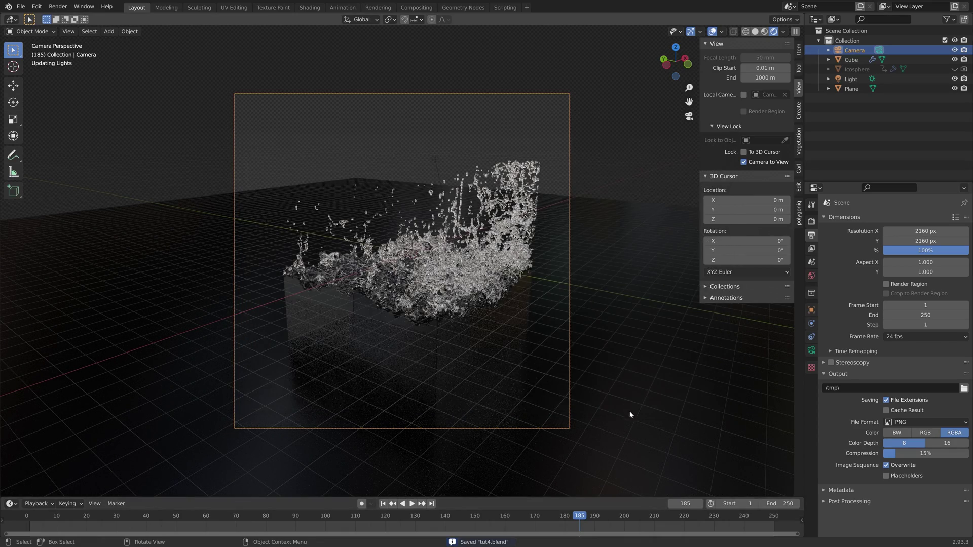
click(547, 308)
click(811, 390)
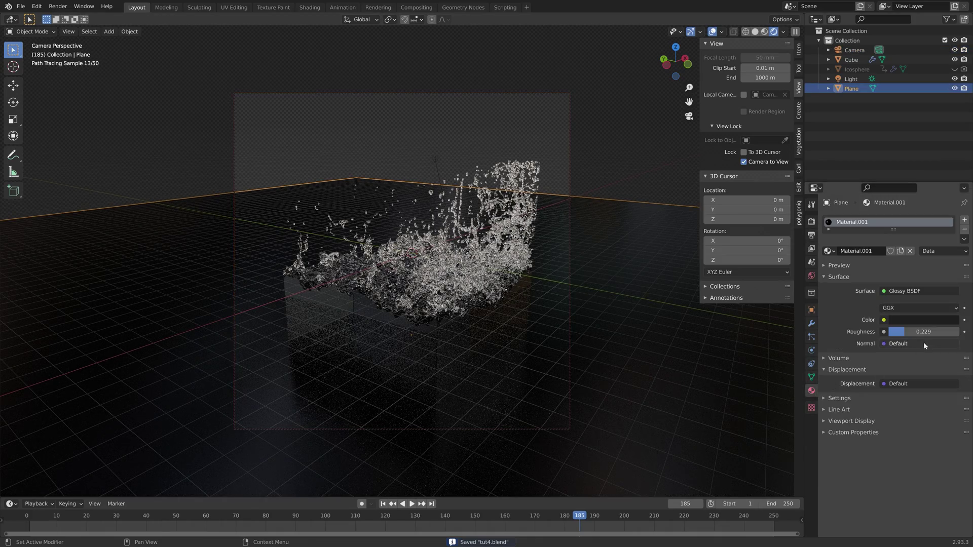
drag(915, 334, 927, 334)
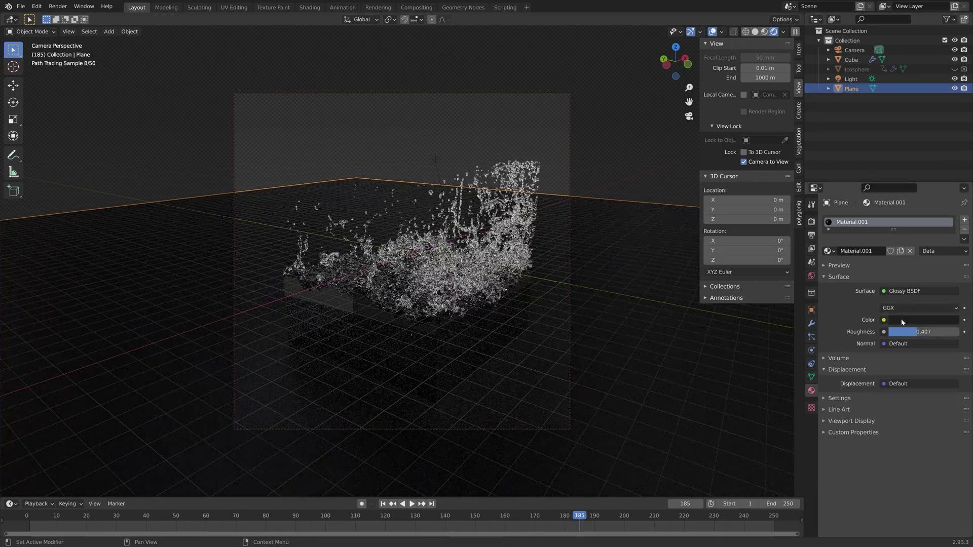
click(922, 320)
click(945, 196)
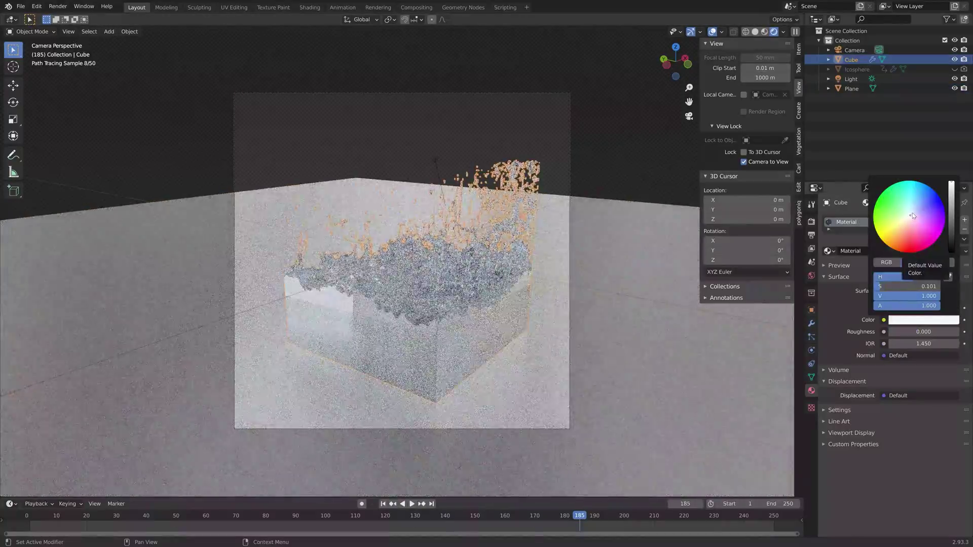
Tint the water's glass colour light blue
click(851, 59)
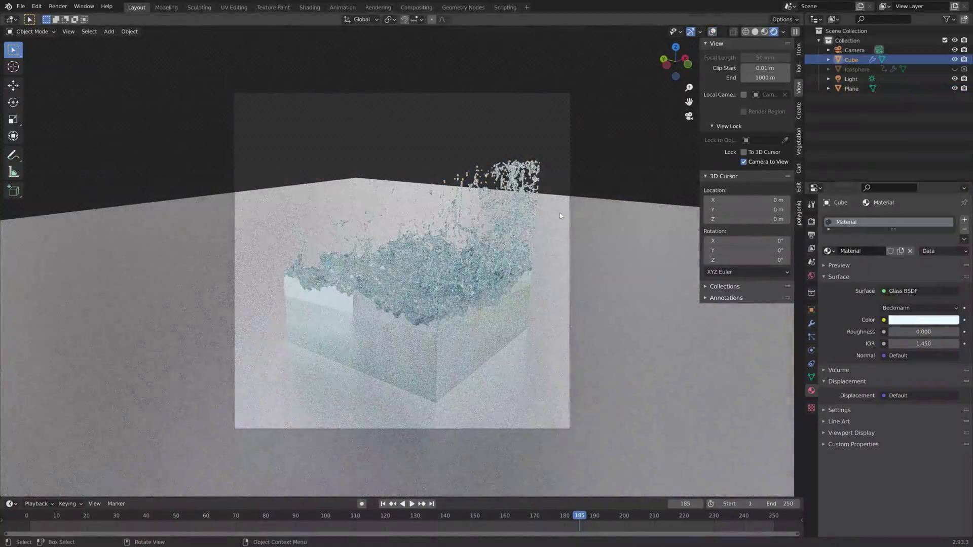
key(r)
click(672, 307)
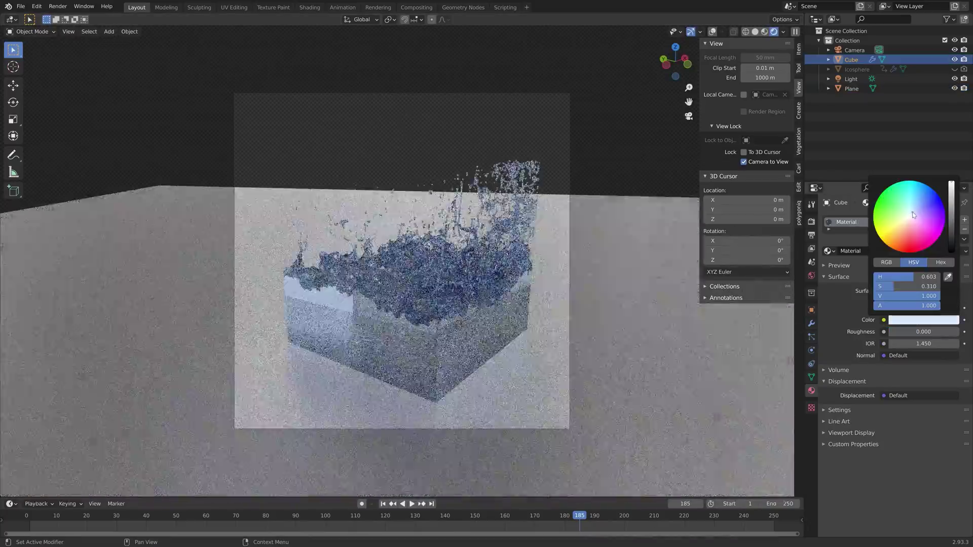
click(914, 204)
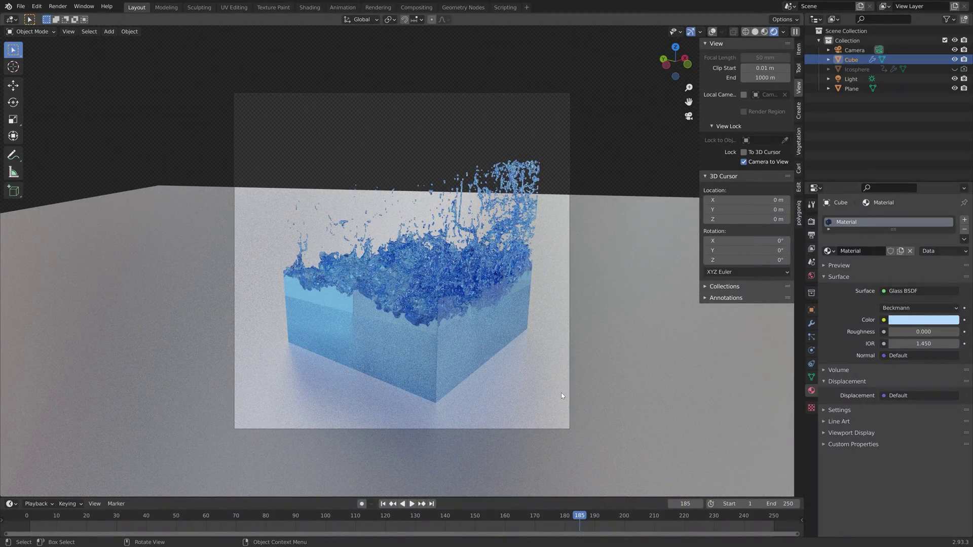
Set the animation end frame to 200 and browse for a render output folder
click(812, 235)
click(925, 315)
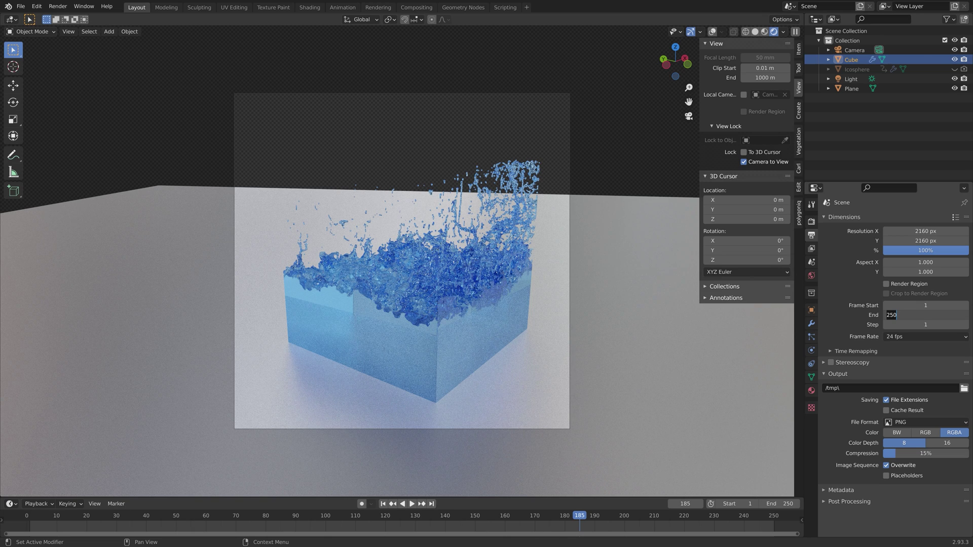
text(200)
key(Return)
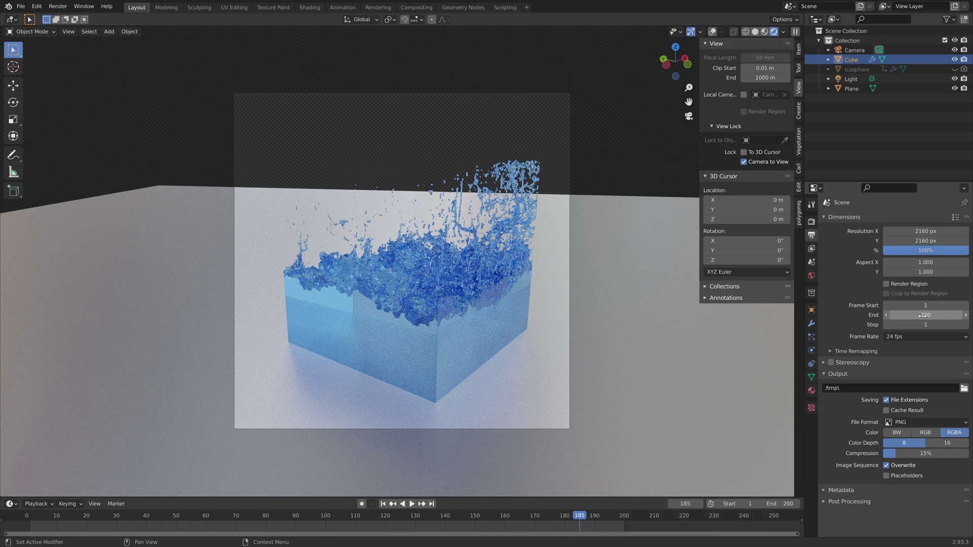
click(963, 389)
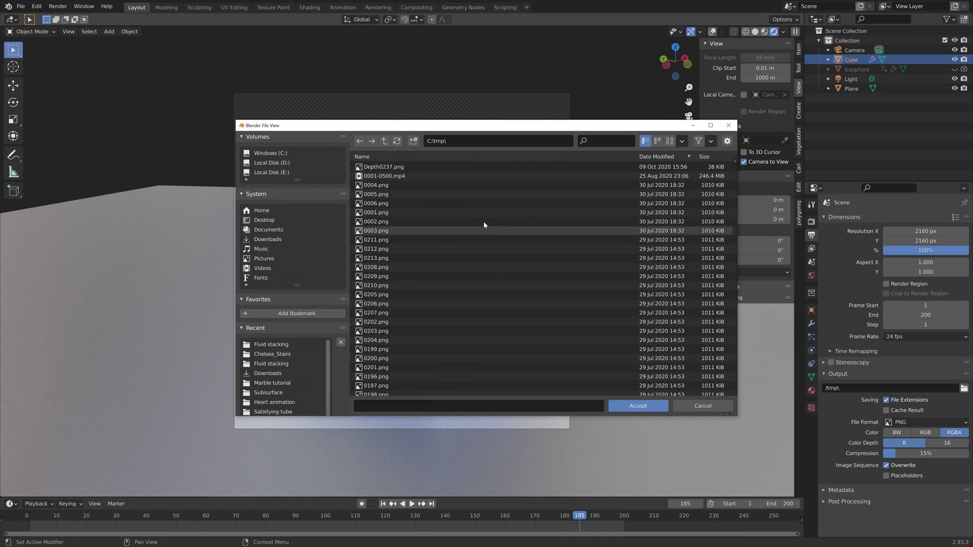
Create a Stacking folder in E:\Large renders and set the output path to Stacking\tut
click(270, 172)
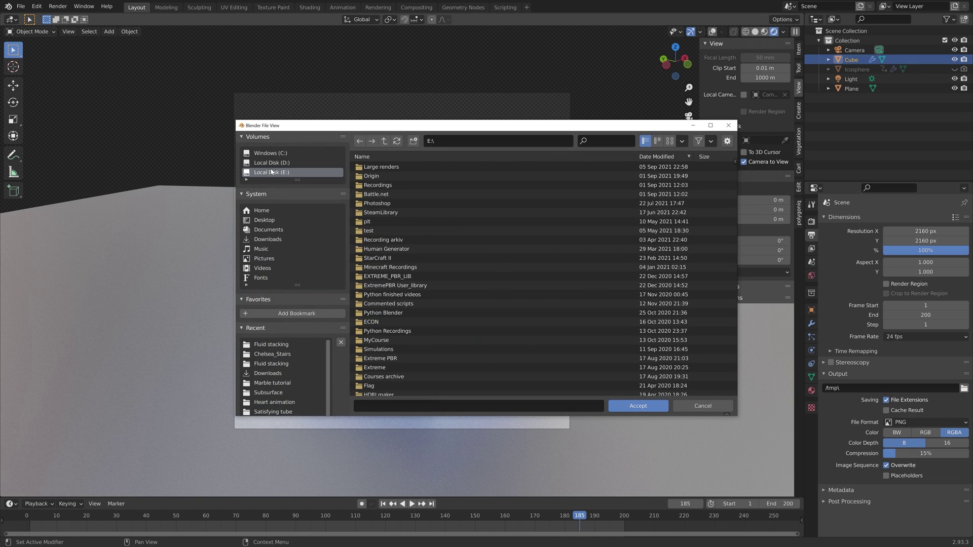
double_click(405, 168)
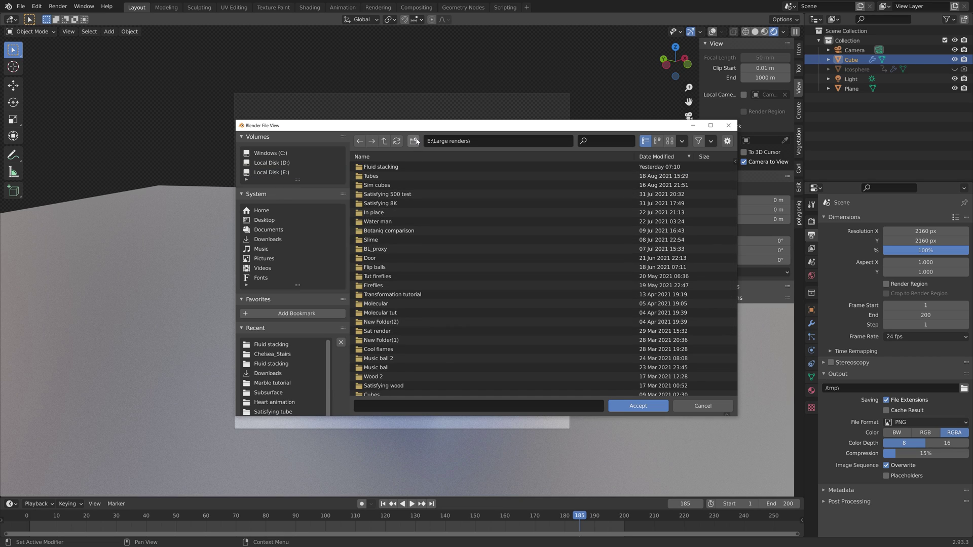
click(415, 142)
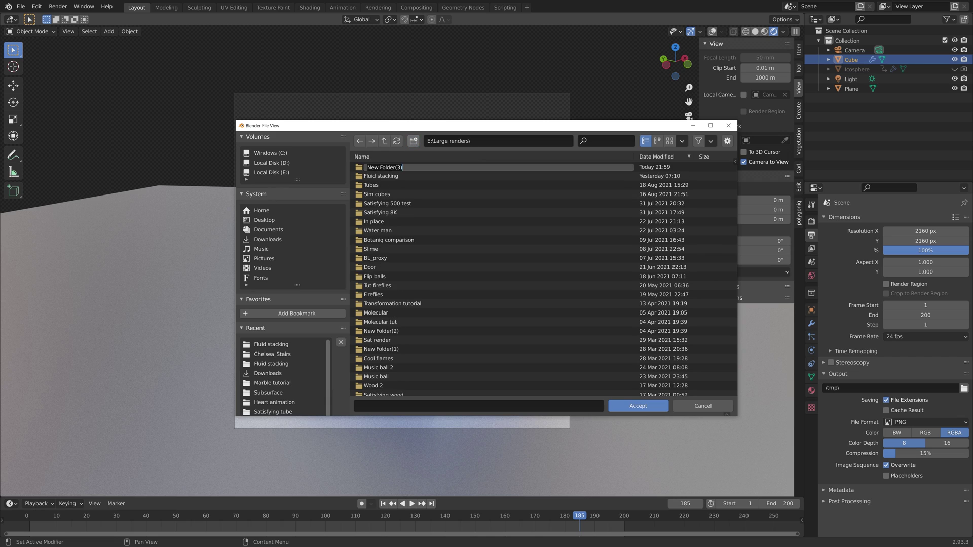
text(Stacking)
key(Return)
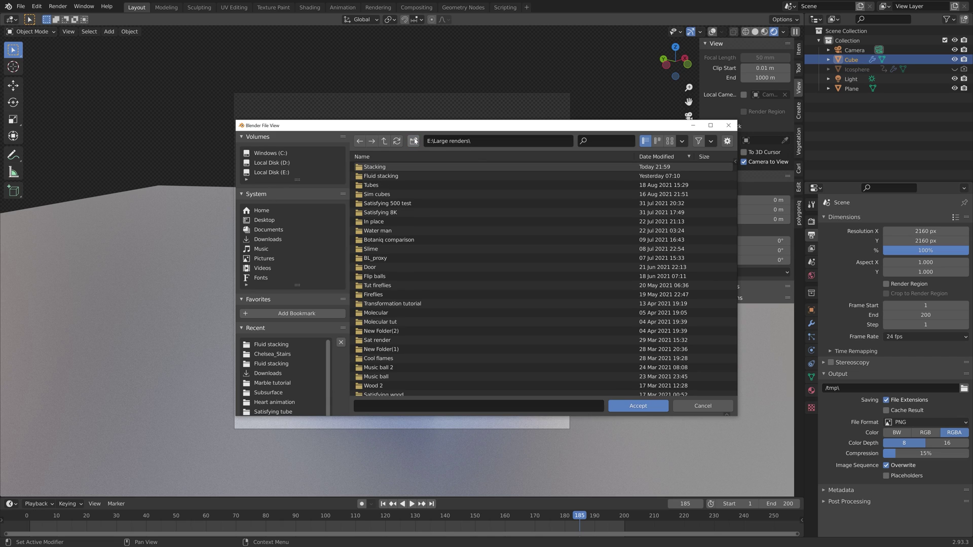
double_click(393, 167)
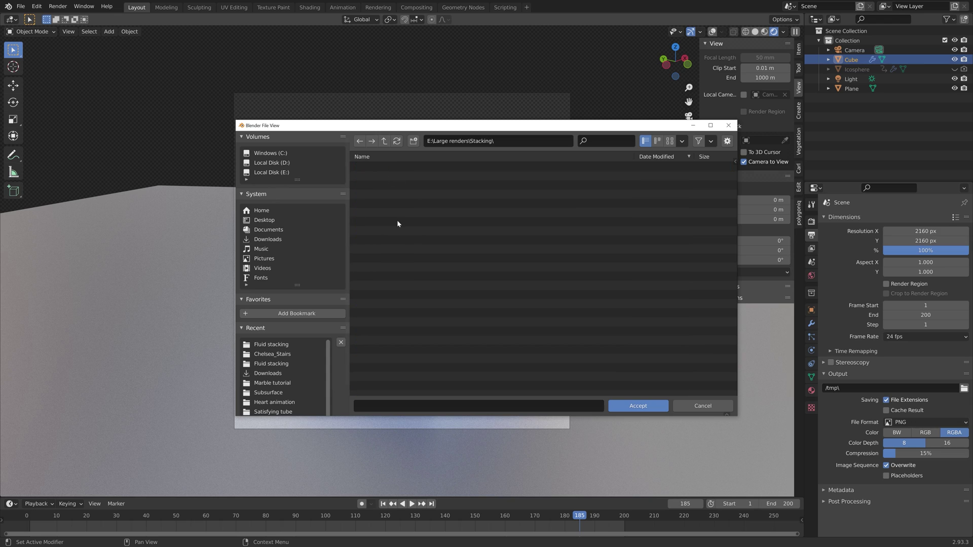
click(382, 410)
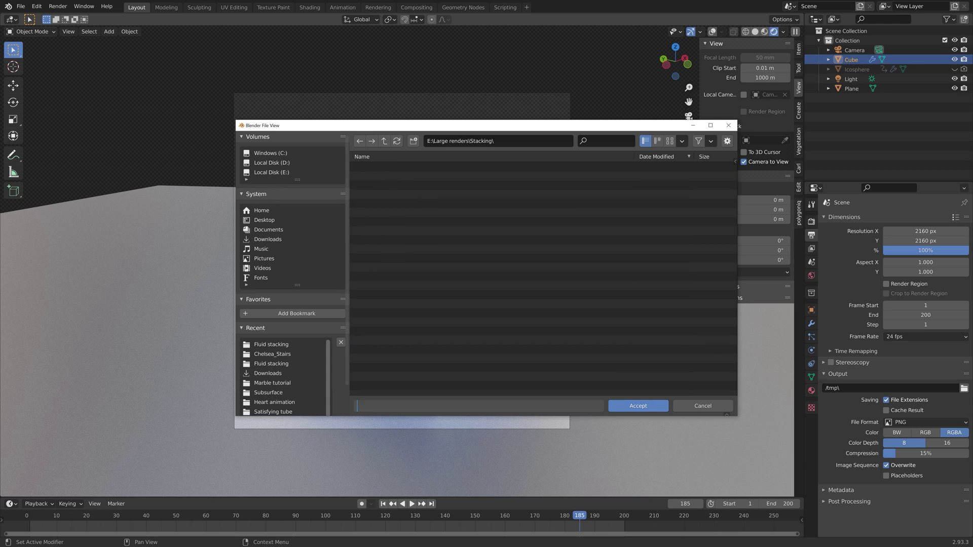
text(tut)
key(Return)
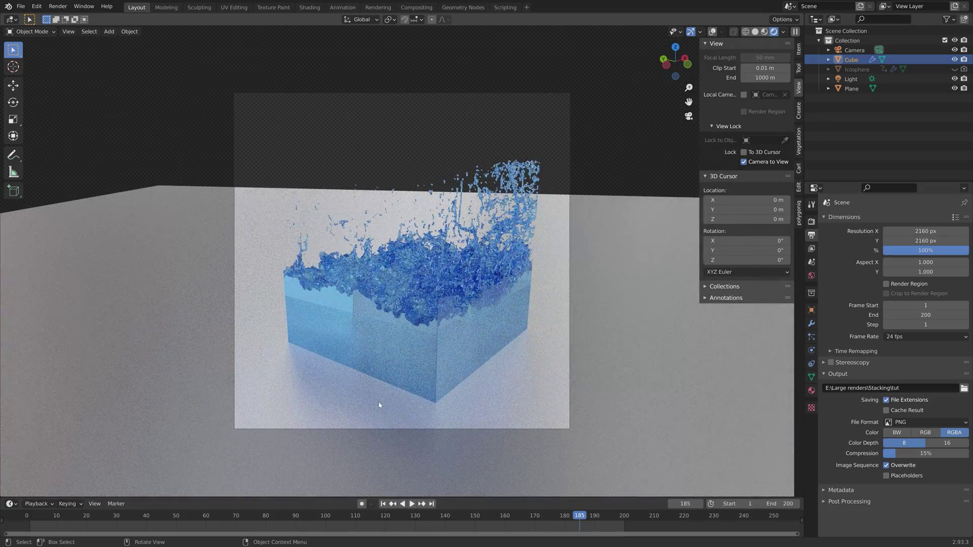
Set the water glass roughness to 0 and adjust its colour
click(811, 390)
drag(938, 331, 897, 332)
click(923, 319)
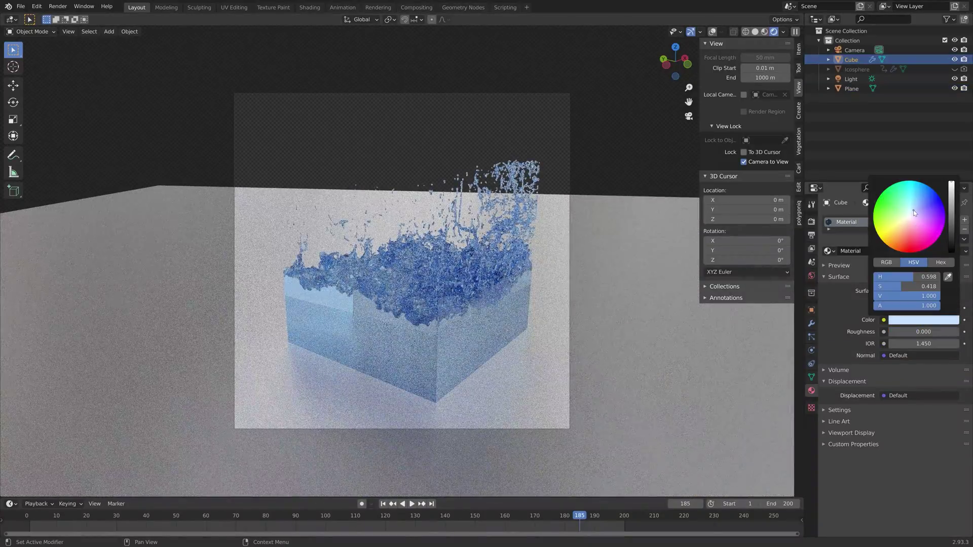
Save the file as tut6.blend and switch the viewport to solid shading
key(ctrl+shift+s)
click(597, 409)
click(638, 405)
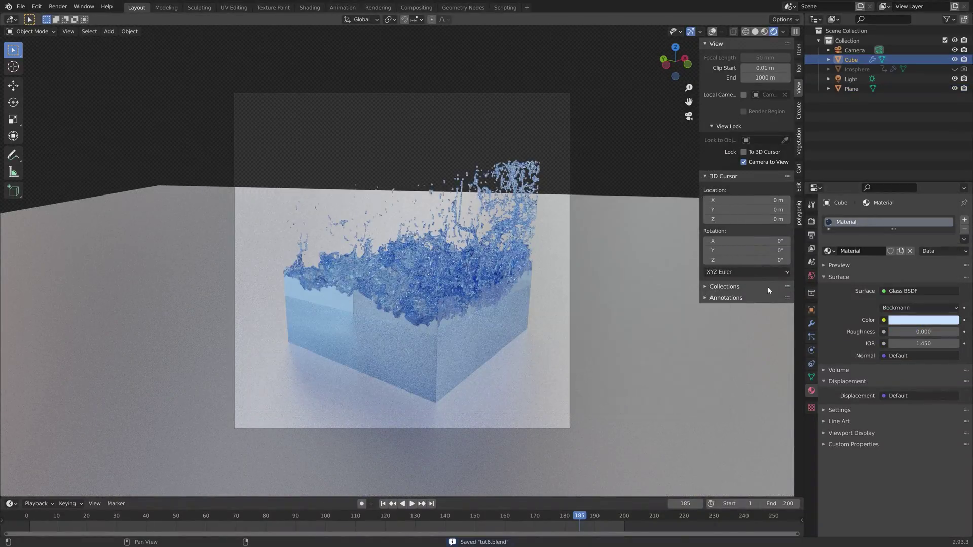
click(812, 222)
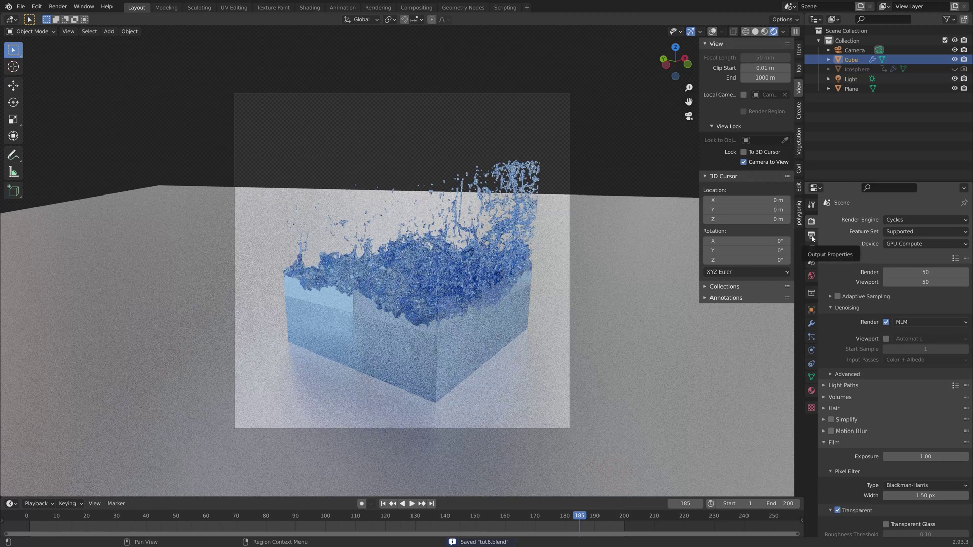
click(811, 236)
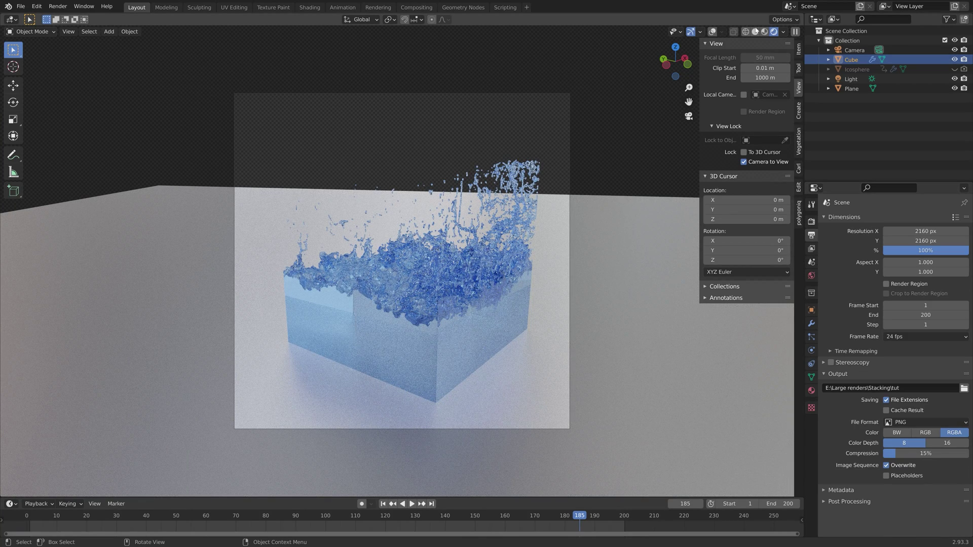
click(756, 32)
Render a still of frame 185, close the render result, and select the floor
click(58, 6)
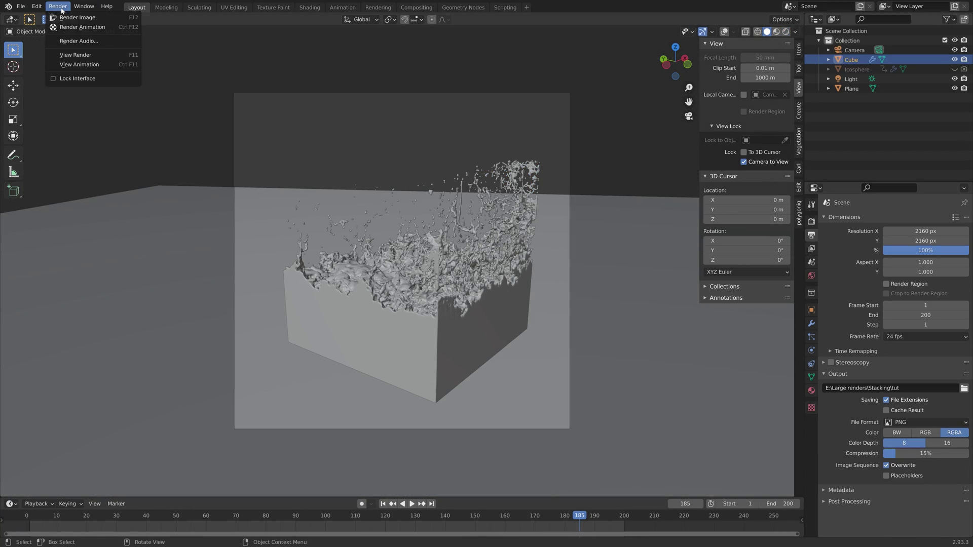
click(66, 15)
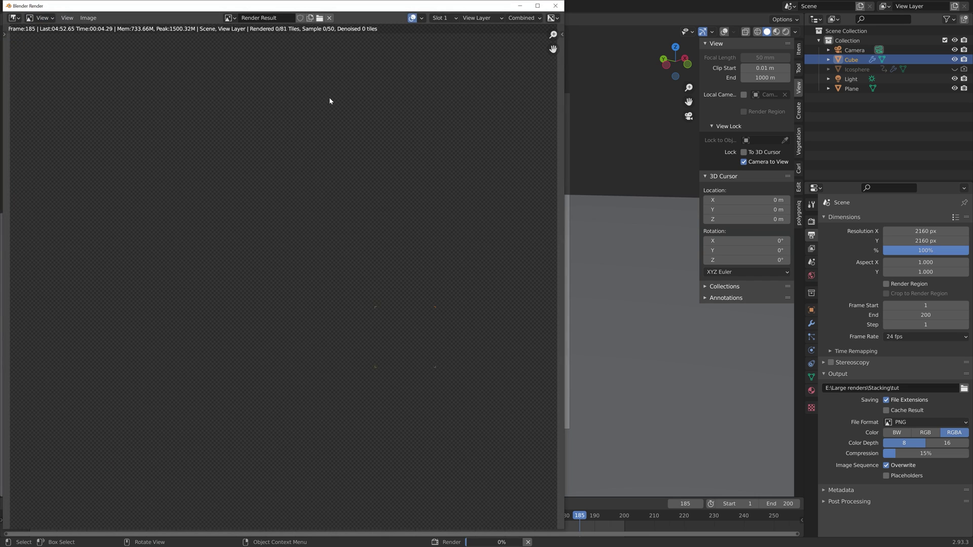
scroll(324, 141, down, 2)
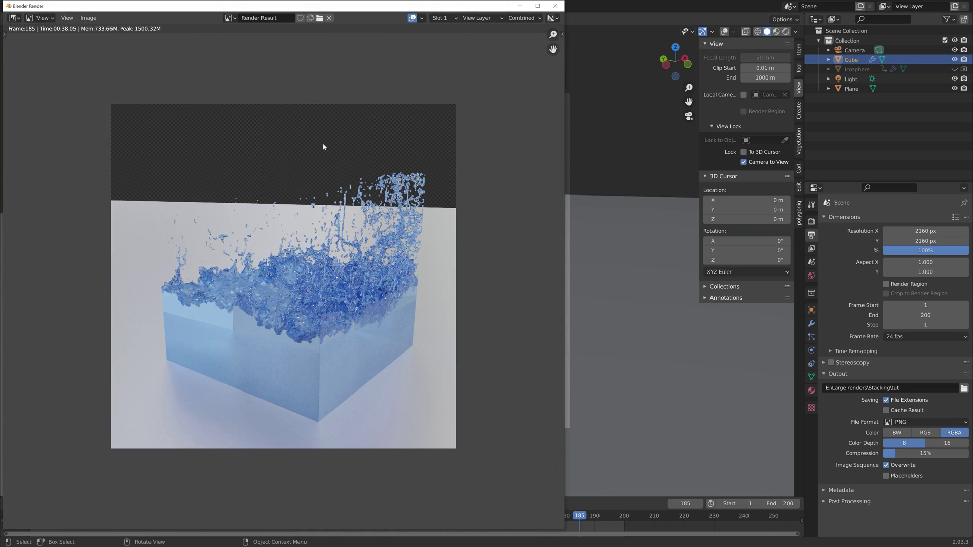
click(556, 5)
click(289, 219)
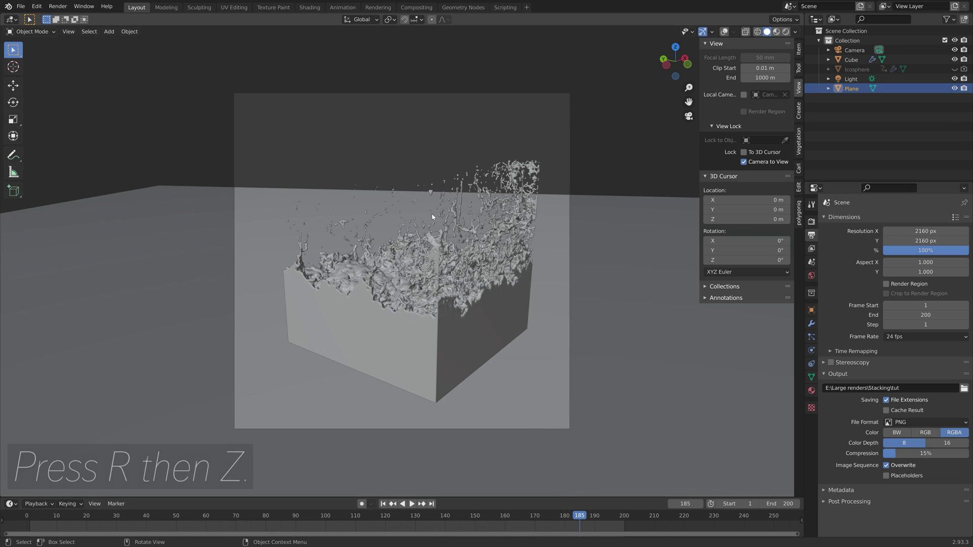
Rotate the floor plane about 10° around Z and open Save As for a new version
key(r)
key(z)
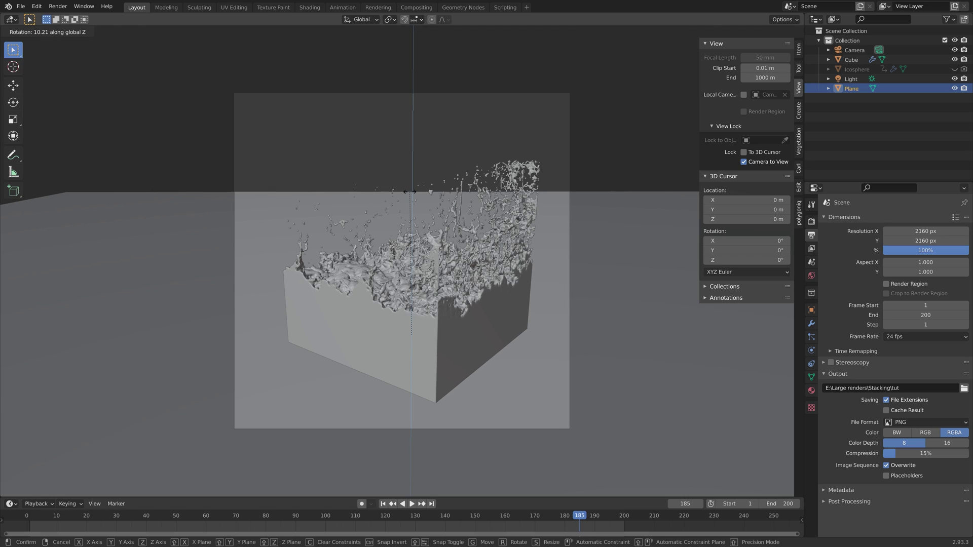
click(411, 192)
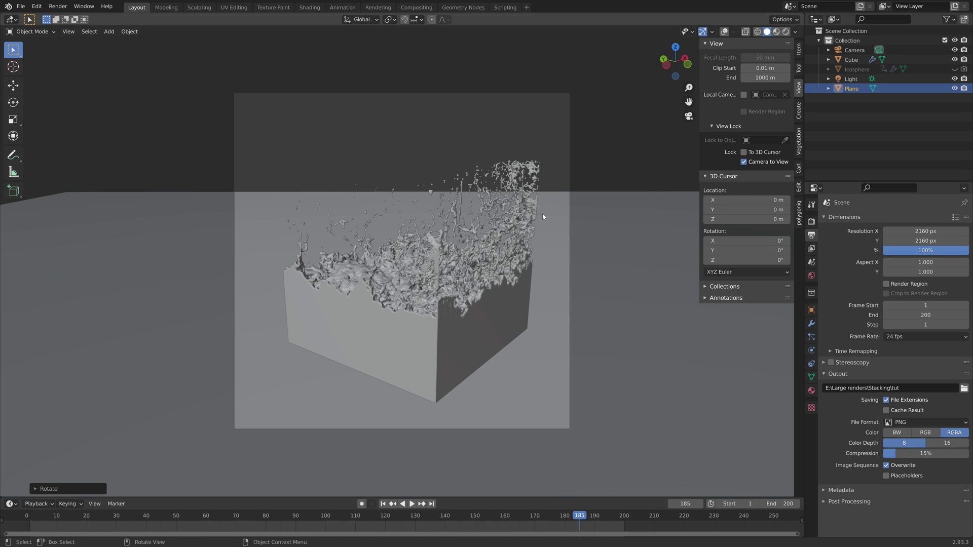
key(ctrl+shift+s)
Save the scene as tut7.blend and start rendering the full animation
click(598, 406)
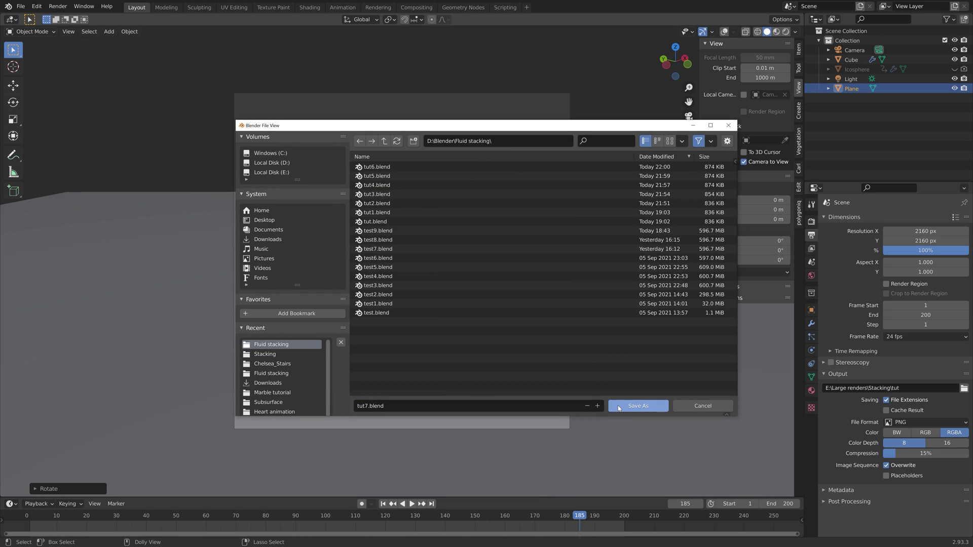
click(638, 406)
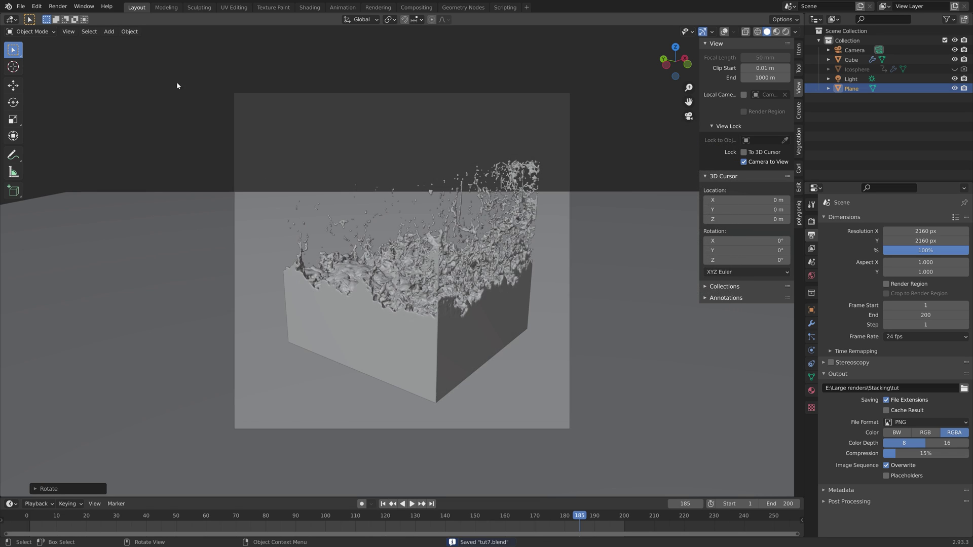
click(58, 6)
click(71, 25)
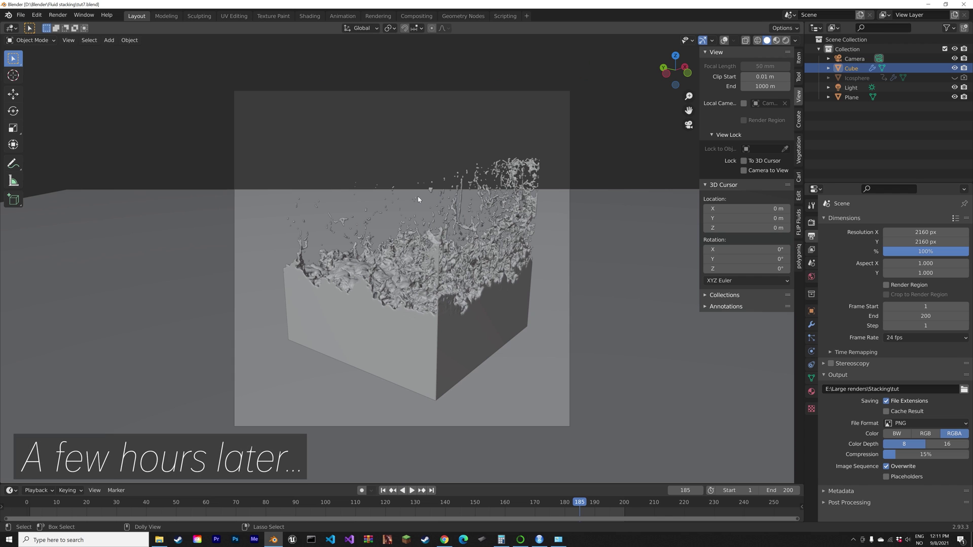
key(ctrl+shift+s)
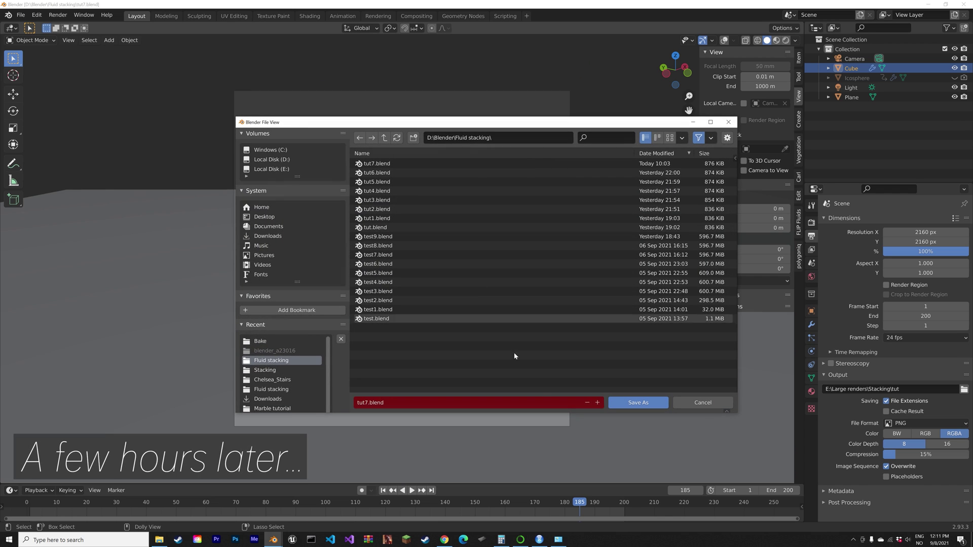
Save a new version as tut8.blend and jump to the last frame, 200
click(596, 403)
click(628, 403)
click(432, 490)
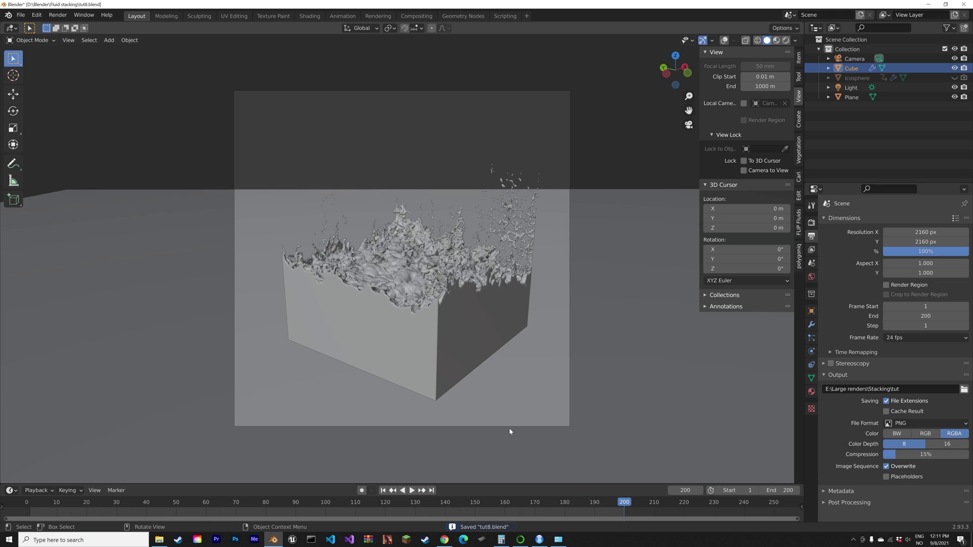
Turn the viewport overlays back on and select the fluid Cube
click(457, 320)
click(724, 40)
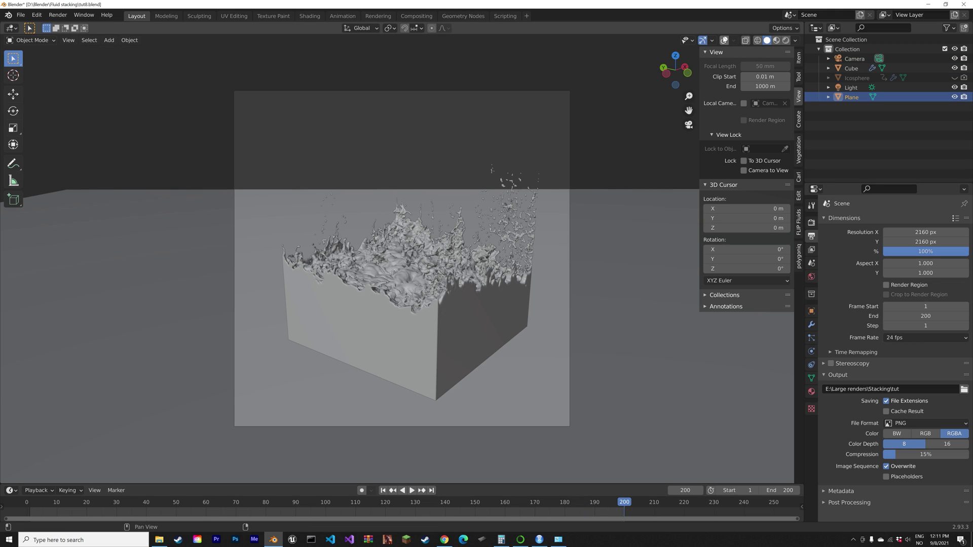
click(473, 310)
click(135, 42)
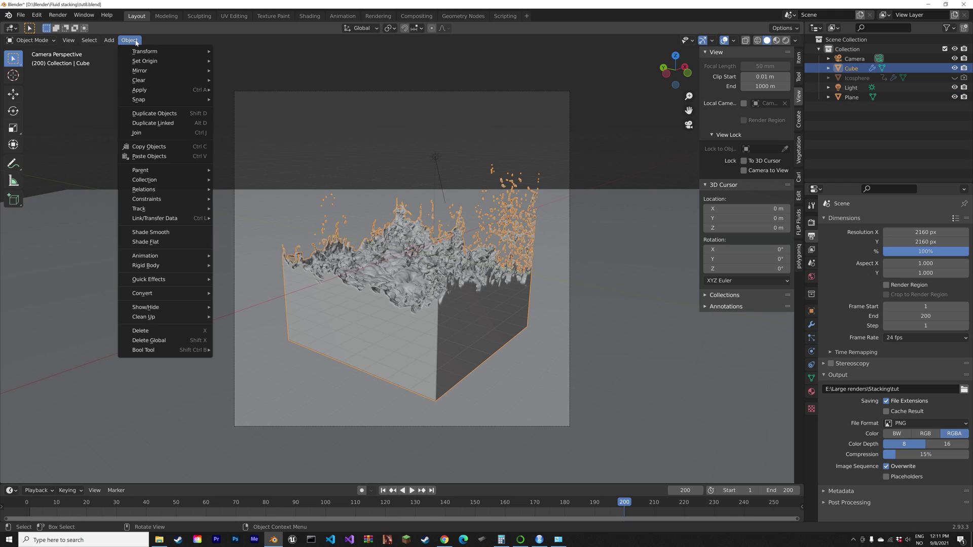
Convert the fluid Cube to a mesh, freezing the frame-200 splash as static geometry
mouse_move(163, 293)
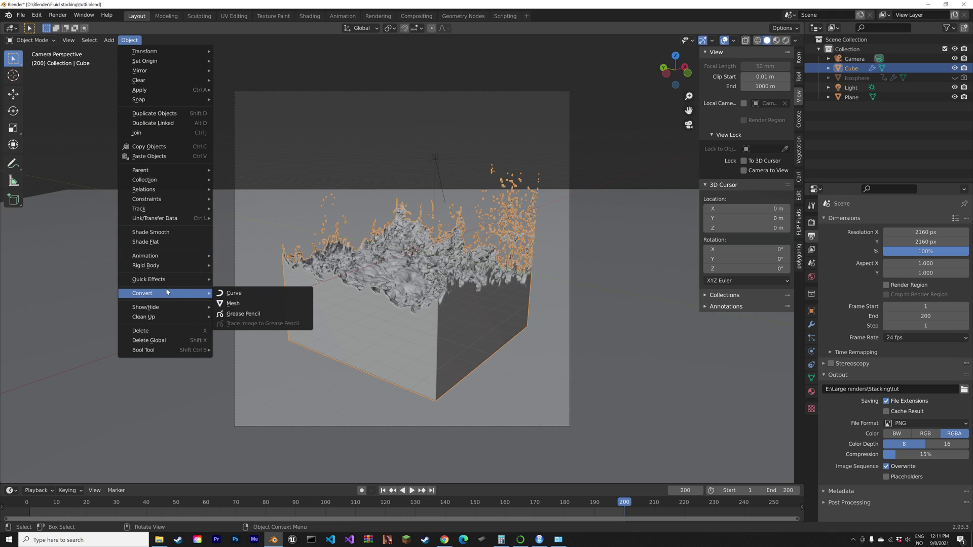
click(230, 304)
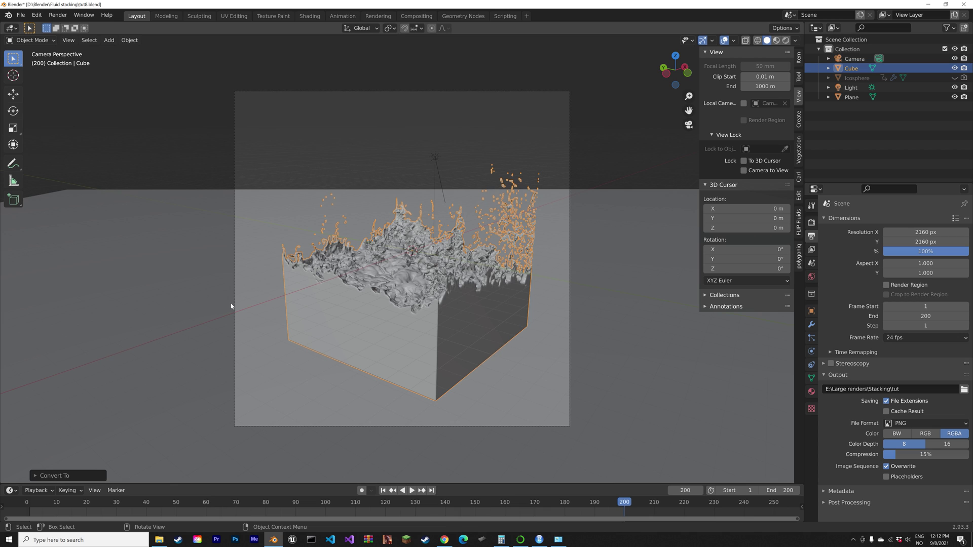
middle_drag(369, 262, 402, 275)
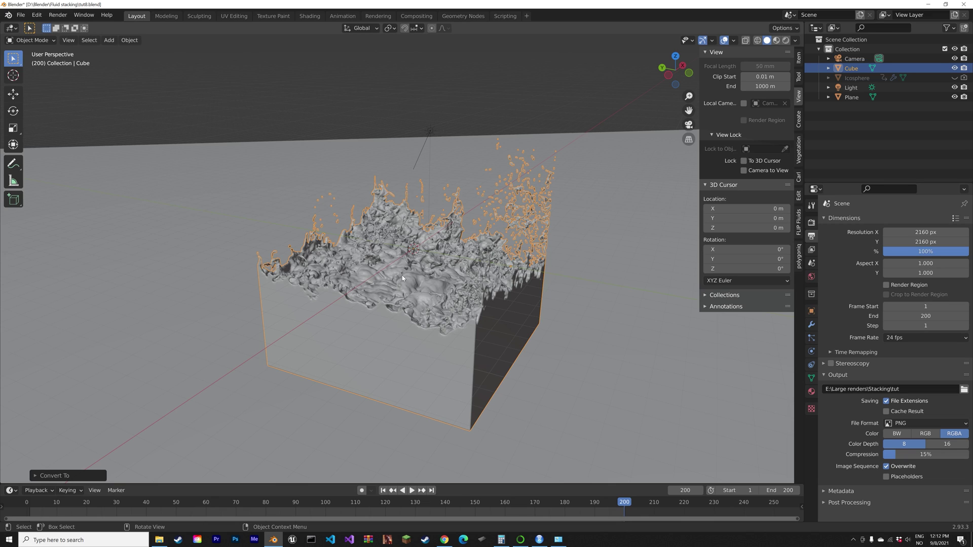
key(alt+F11)
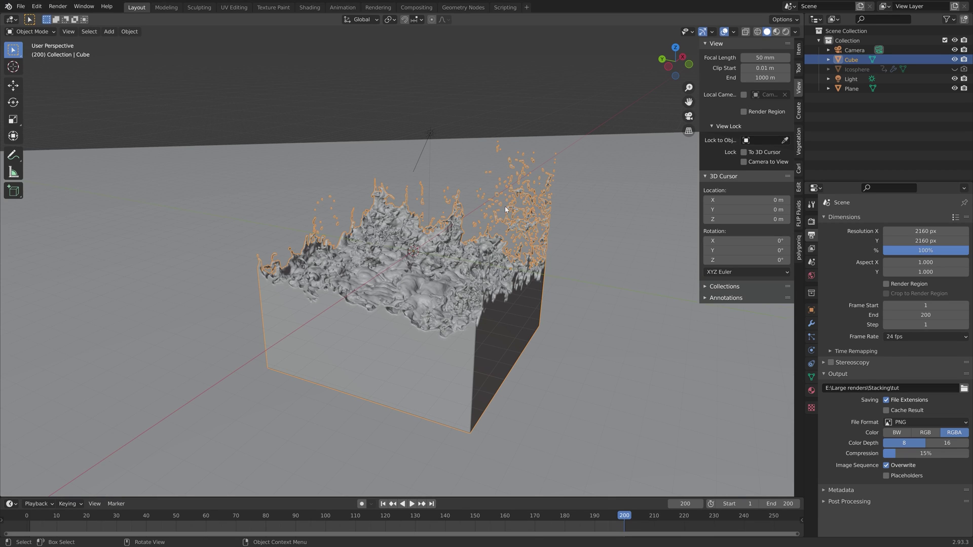
Give the Cube fluid physics as an Effector with 5 sampling substeps
click(811, 350)
click(931, 229)
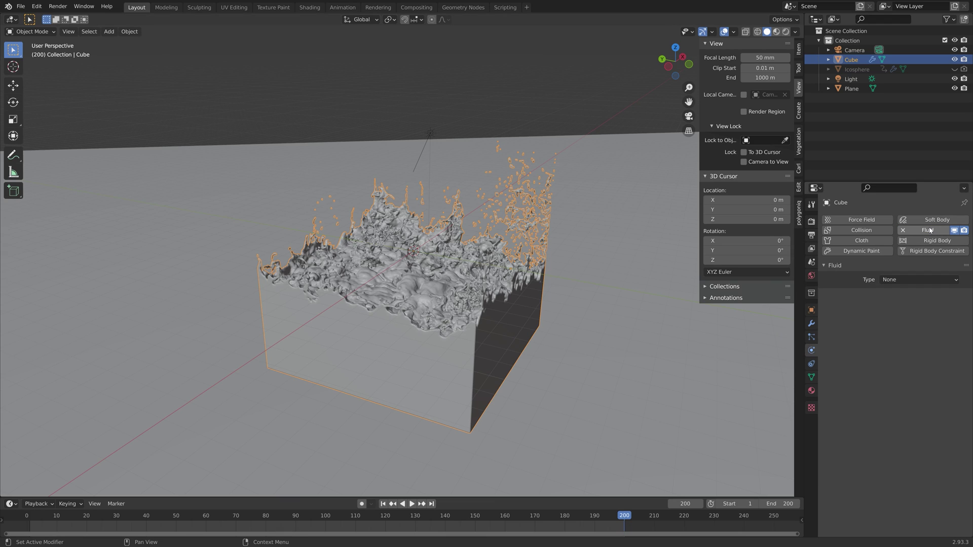
click(915, 279)
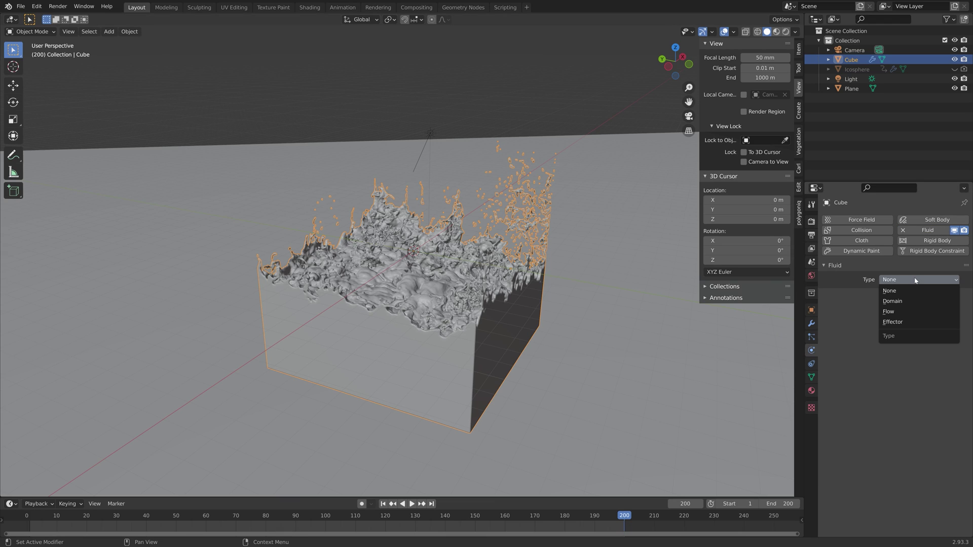
click(905, 322)
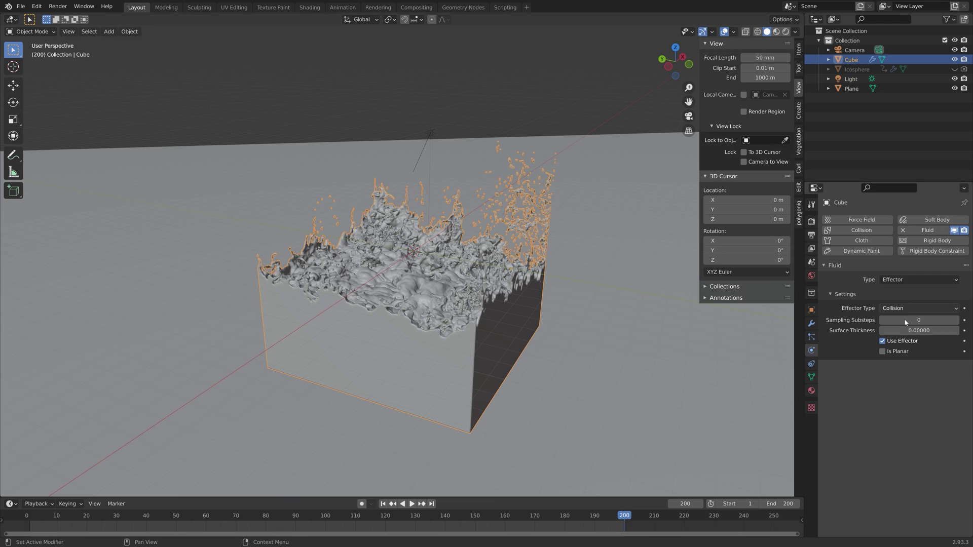
click(957, 320)
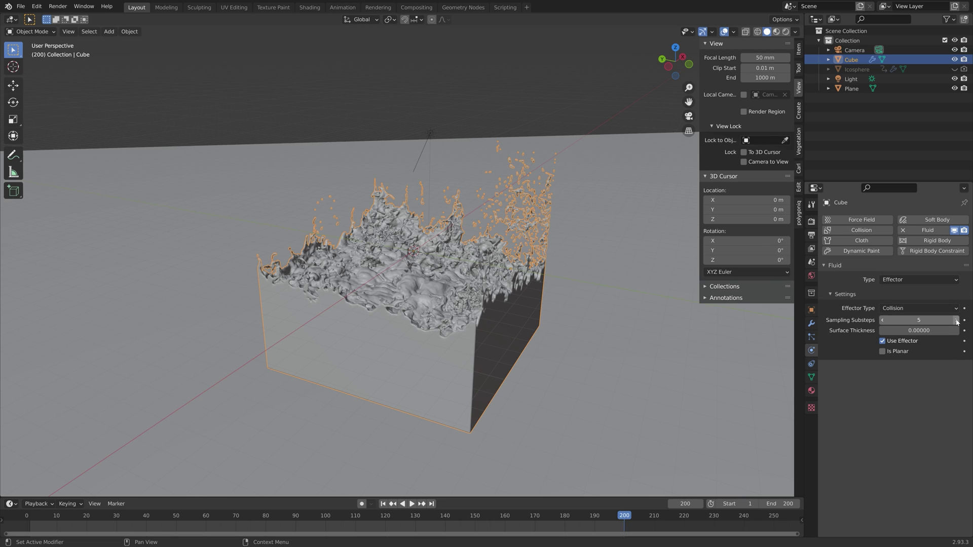
Rewind to frame 1, unhide the Icosphere and select it to check its flow settings
click(383, 505)
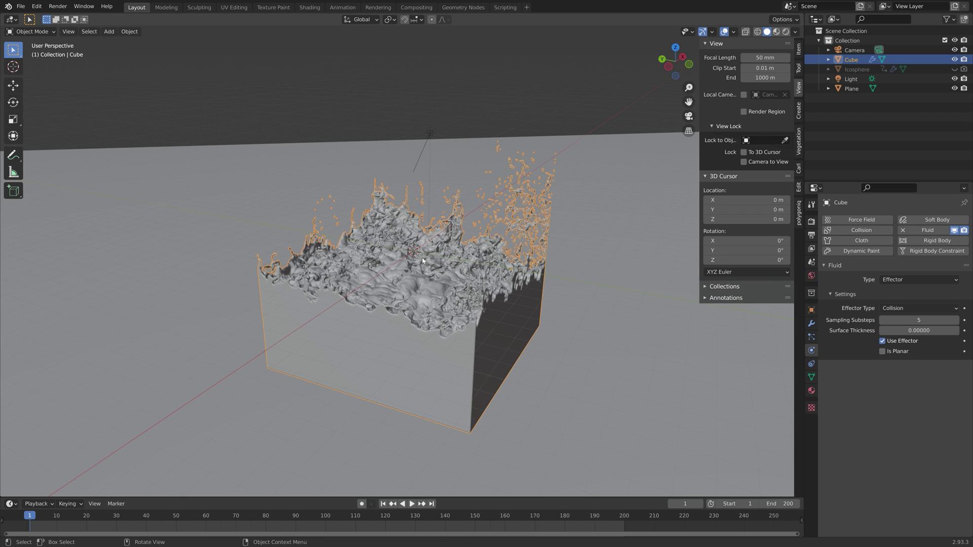
middle_drag(444, 241, 502, 238)
click(954, 69)
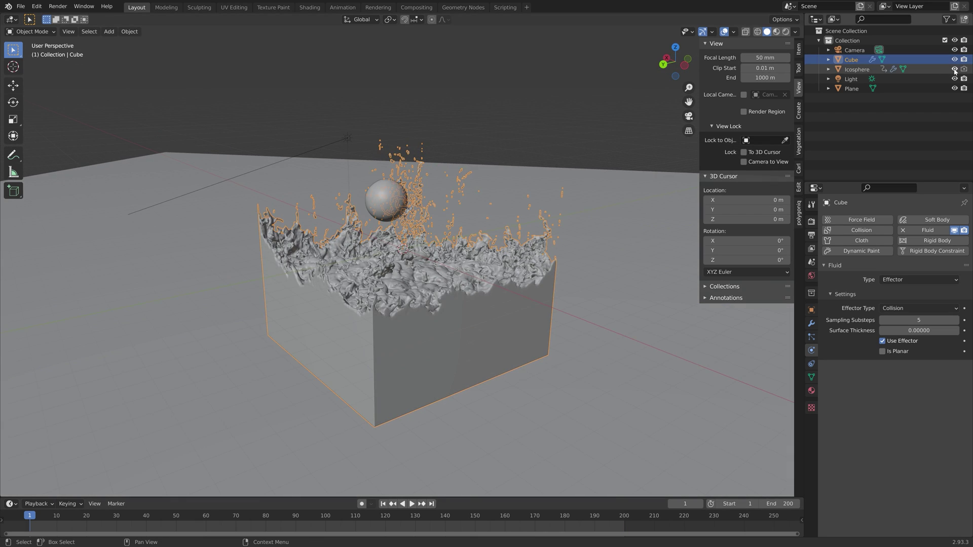
middle_drag(549, 199, 675, 194)
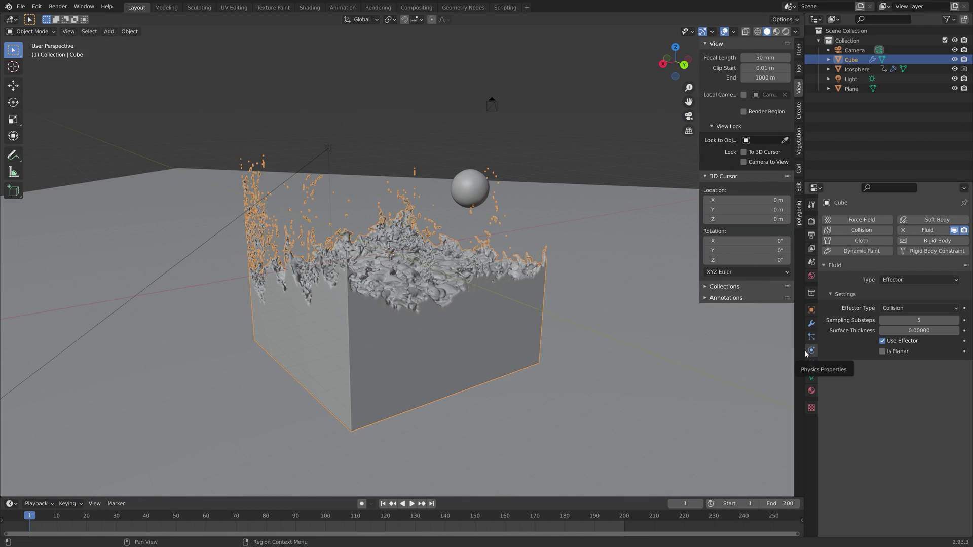
click(460, 185)
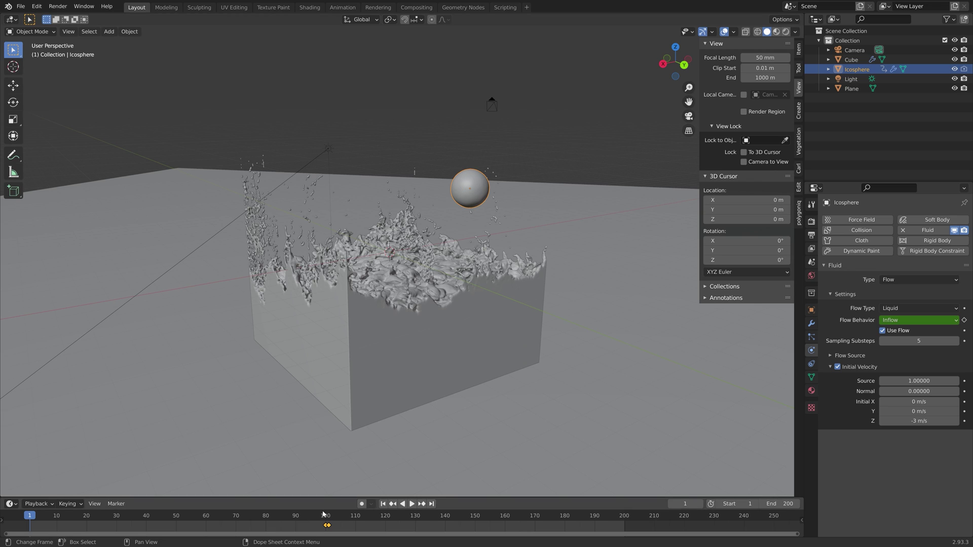
middle_drag(396, 304, 421, 274)
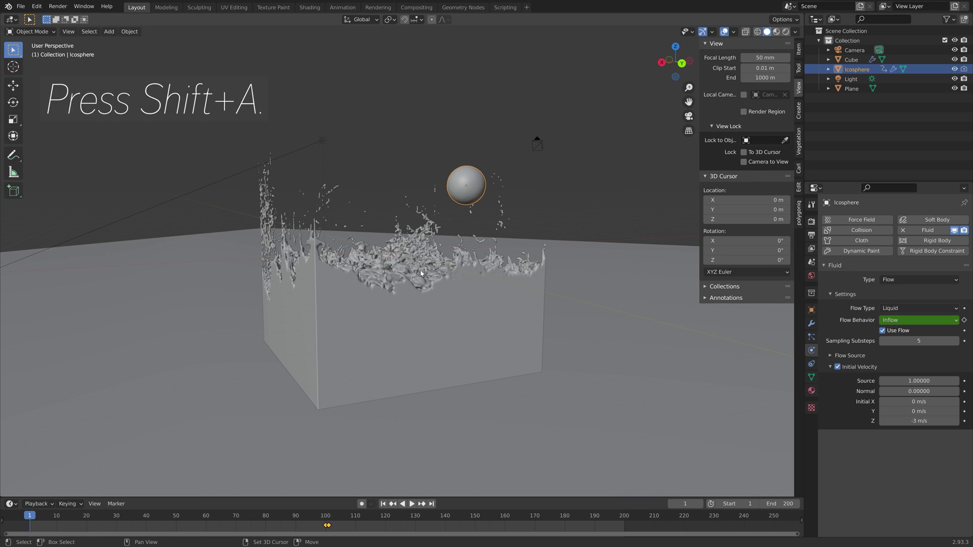
Add a new cube and scale it up to enclose the scene
key(shift+a)
mouse_move(423, 272)
click(448, 281)
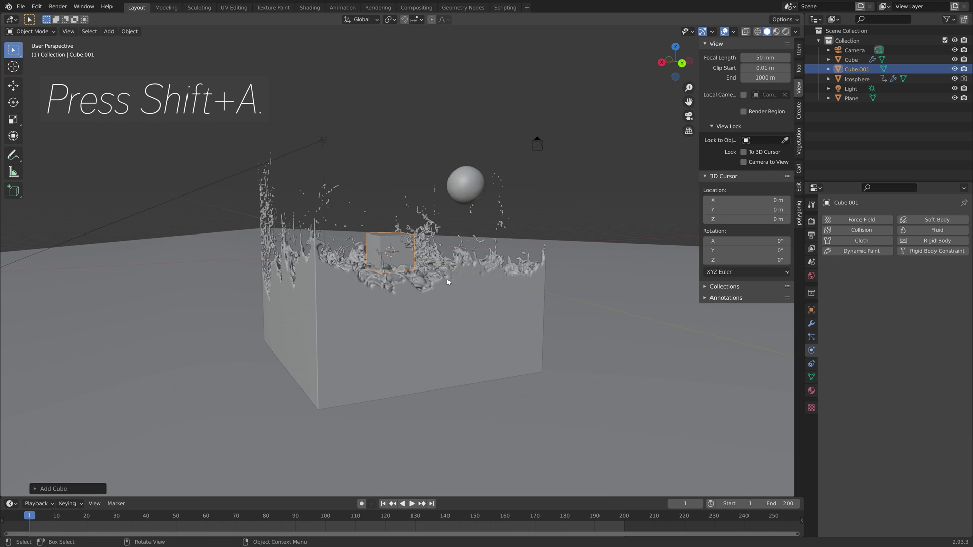
key(s)
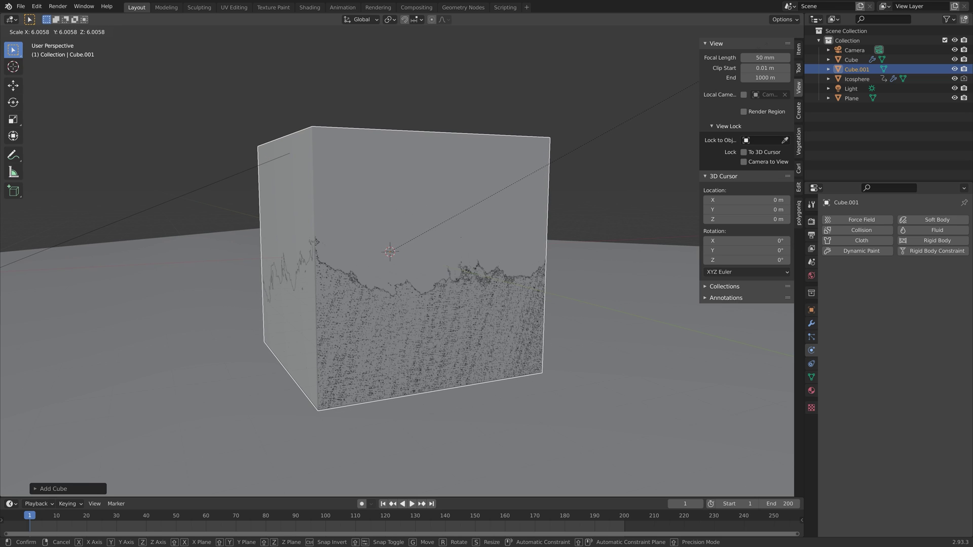
click(484, 336)
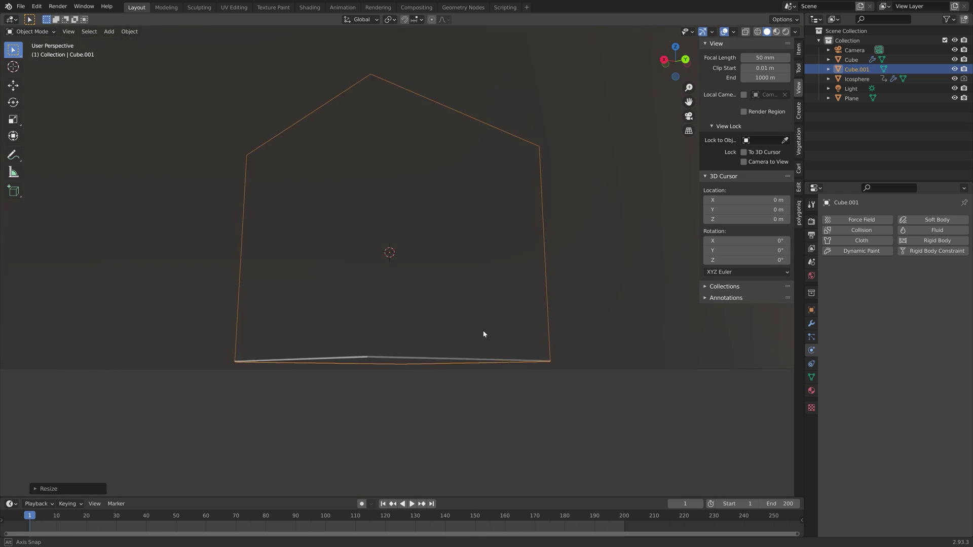
Make the new cube a liquid fluid domain with resolution divisions 200
click(927, 230)
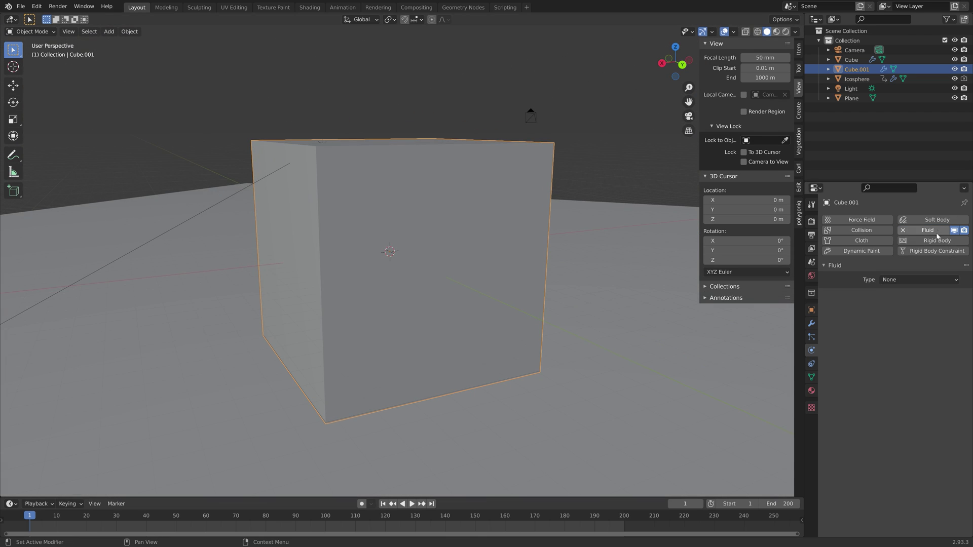
click(894, 280)
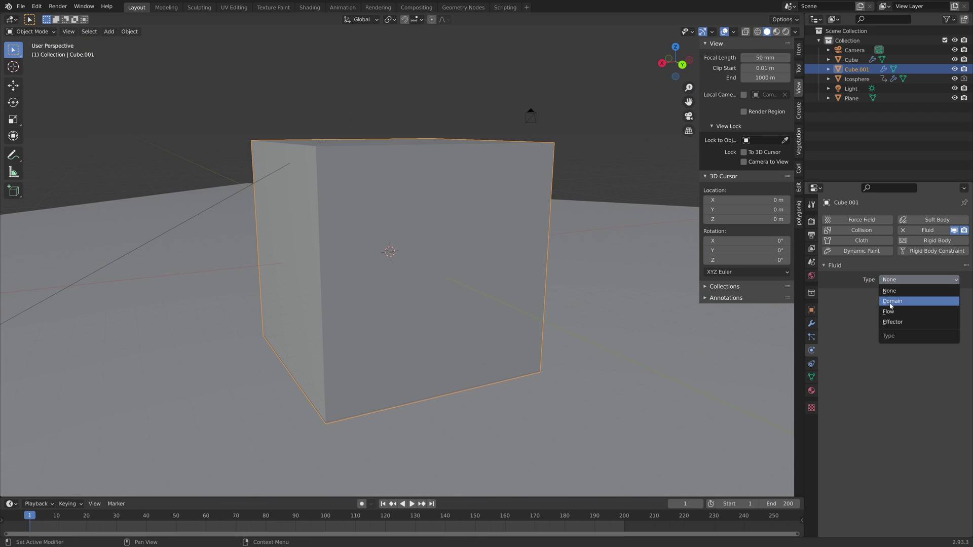
click(892, 301)
click(891, 307)
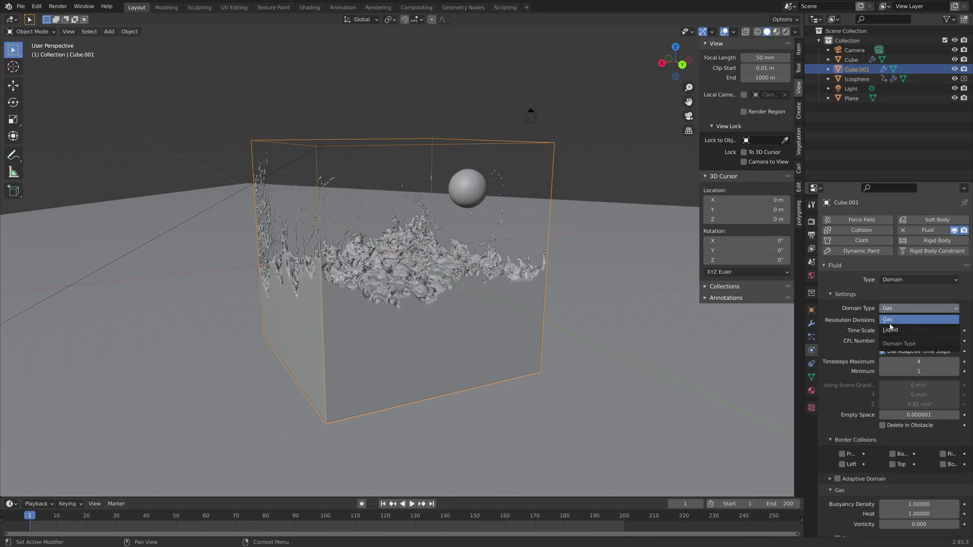
click(920, 319)
click(926, 321)
text(200)
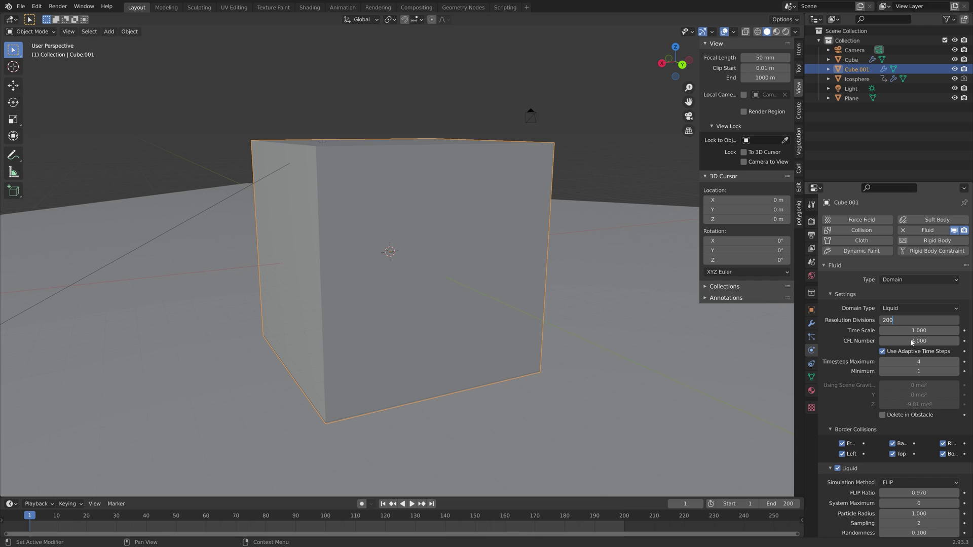
key(Return)
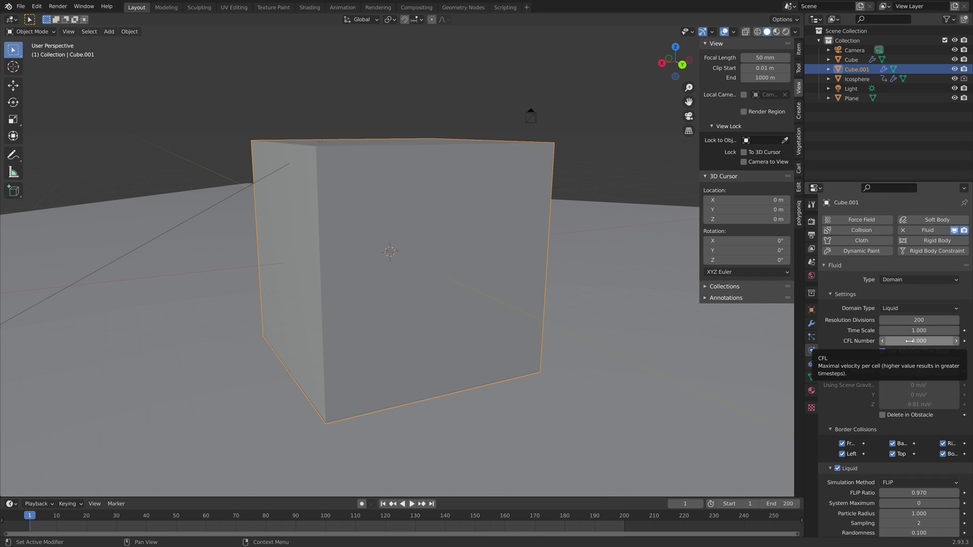
Enable Diffusion and Mesh generation for the liquid domain
scroll(852, 393, down, 2)
scroll(852, 396, down, 6)
scroll(850, 403, down, 7)
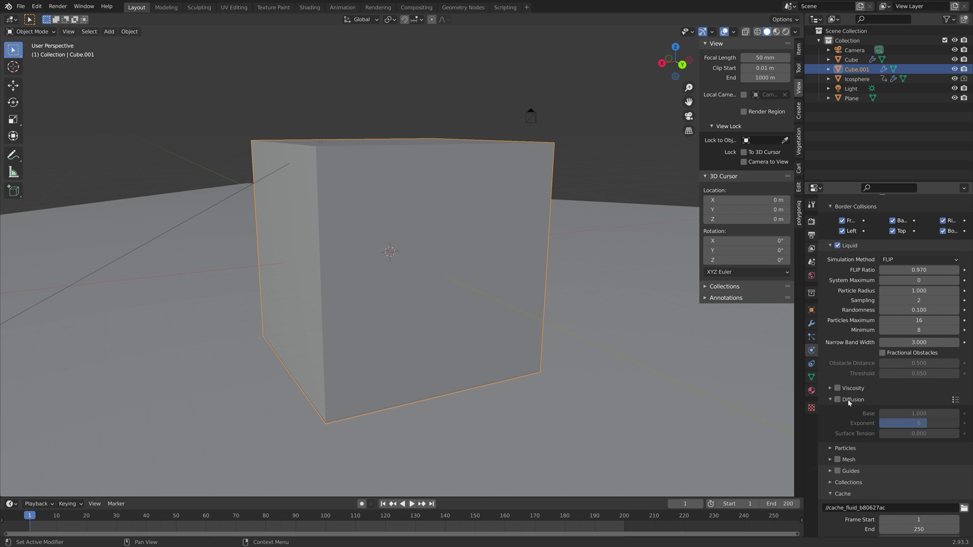
click(838, 349)
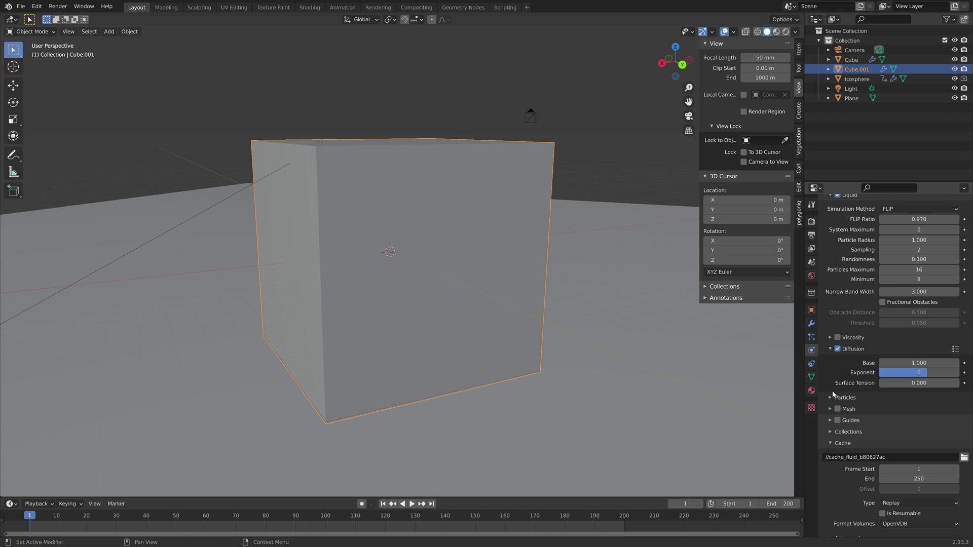
click(837, 409)
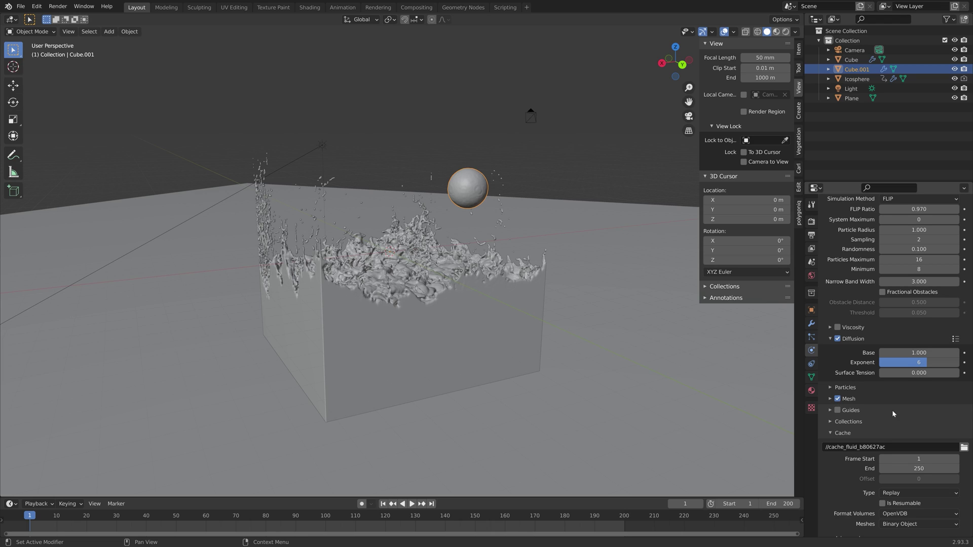
Set the domain cache end frame to 200 and cache type to All
scroll(892, 409, down, 2)
click(915, 440)
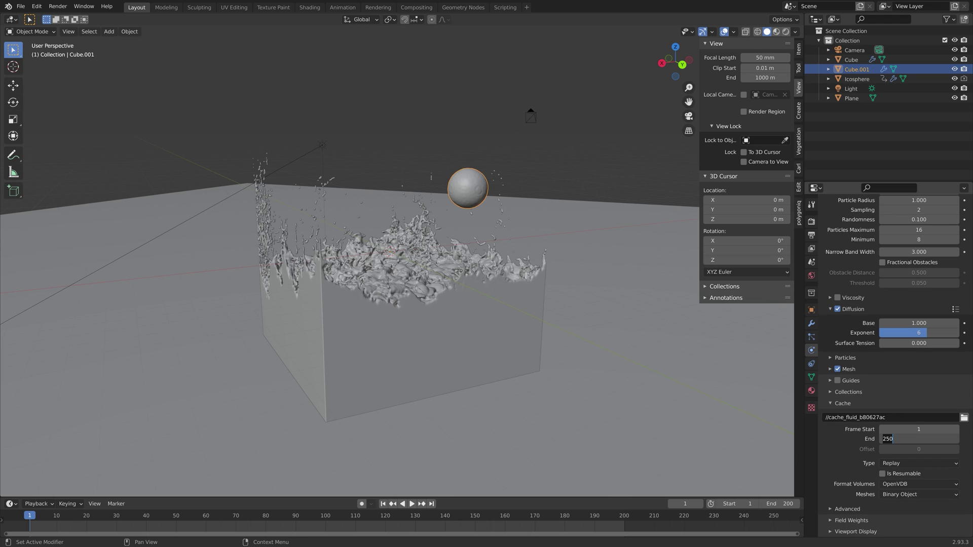
text(200)
key(Return)
click(913, 464)
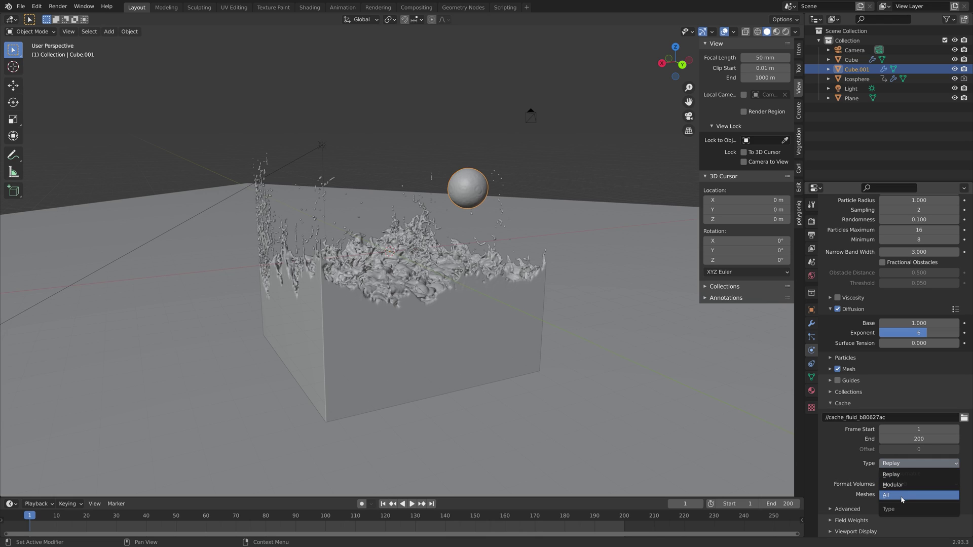
click(900, 495)
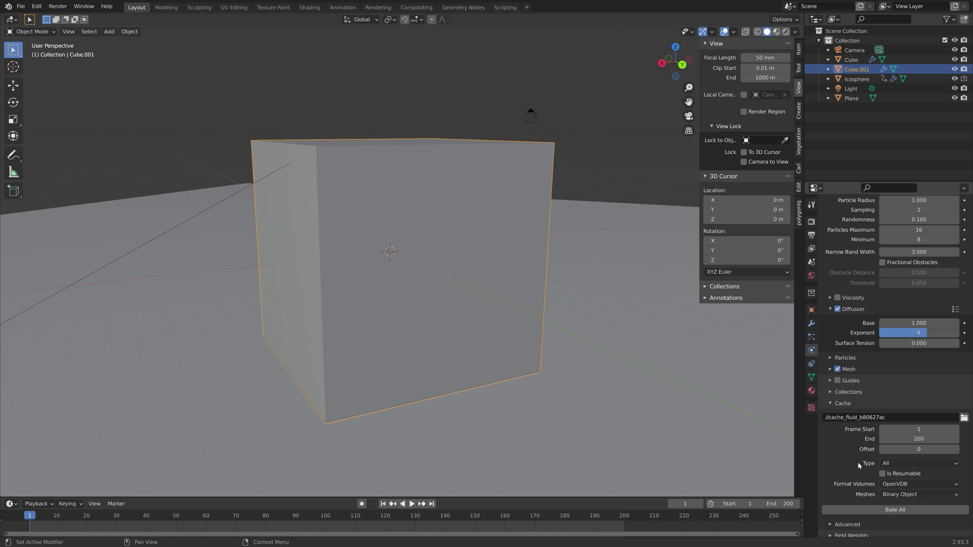
scroll(858, 461, down, 1)
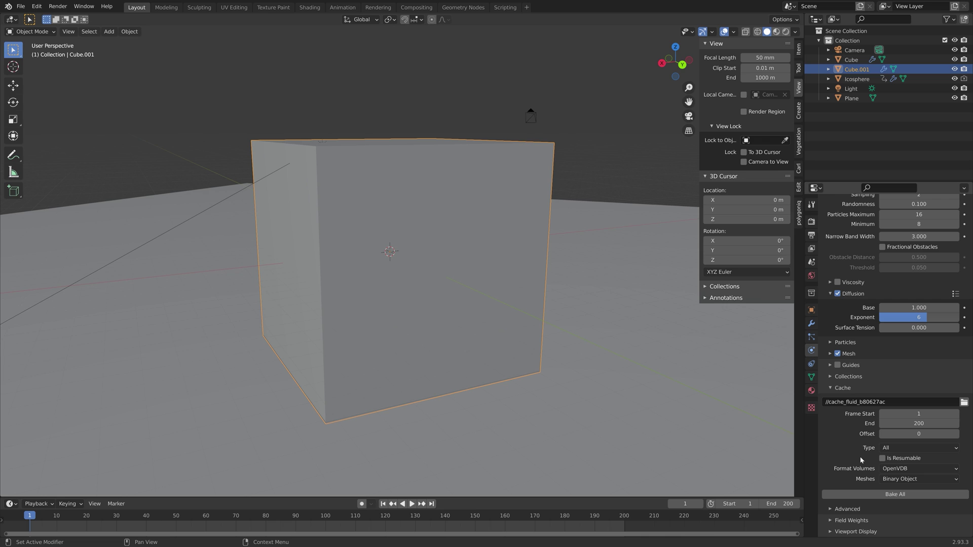
Save the project as tut10.blend and bake the new liquid simulation
key(ctrl+shift+s)
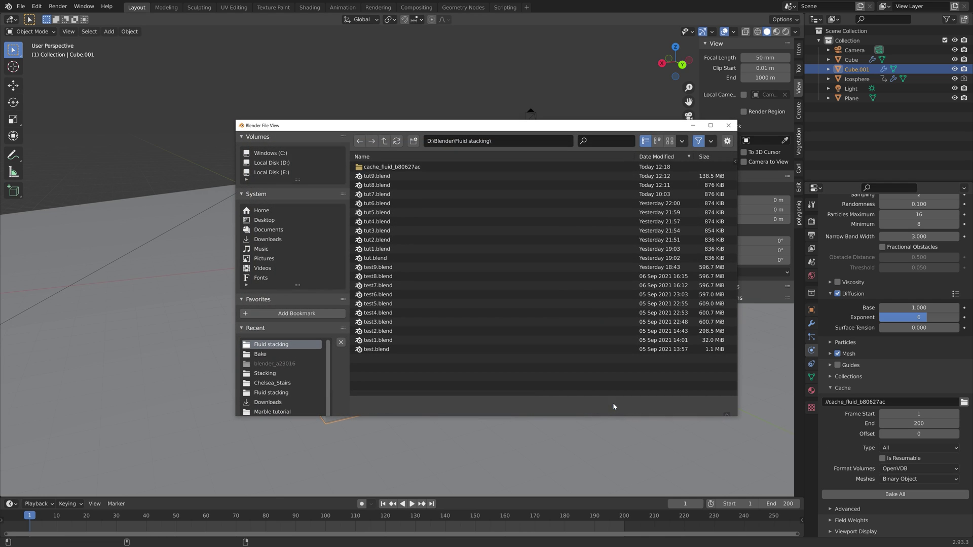
key(Return)
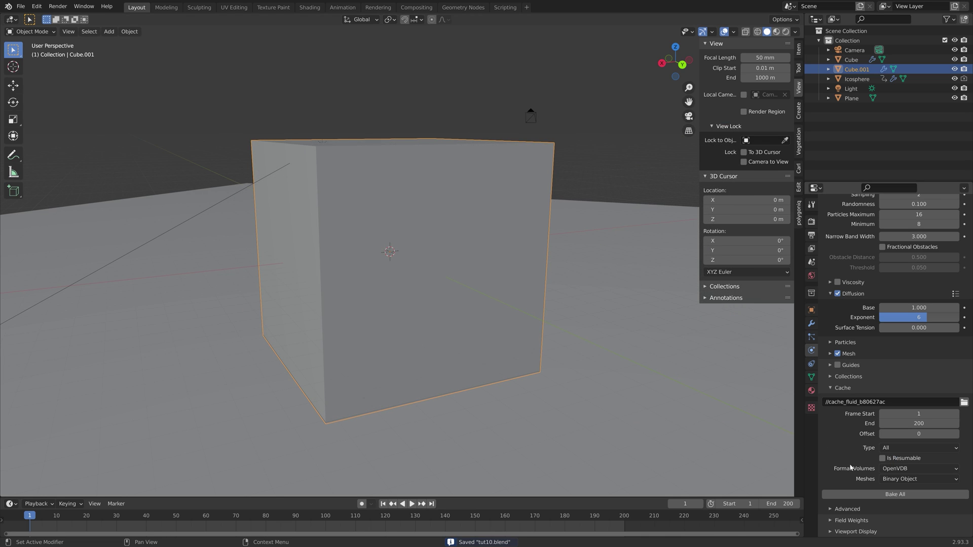
click(858, 494)
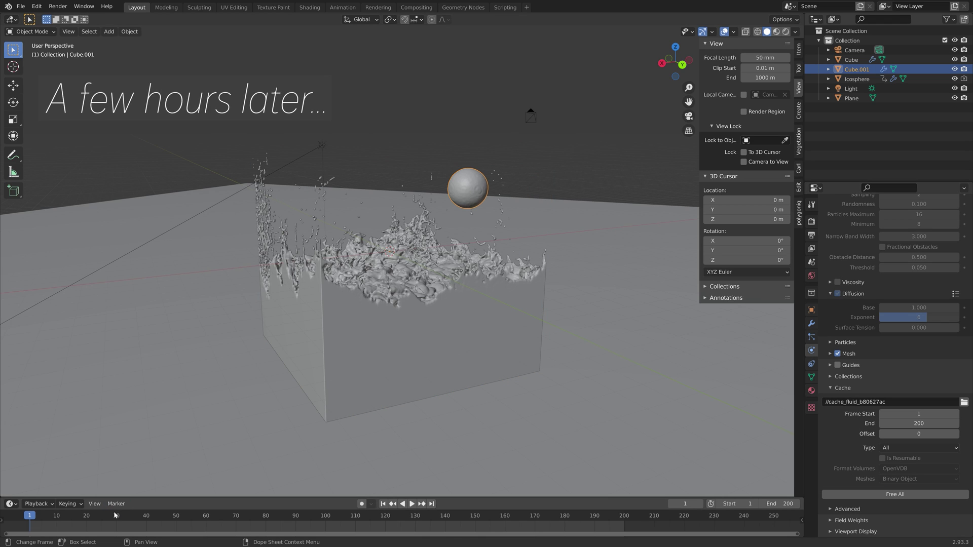
Play back the baked splash, checking frames 108 and 156
drag(115, 516, 225, 517)
key(space)
key(space)
key(space)
click(350, 516)
key(space)
key(space)
click(494, 516)
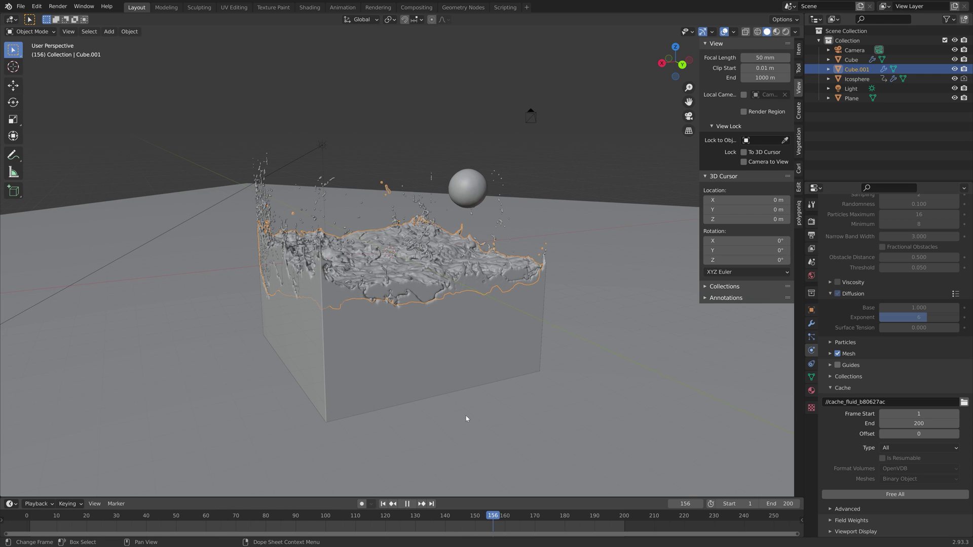
key(space)
middle_drag(539, 314, 442, 320)
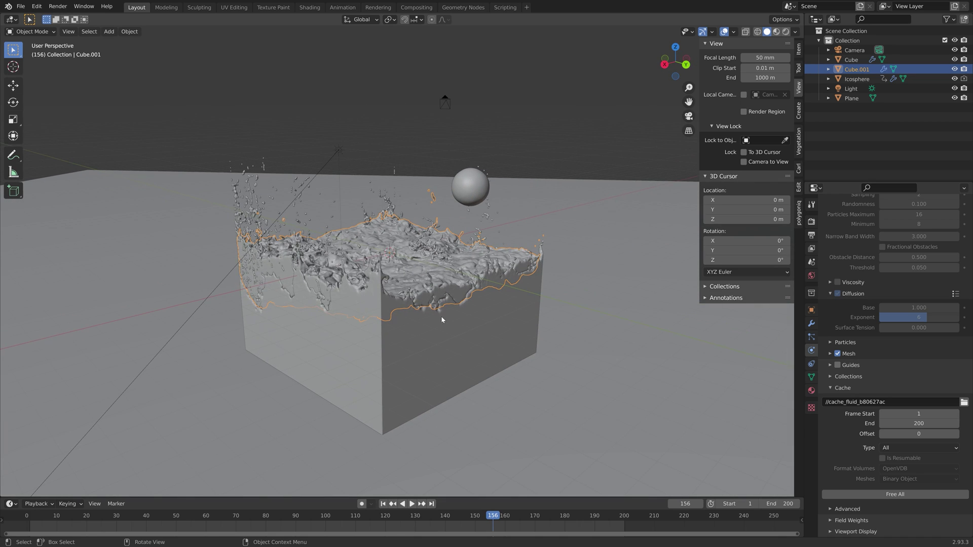
Hide the emitting Icosphere and save a new version as tut11.blend
click(479, 182)
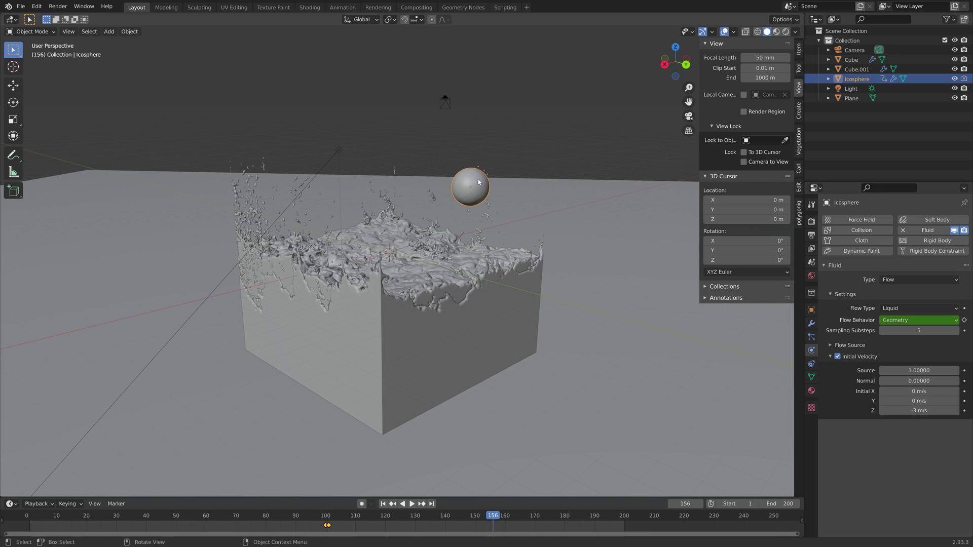
click(954, 79)
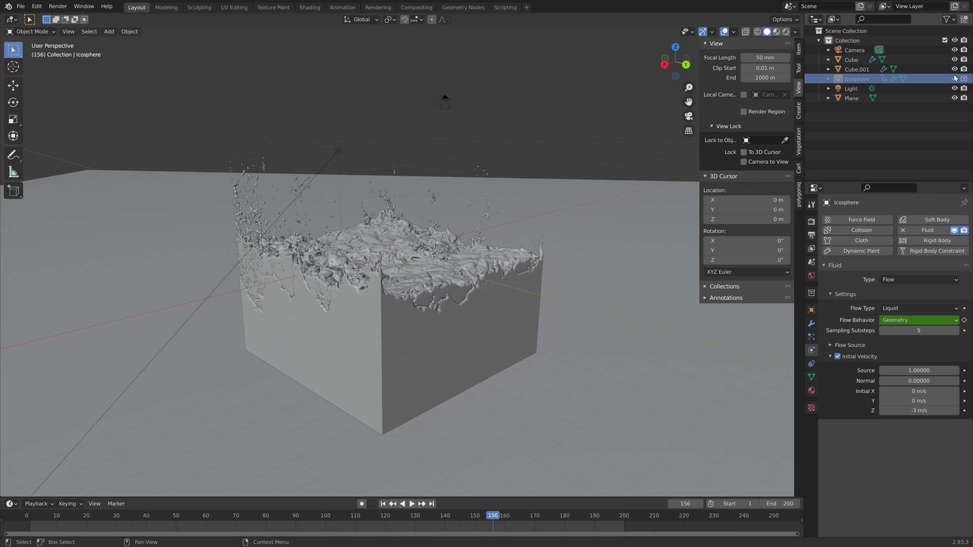
middle_drag(519, 191, 635, 184)
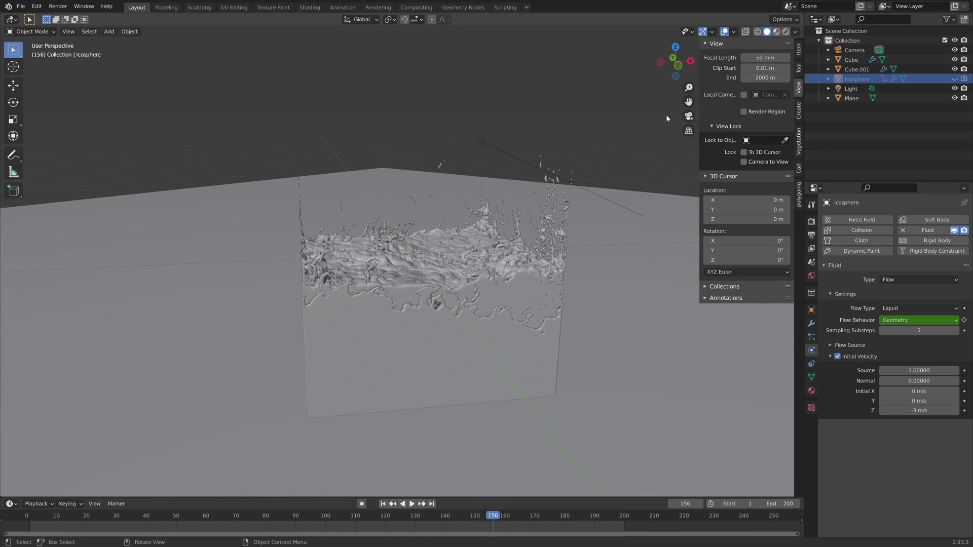
key(ctrl+shift+s)
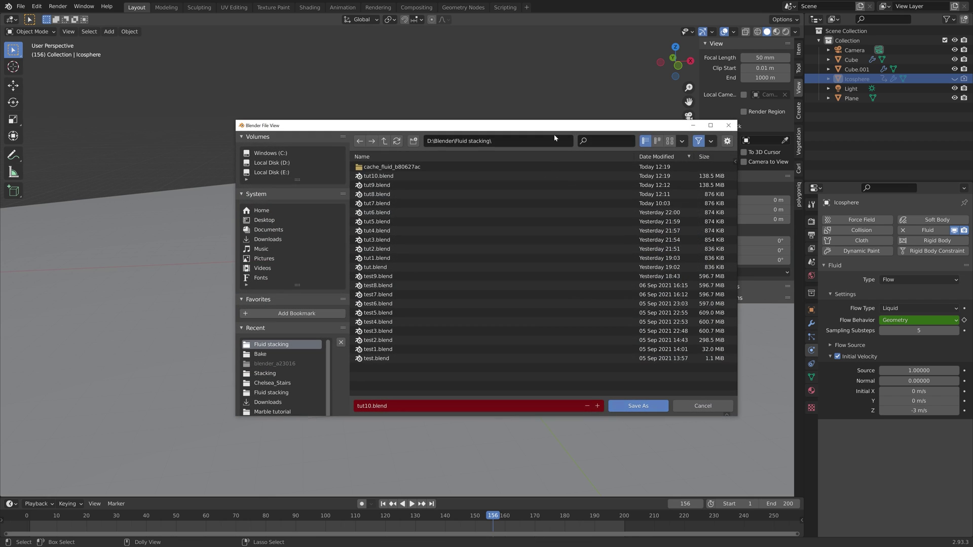
click(624, 406)
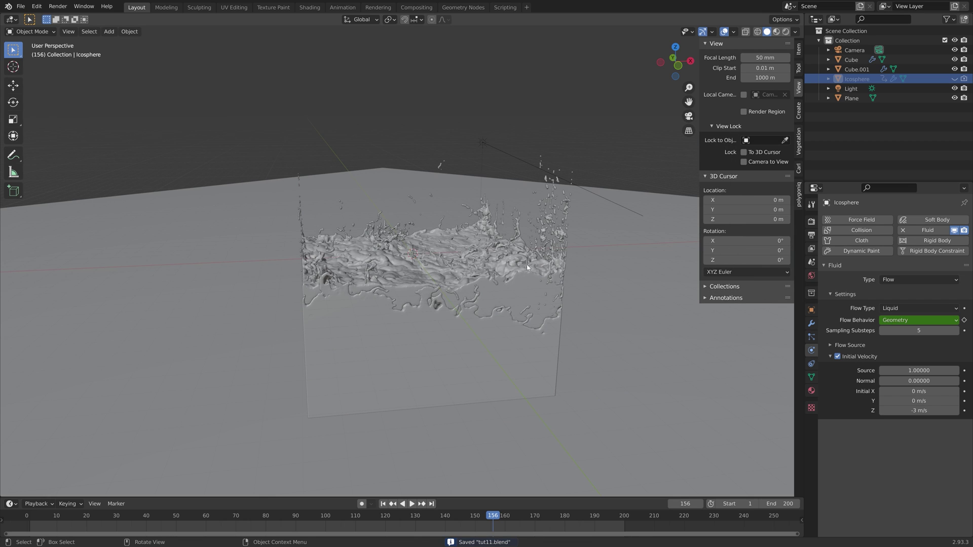
Select Cube.001 and preview it in Rendered shading through the scene camera
click(522, 277)
click(786, 32)
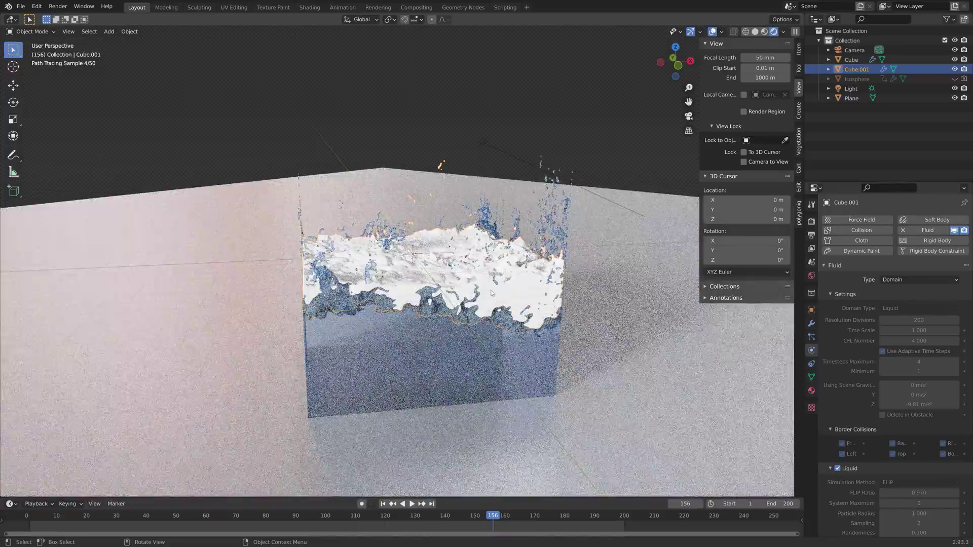
middle_drag(508, 287, 480, 300)
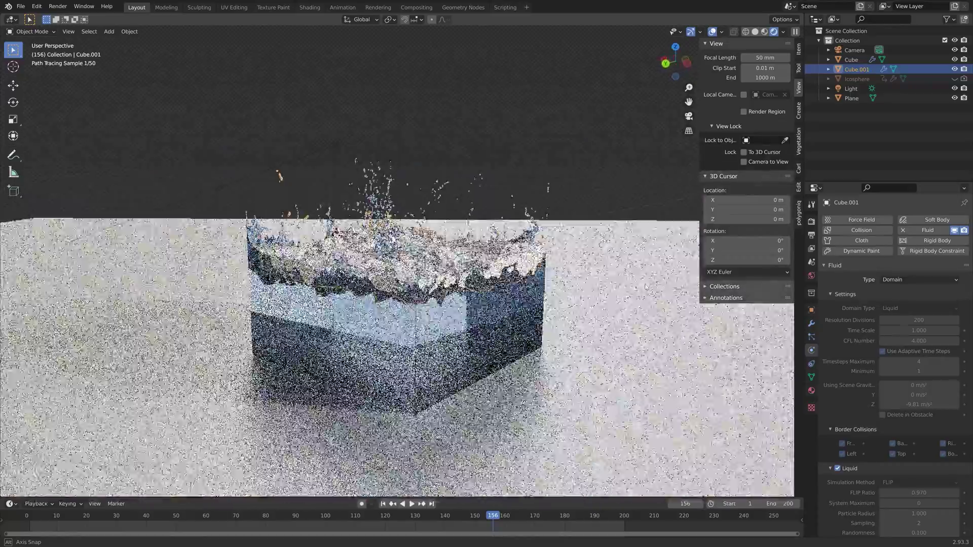
key(KP_0)
Set the liquid material's surface to Glossy BSDF with roughness 0.932
click(811, 390)
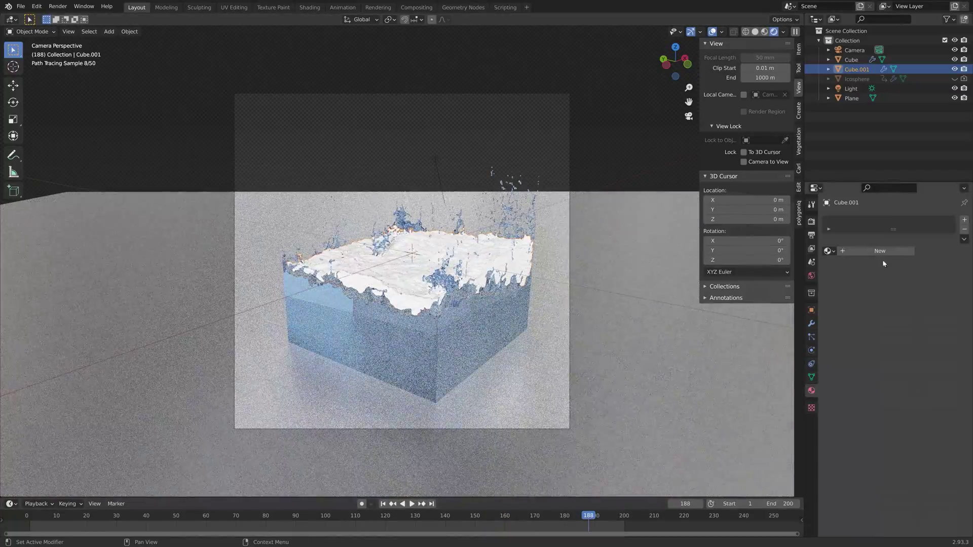
click(920, 291)
click(835, 364)
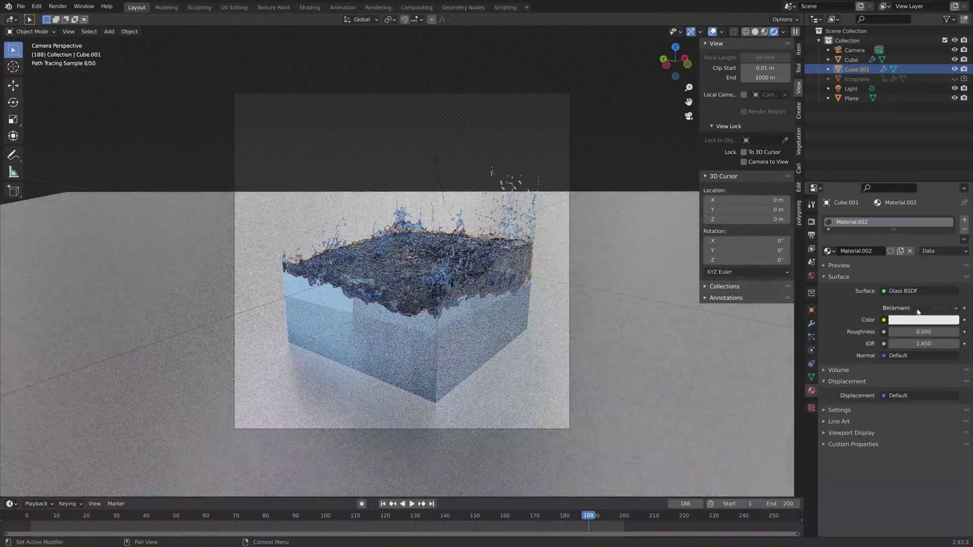
click(924, 319)
drag(905, 223, 886, 205)
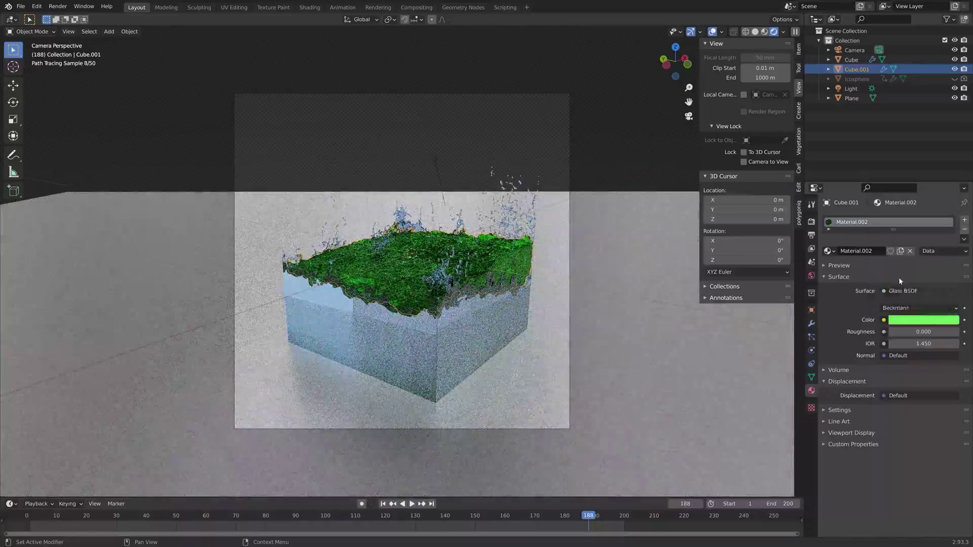
click(919, 291)
click(835, 375)
click(924, 320)
click(908, 218)
drag(908, 331, 953, 332)
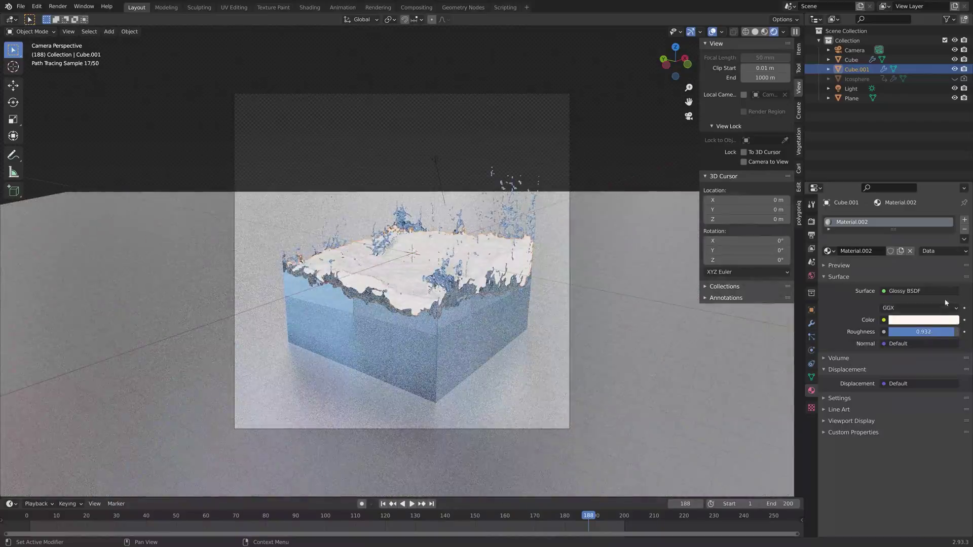
Pick a light cyan colour for the Glossy liquid surface
click(924, 320)
click(906, 237)
click(888, 218)
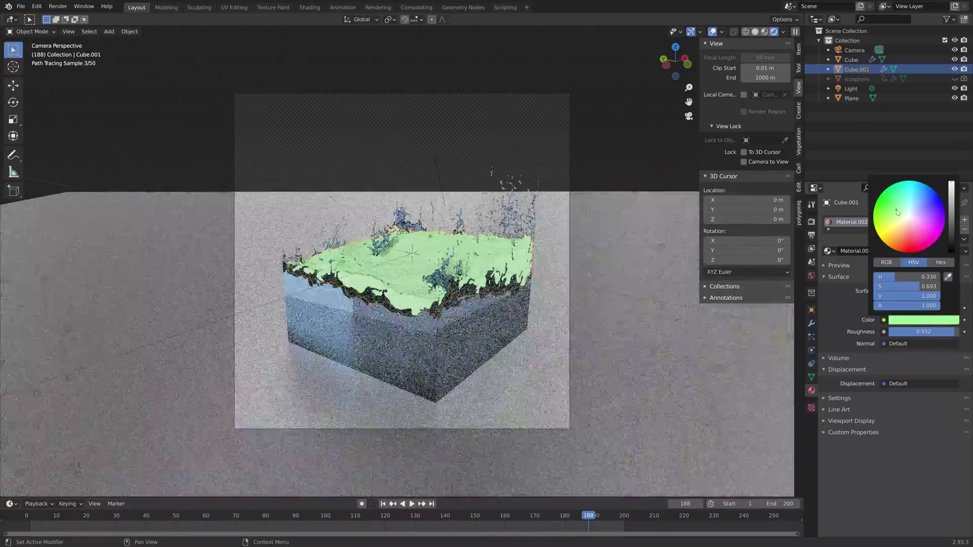
click(907, 240)
click(901, 236)
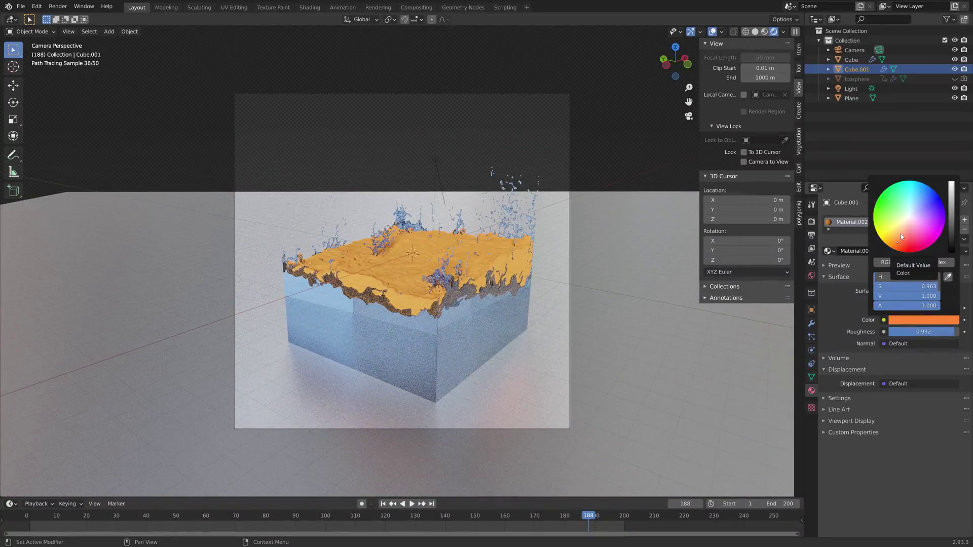
mouse_move(901, 236)
mouse_down()
mouse_move(892, 216)
mouse_move(921, 200)
mouse_up()
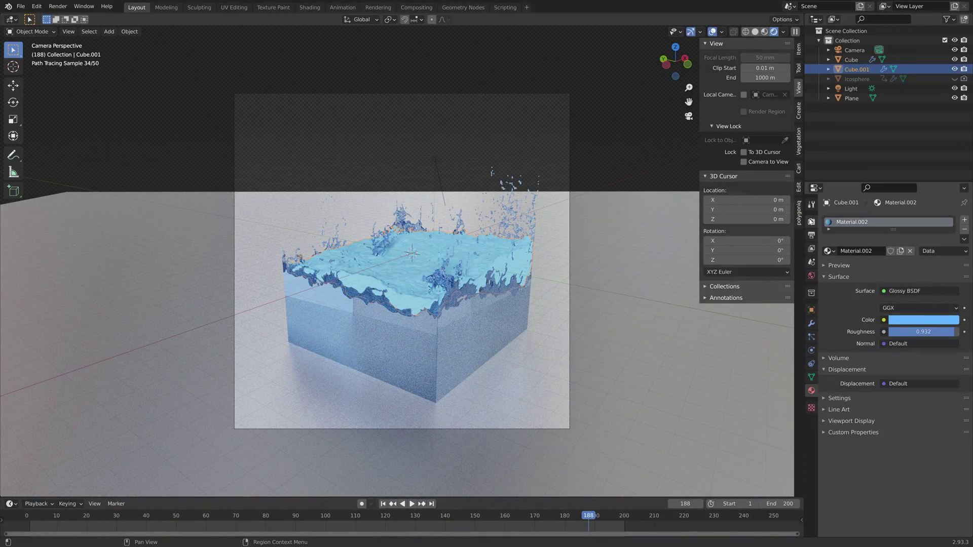
click(812, 222)
Create a new Stacking2 folder under Large renders and set it as the render output folder
click(811, 235)
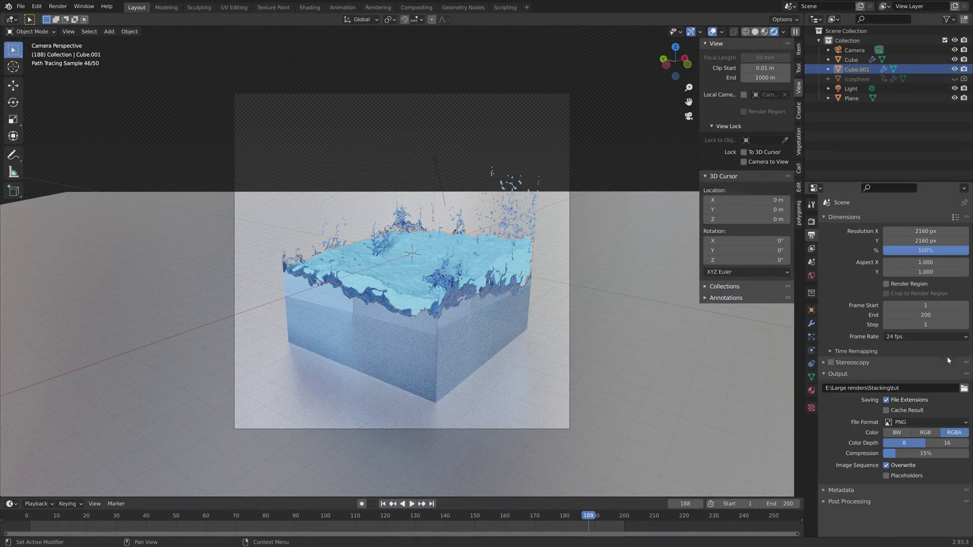
click(964, 388)
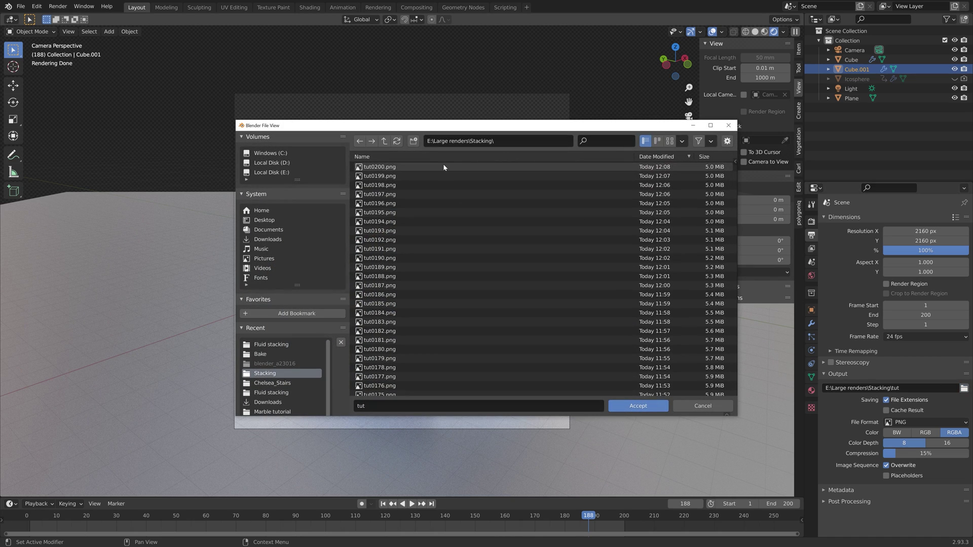
click(385, 142)
click(414, 141)
text(Stacking2)
key(Return)
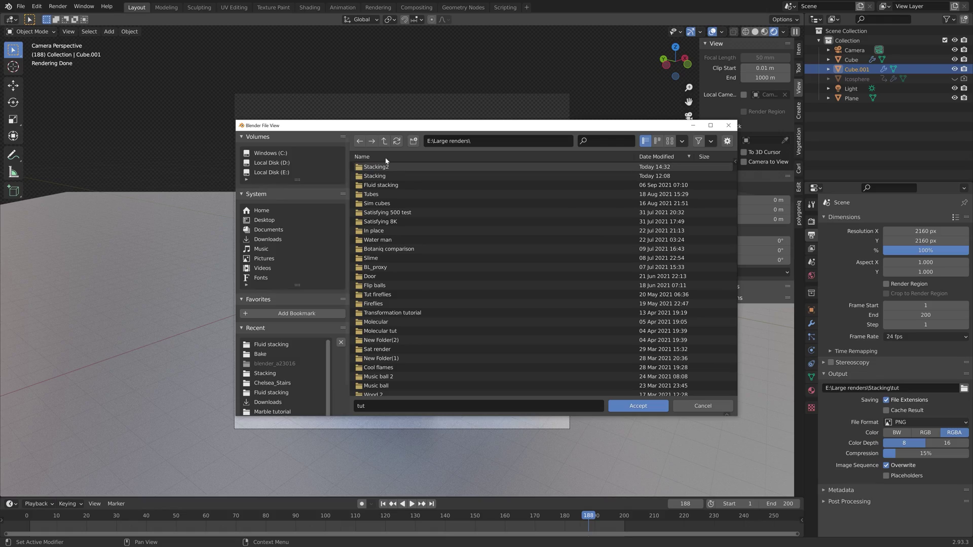
double_click(406, 168)
click(638, 407)
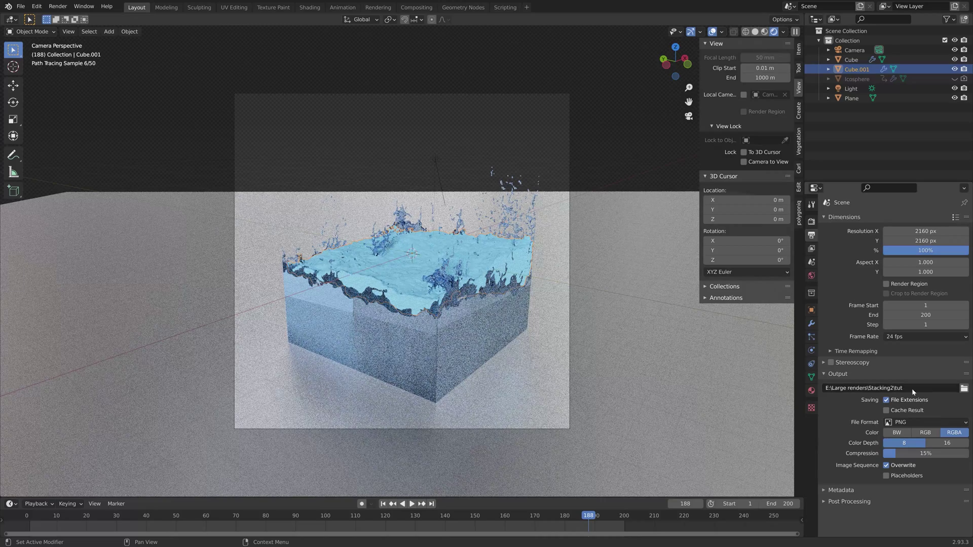
Change the output file name to tut2
click(911, 389)
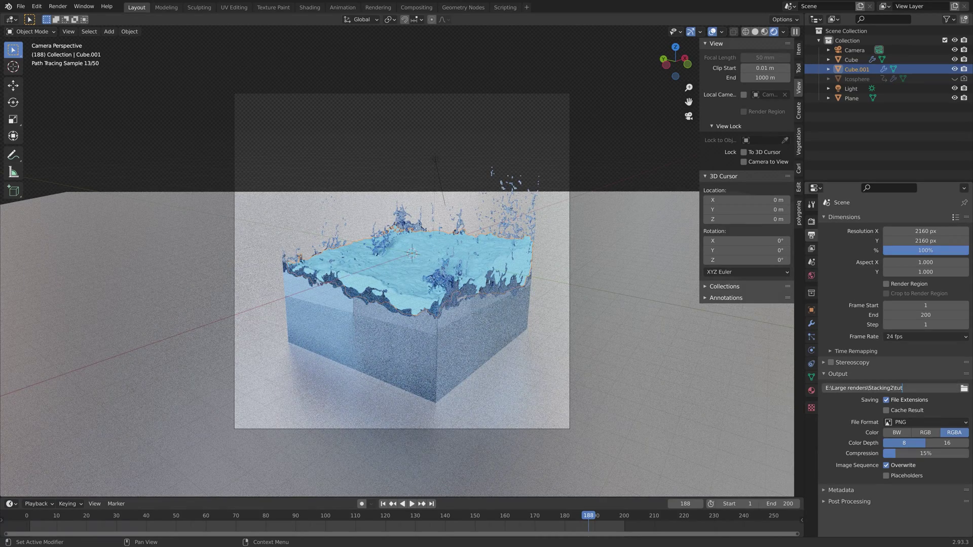
text(2)
key(Return)
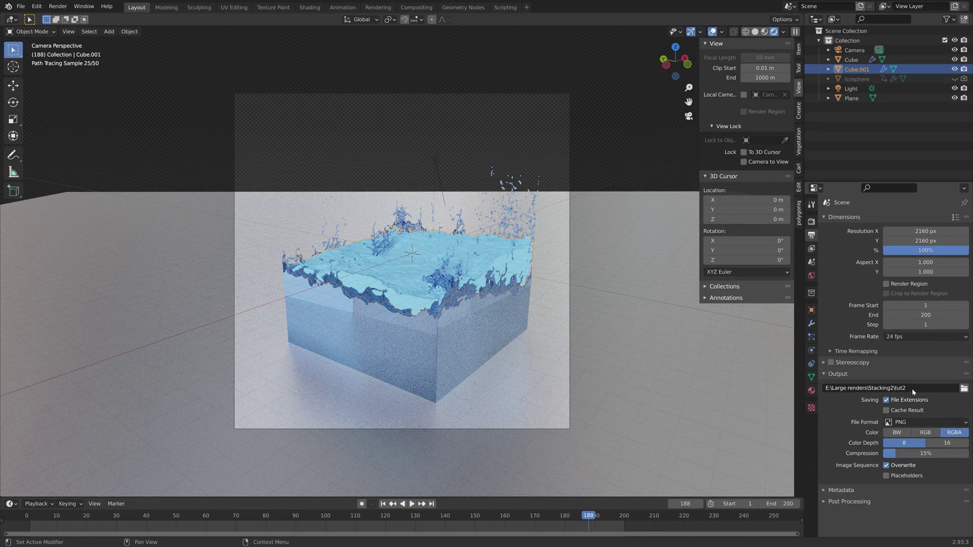
Switch back to solid shading and save the project as tut12.blend
click(756, 31)
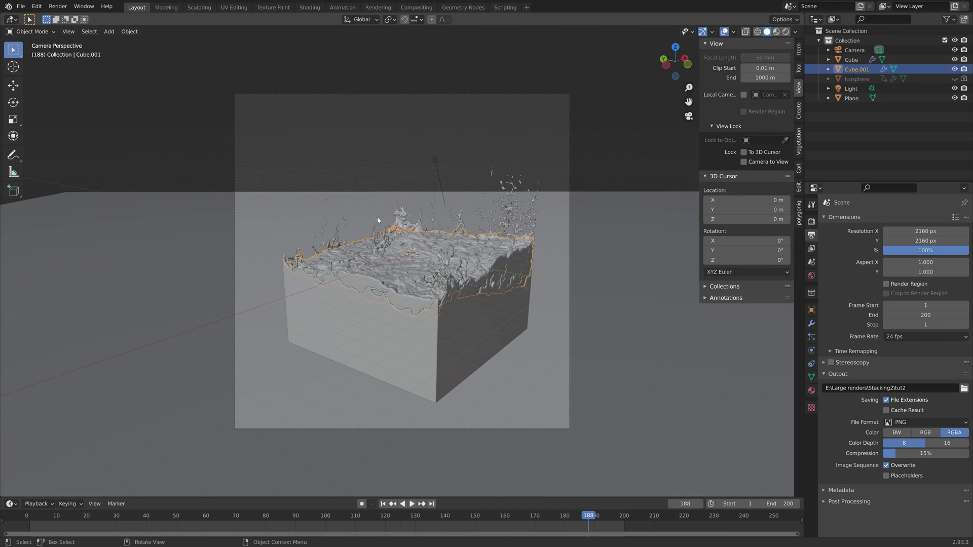
key(ctrl+shift+s)
click(597, 406)
click(620, 405)
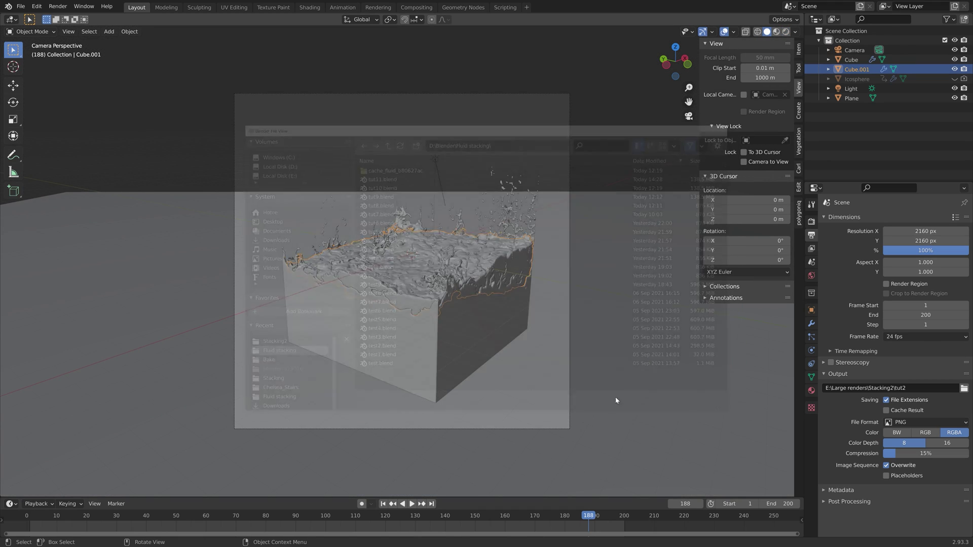
Render the full animation and close the finished render window
click(66, 8)
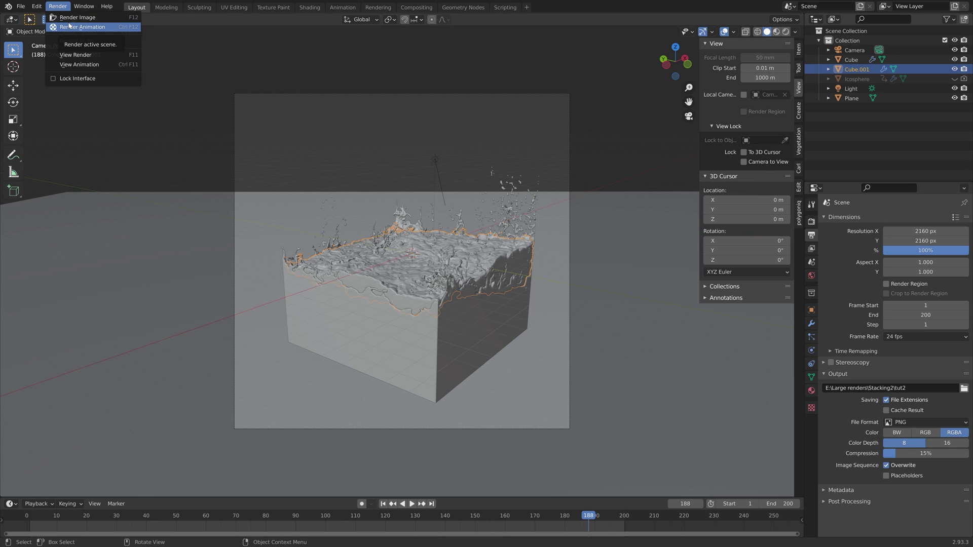
click(69, 25)
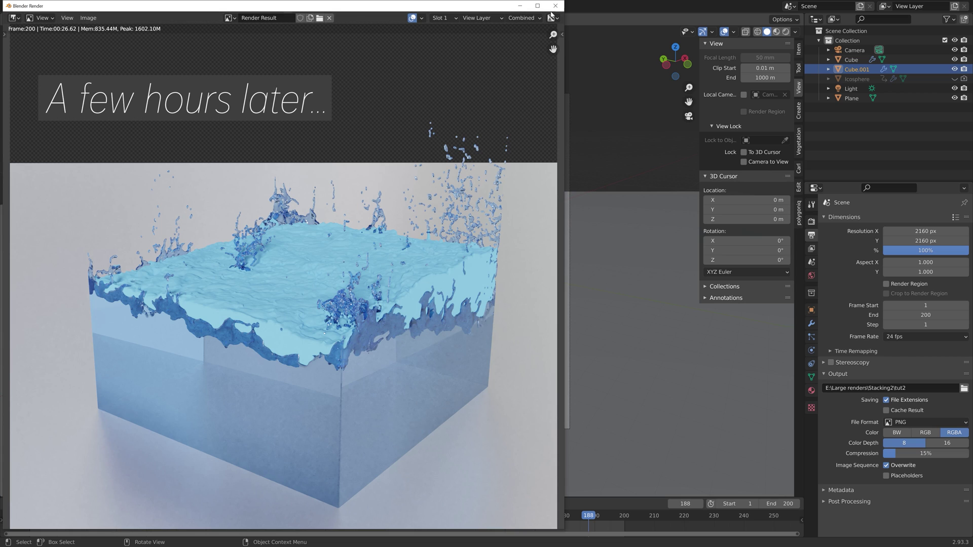
click(555, 6)
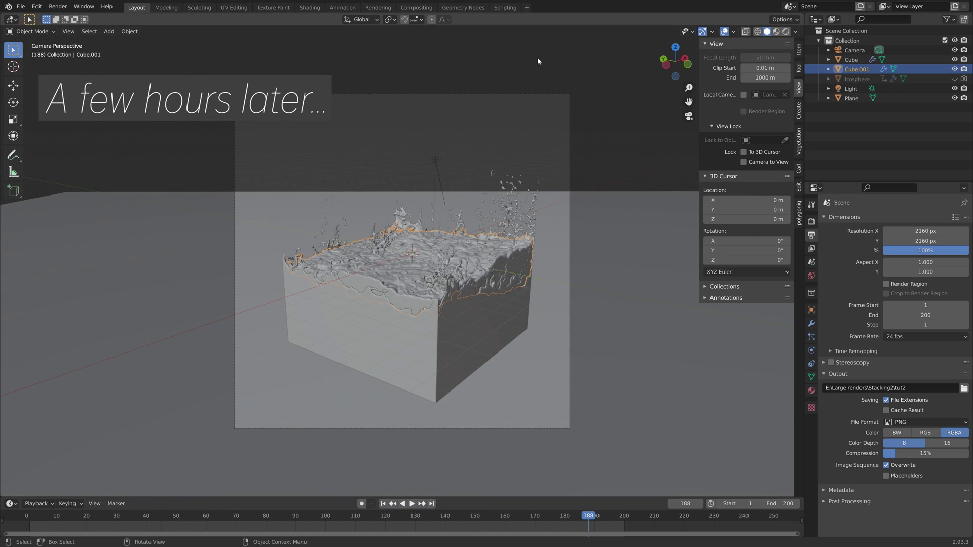
At the last frame, convert the liquid surface of Cube.001 into a plain mesh
click(433, 504)
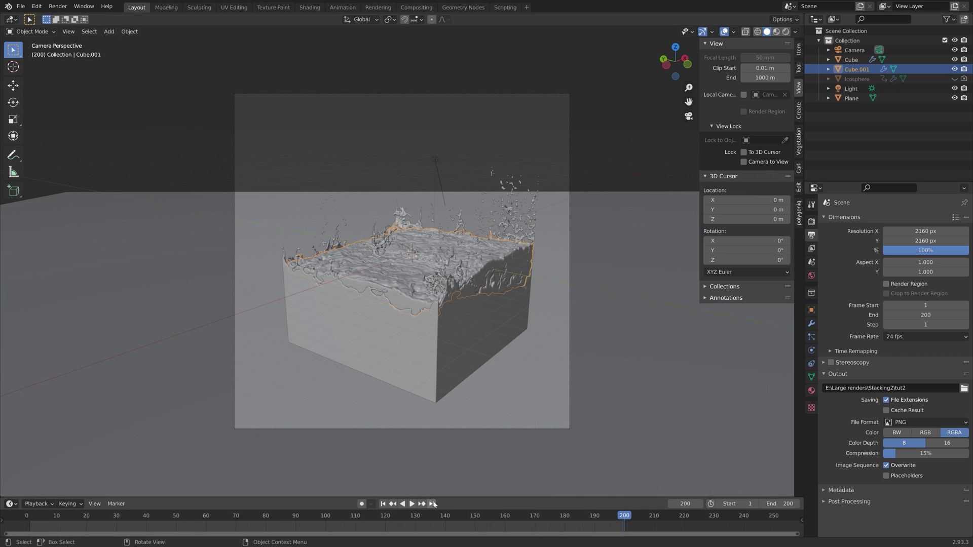
click(130, 31)
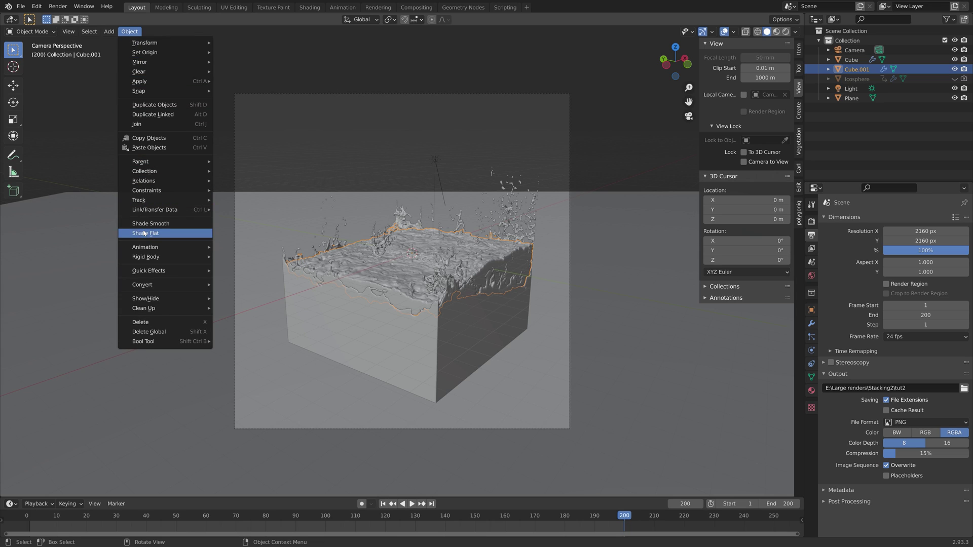
mouse_move(167, 285)
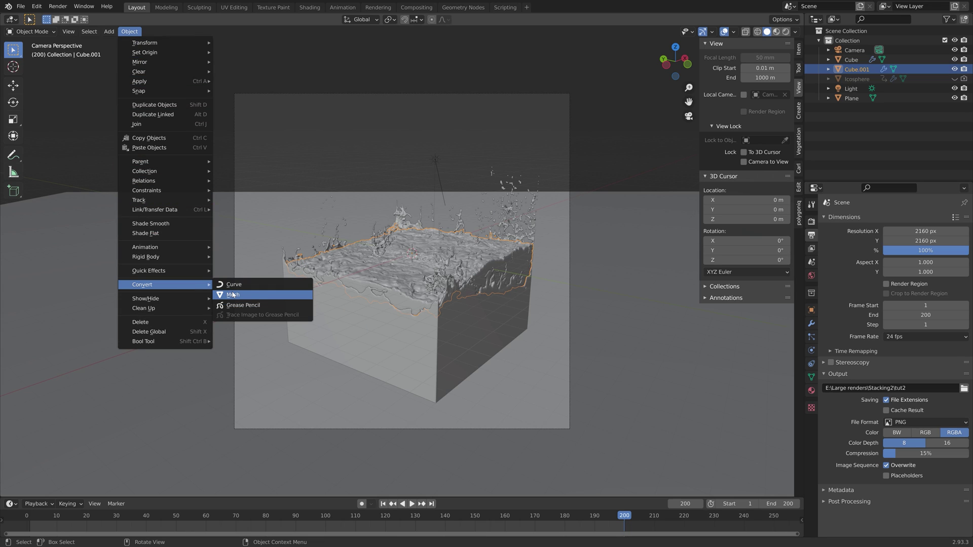
click(233, 295)
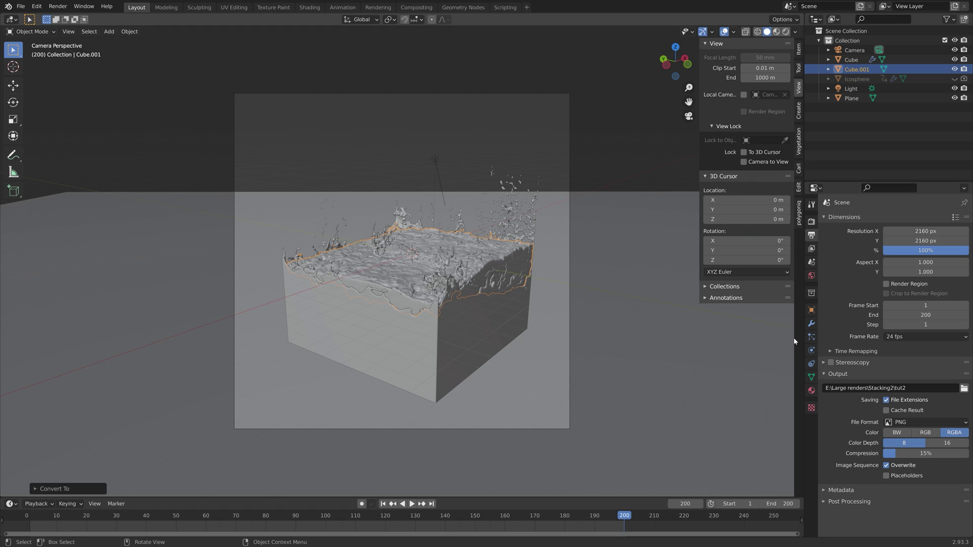
Make the converted mesh a Fluid effector with 5 sampling substeps and unhide the Icosphere
click(811, 350)
click(927, 231)
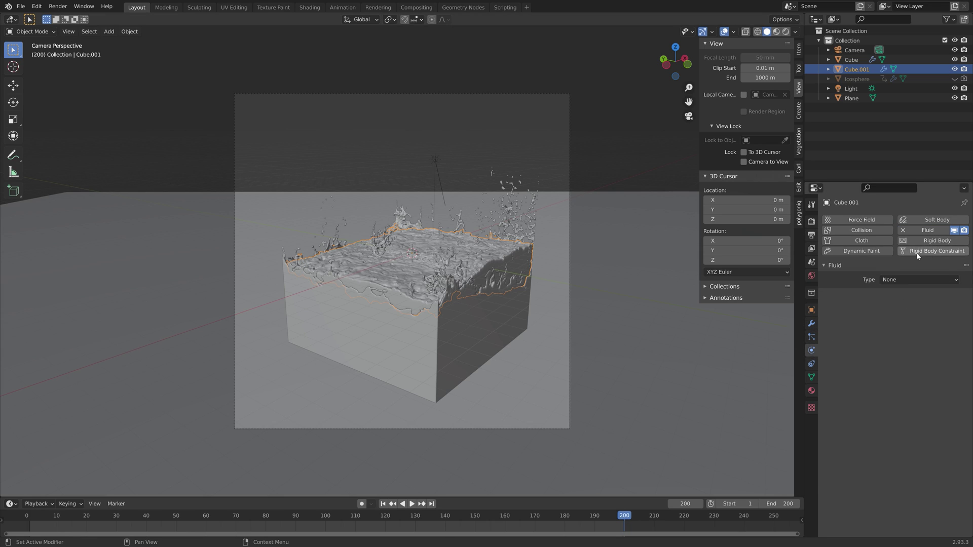
click(920, 280)
click(912, 313)
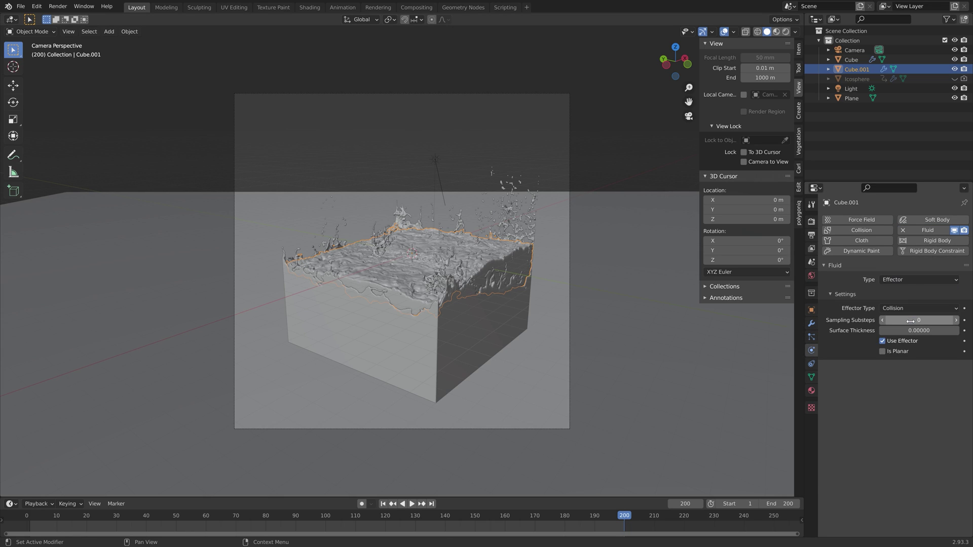
click(956, 320)
click(956, 320)
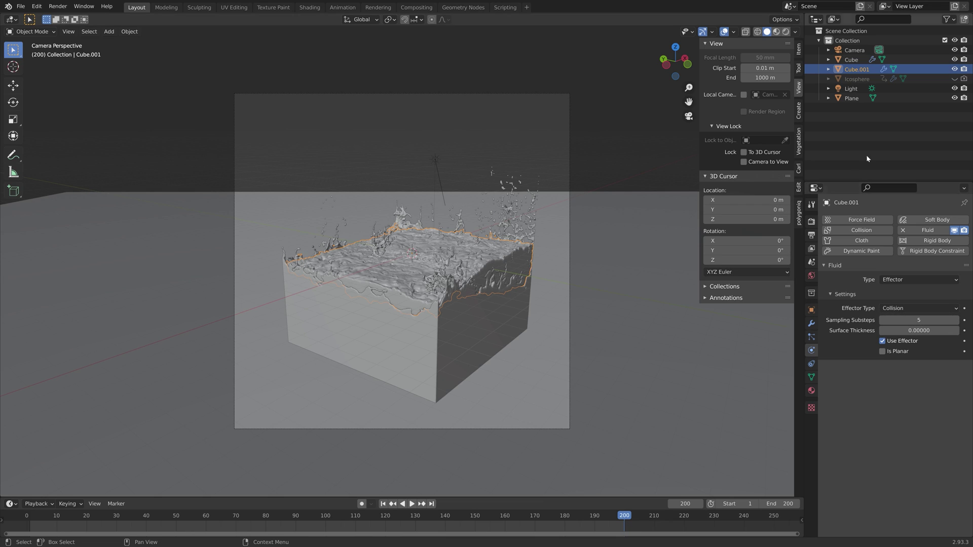
click(955, 79)
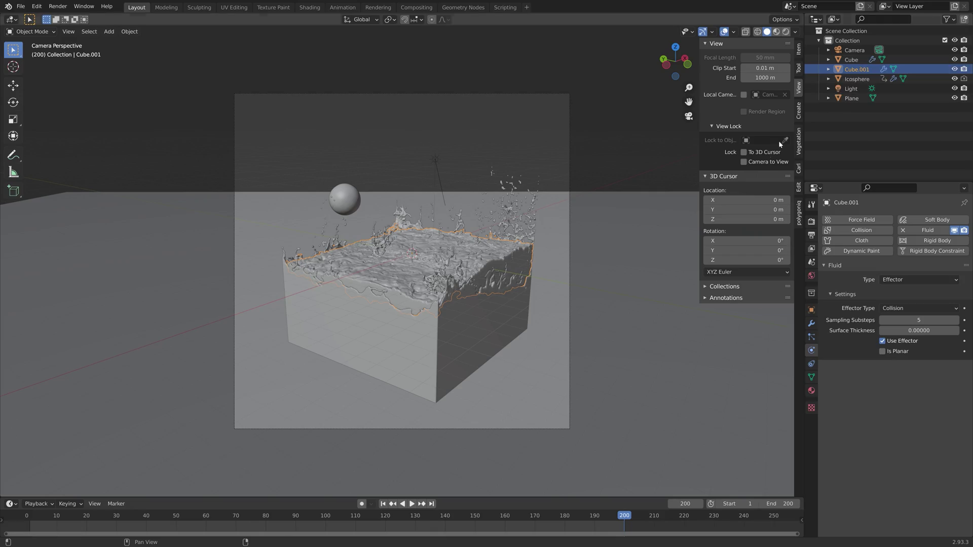
Add a new cube, Cube.002, and begin scaling it up around the frozen splash and sphere
middle_drag(360, 281, 425, 267)
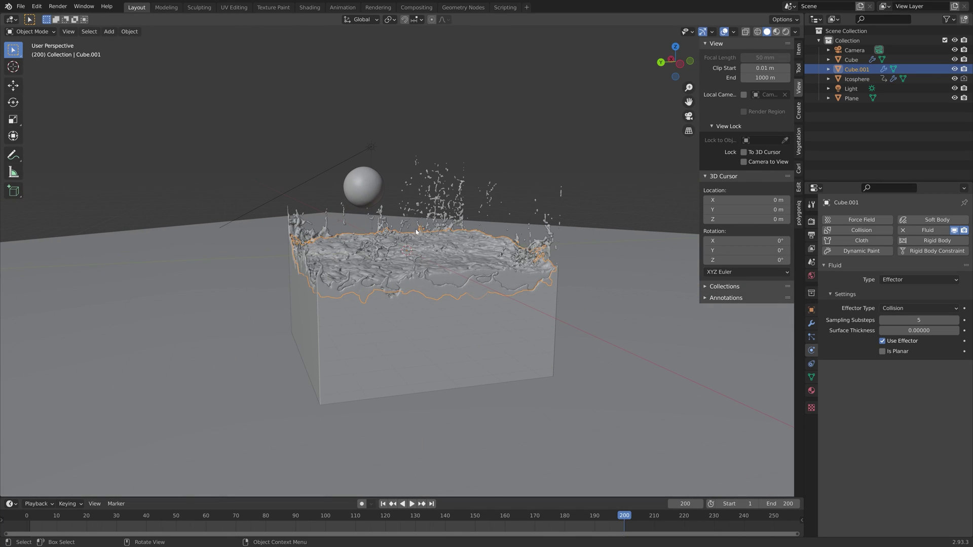
click(369, 191)
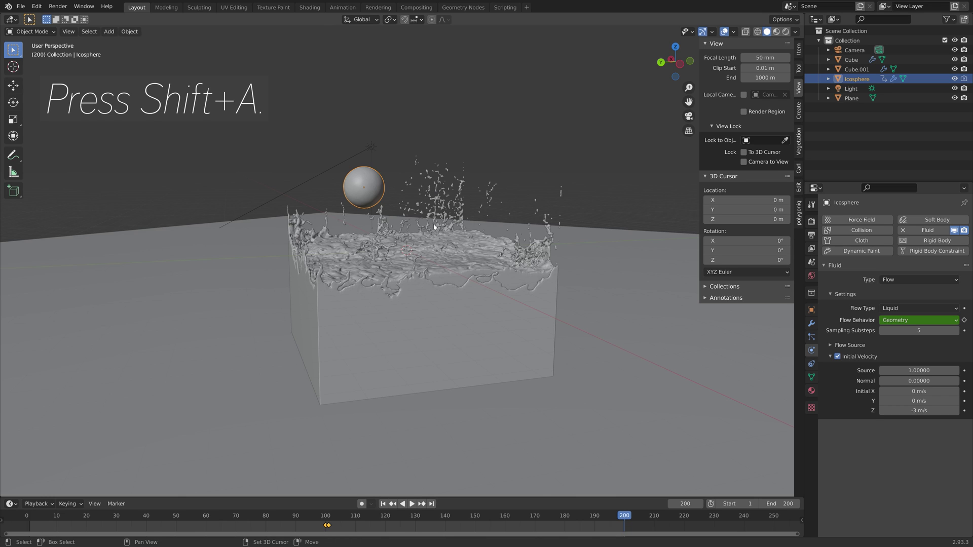
key(shift+a)
mouse_move(400, 223)
click(477, 235)
key(s)
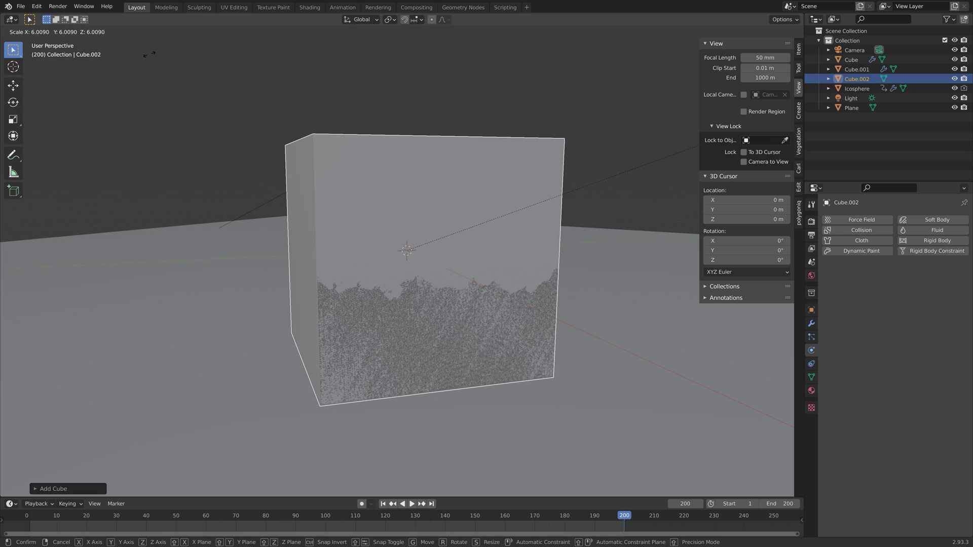
Confirm the cube's size and make it a Liquid fluid domain with resolution divisions 200
click(149, 52)
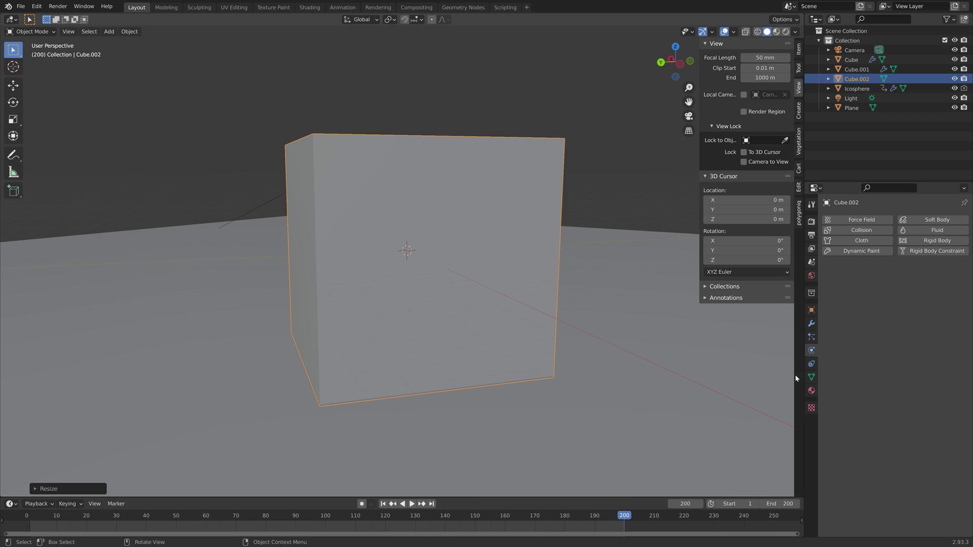
click(945, 231)
click(911, 281)
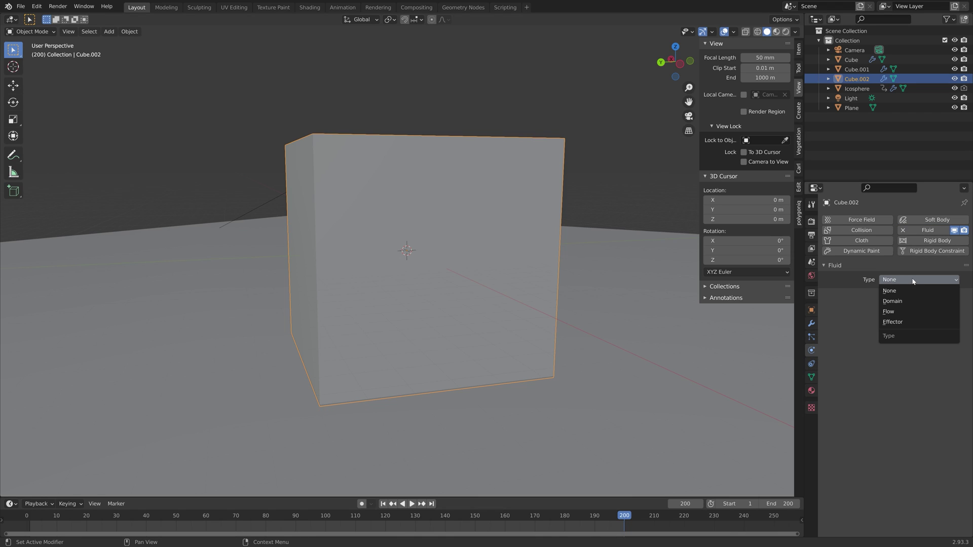
click(915, 302)
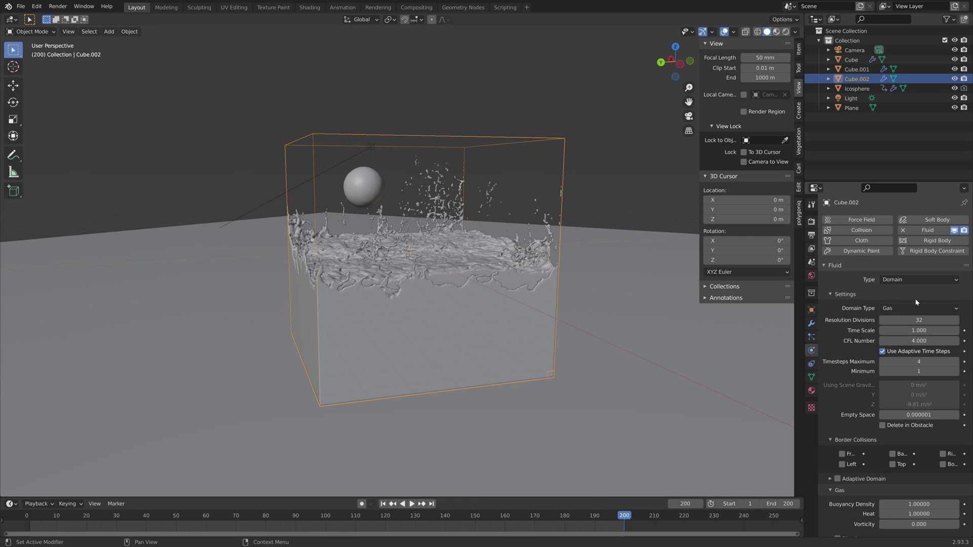
click(916, 308)
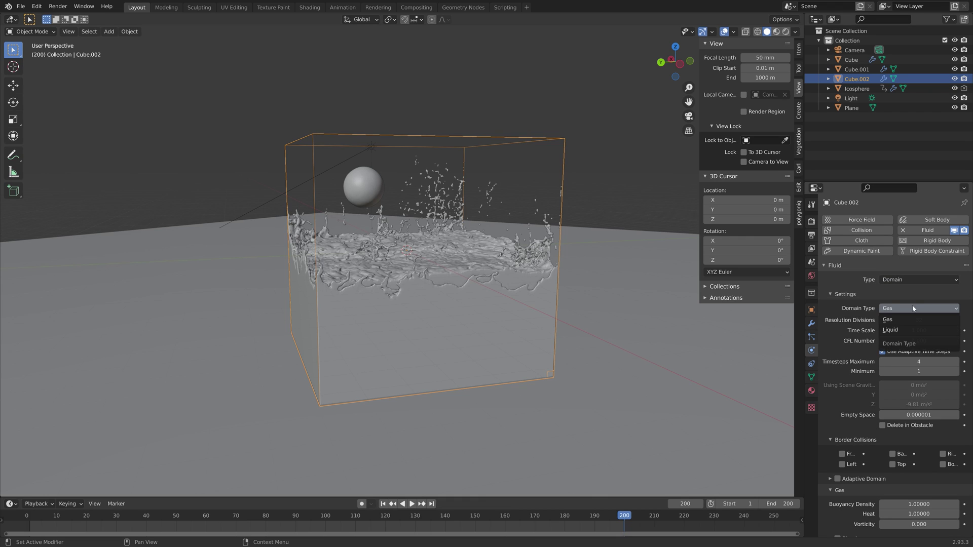
click(907, 326)
click(895, 320)
text(200)
key(Return)
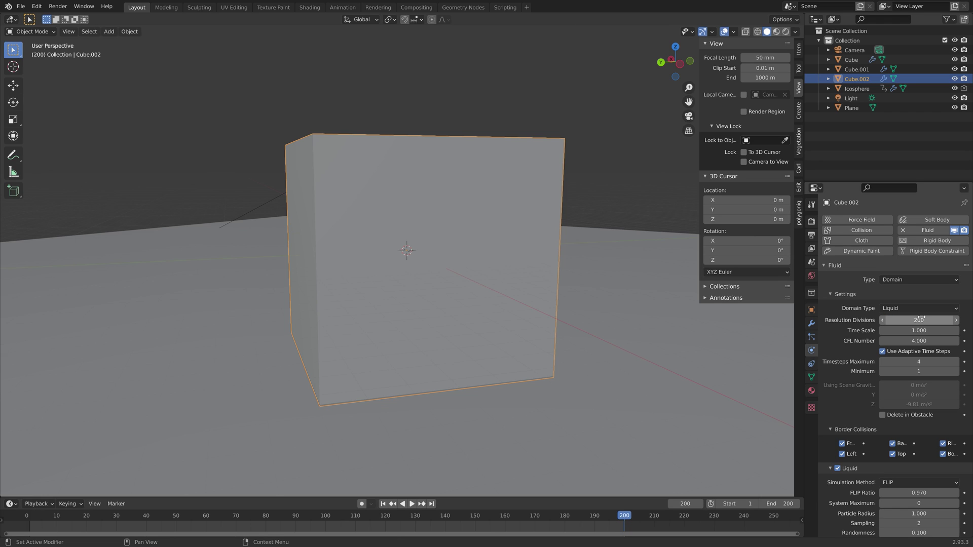
Enable Diffusion and Mesh, and set the cache type to All with end frame 200
scroll(882, 355, down, 10)
click(837, 380)
click(838, 439)
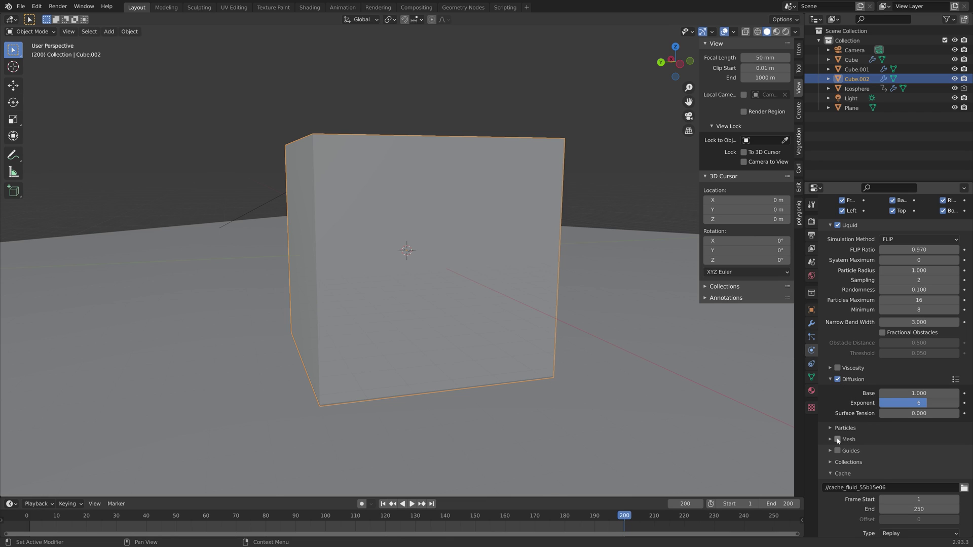
scroll(888, 418, down, 3)
click(886, 464)
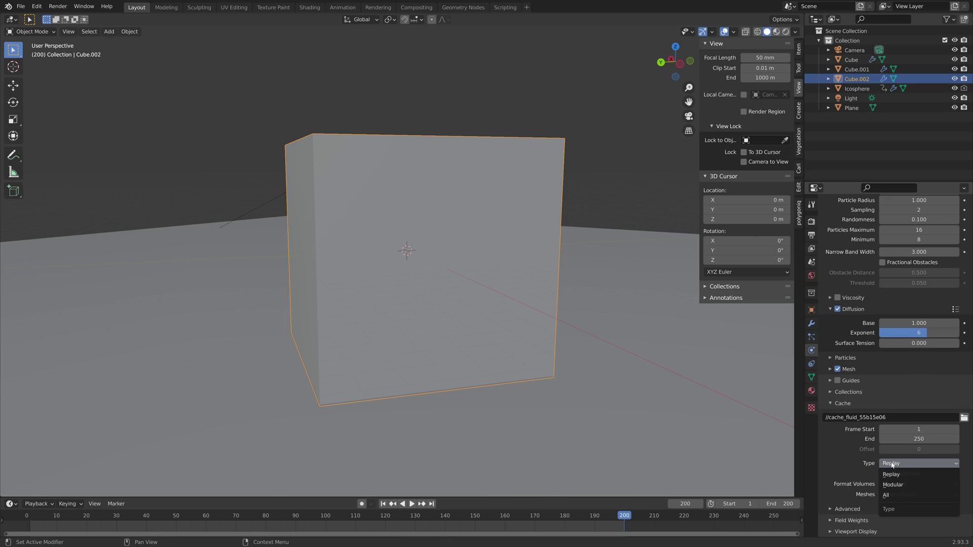
click(901, 495)
click(913, 439)
text(200)
key(Return)
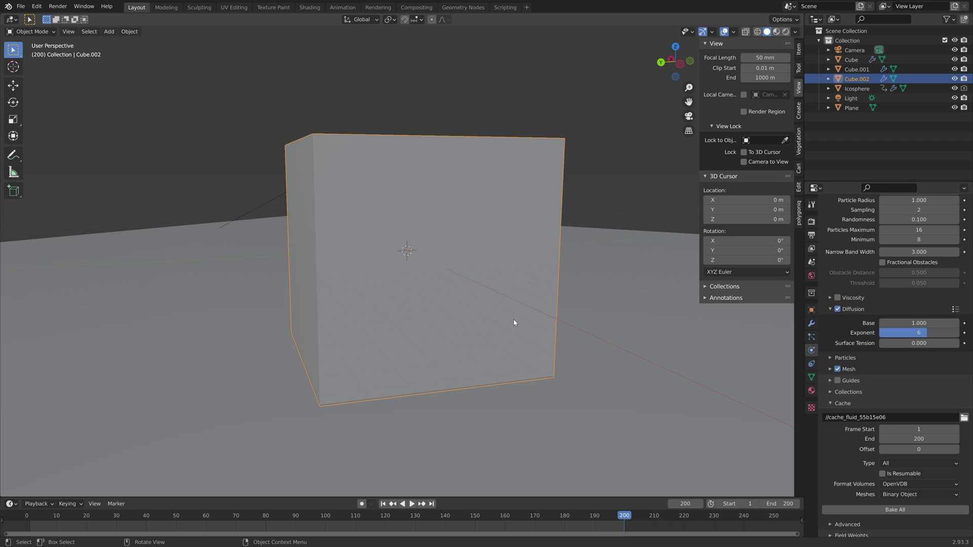
key(ctrl+shift+s)
Save the scene as tut14.blend, bake the new liquid, and view it through the camera
click(597, 406)
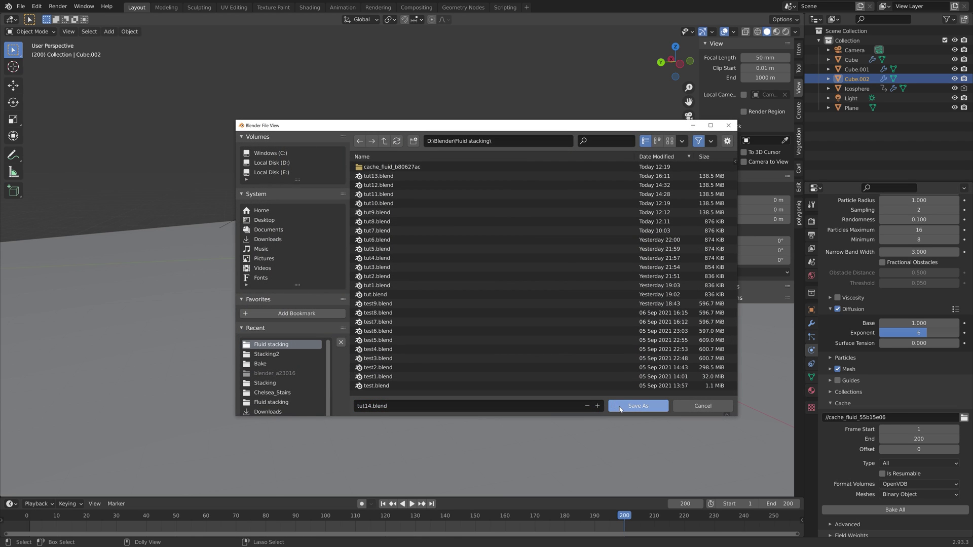
click(616, 406)
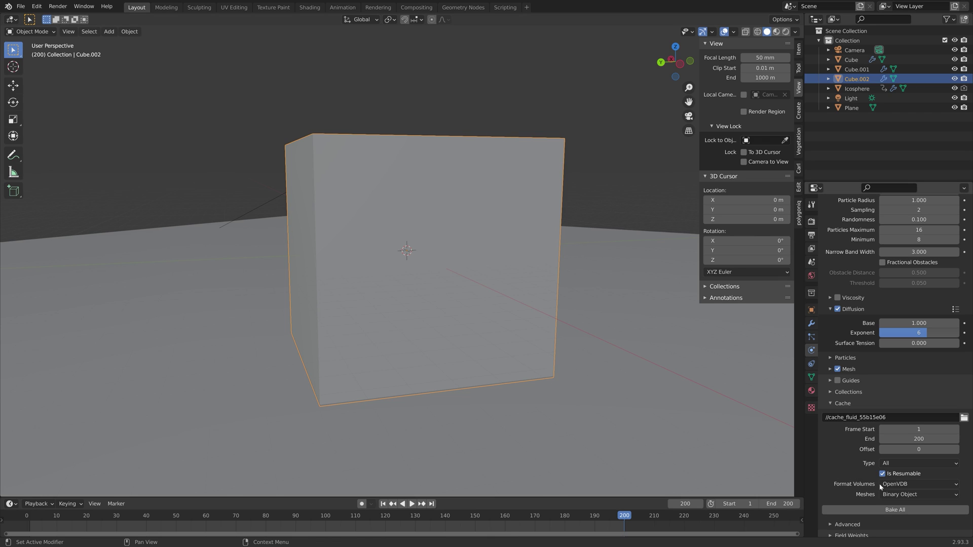
click(871, 510)
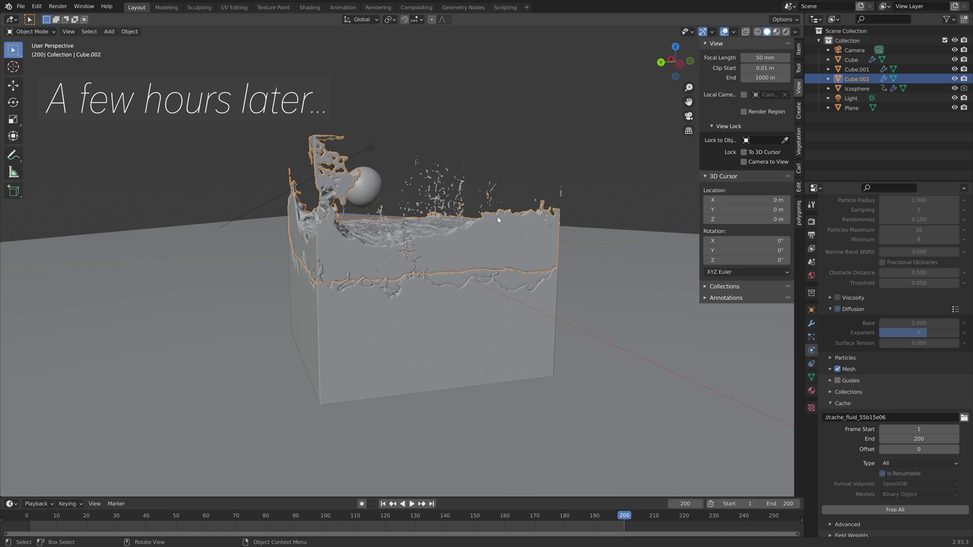
middle_drag(498, 220, 372, 219)
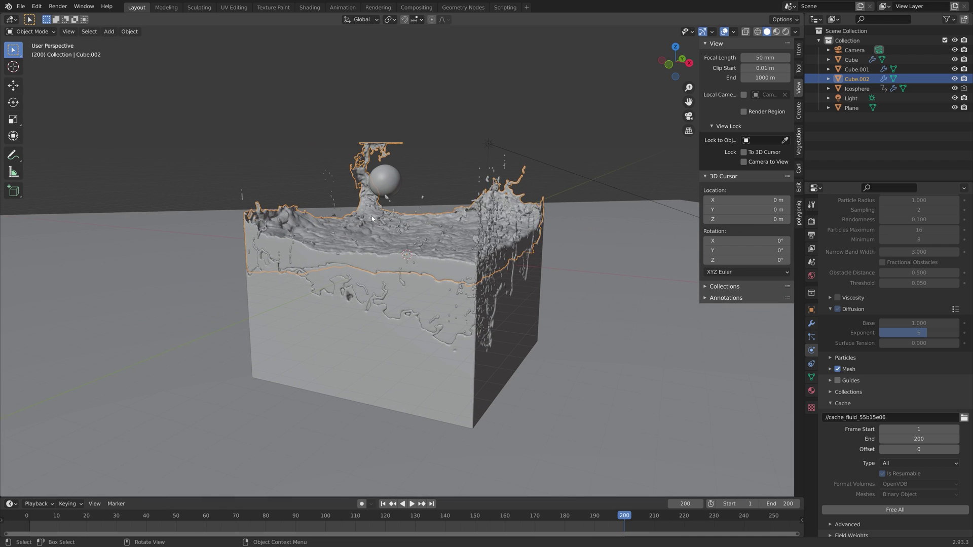
key(KP_0)
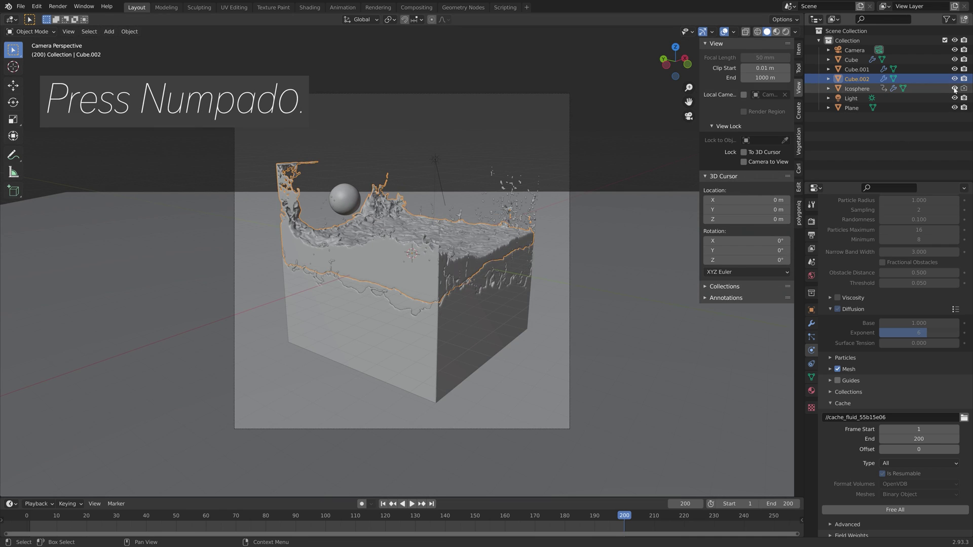